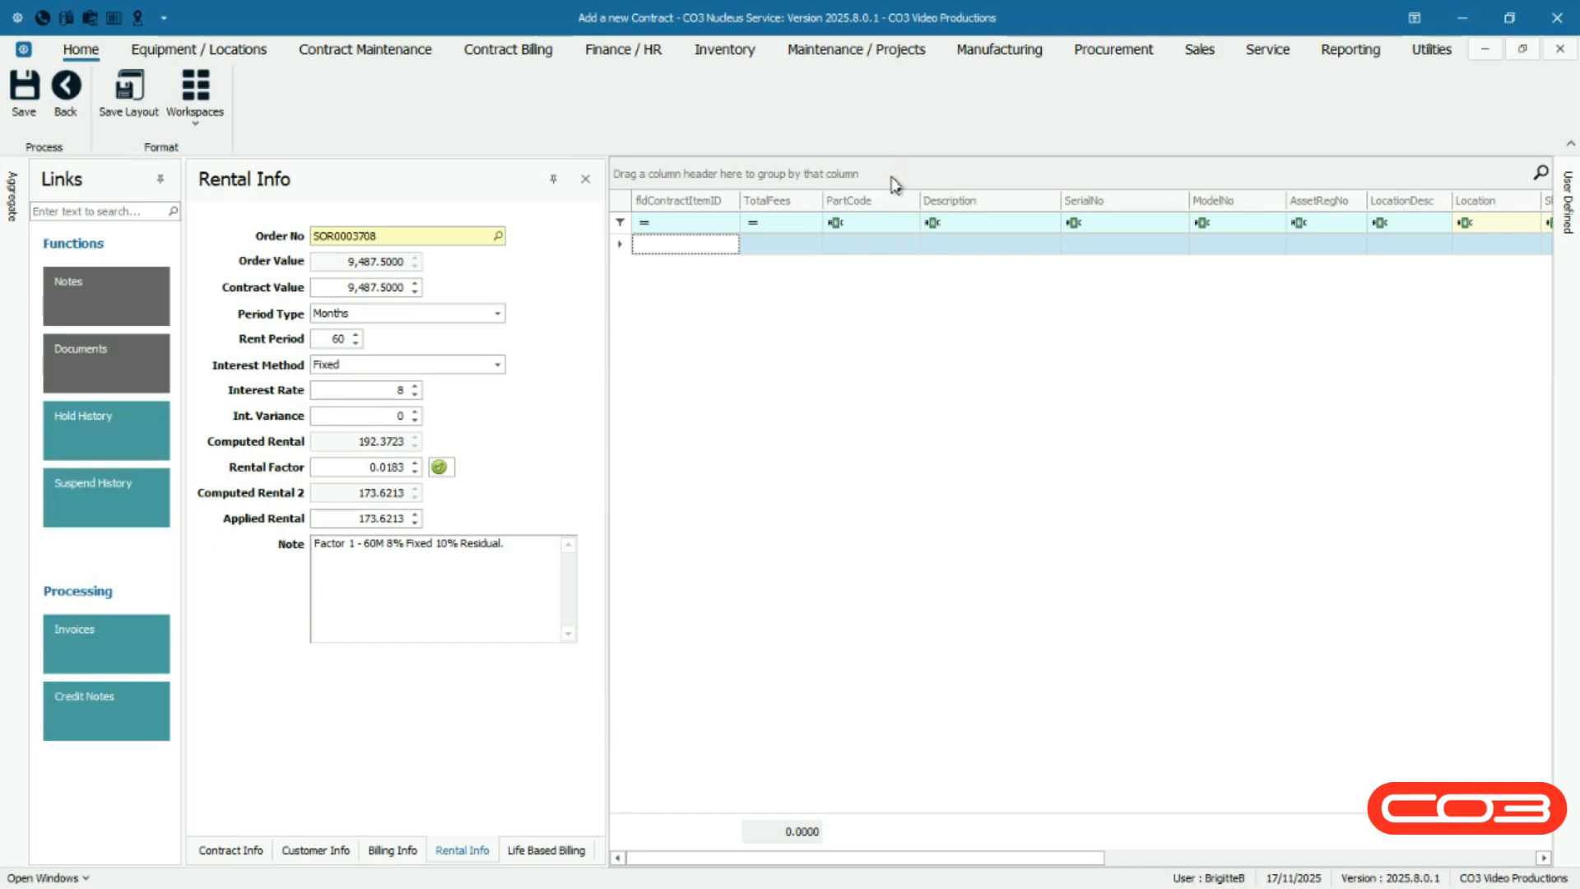
# Add the Samsung MFP A4 MNU193 to the contract as a new machine item
pyautogui.rightClick(669, 251)
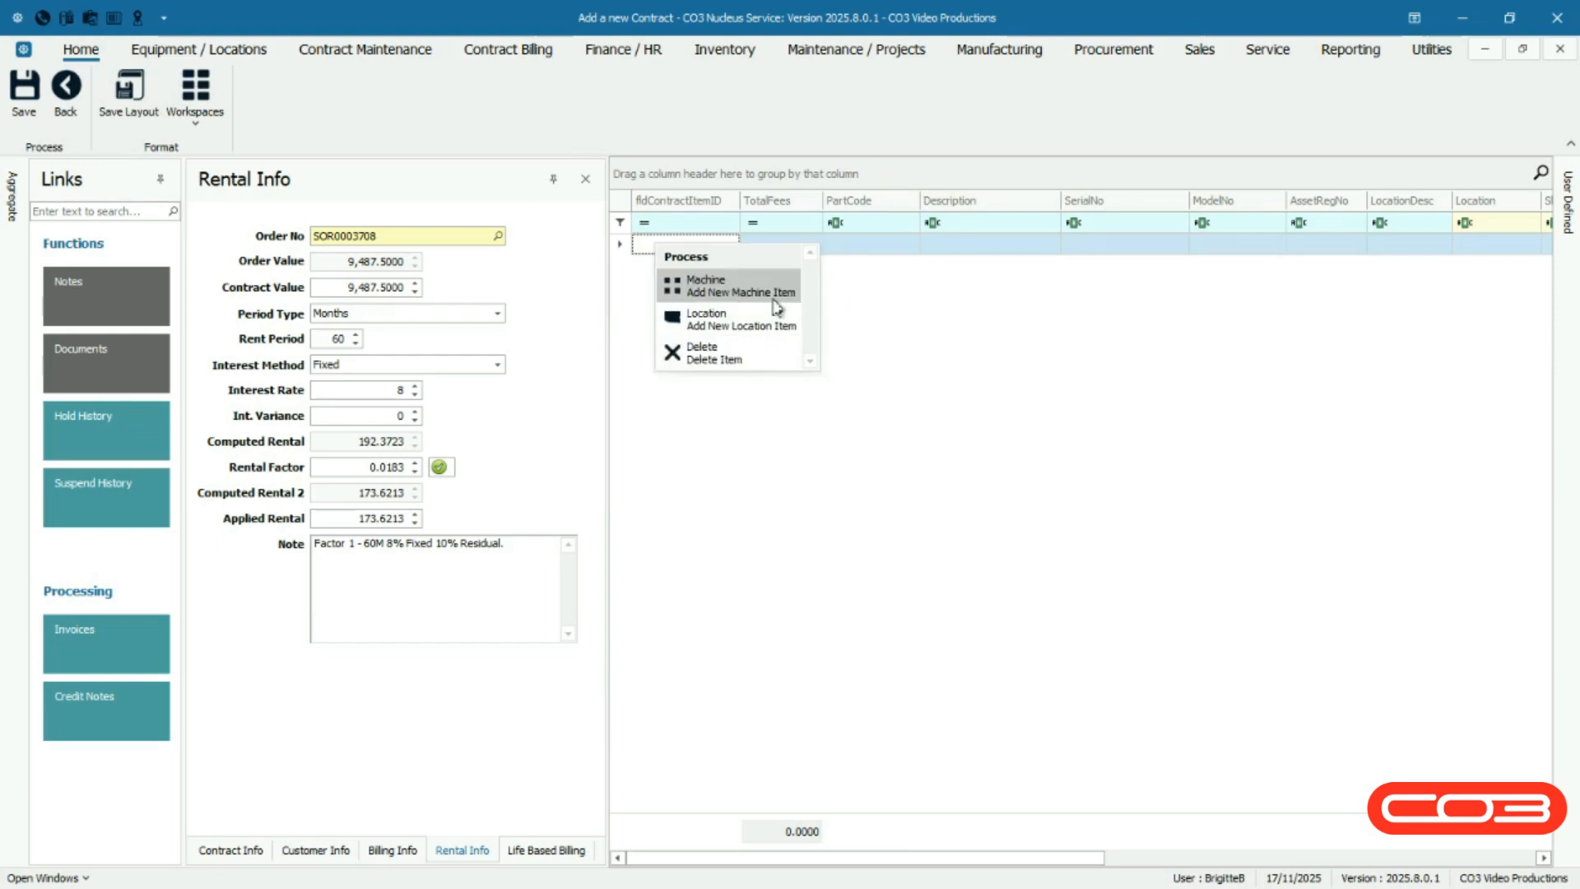
pyautogui.click(775, 306)
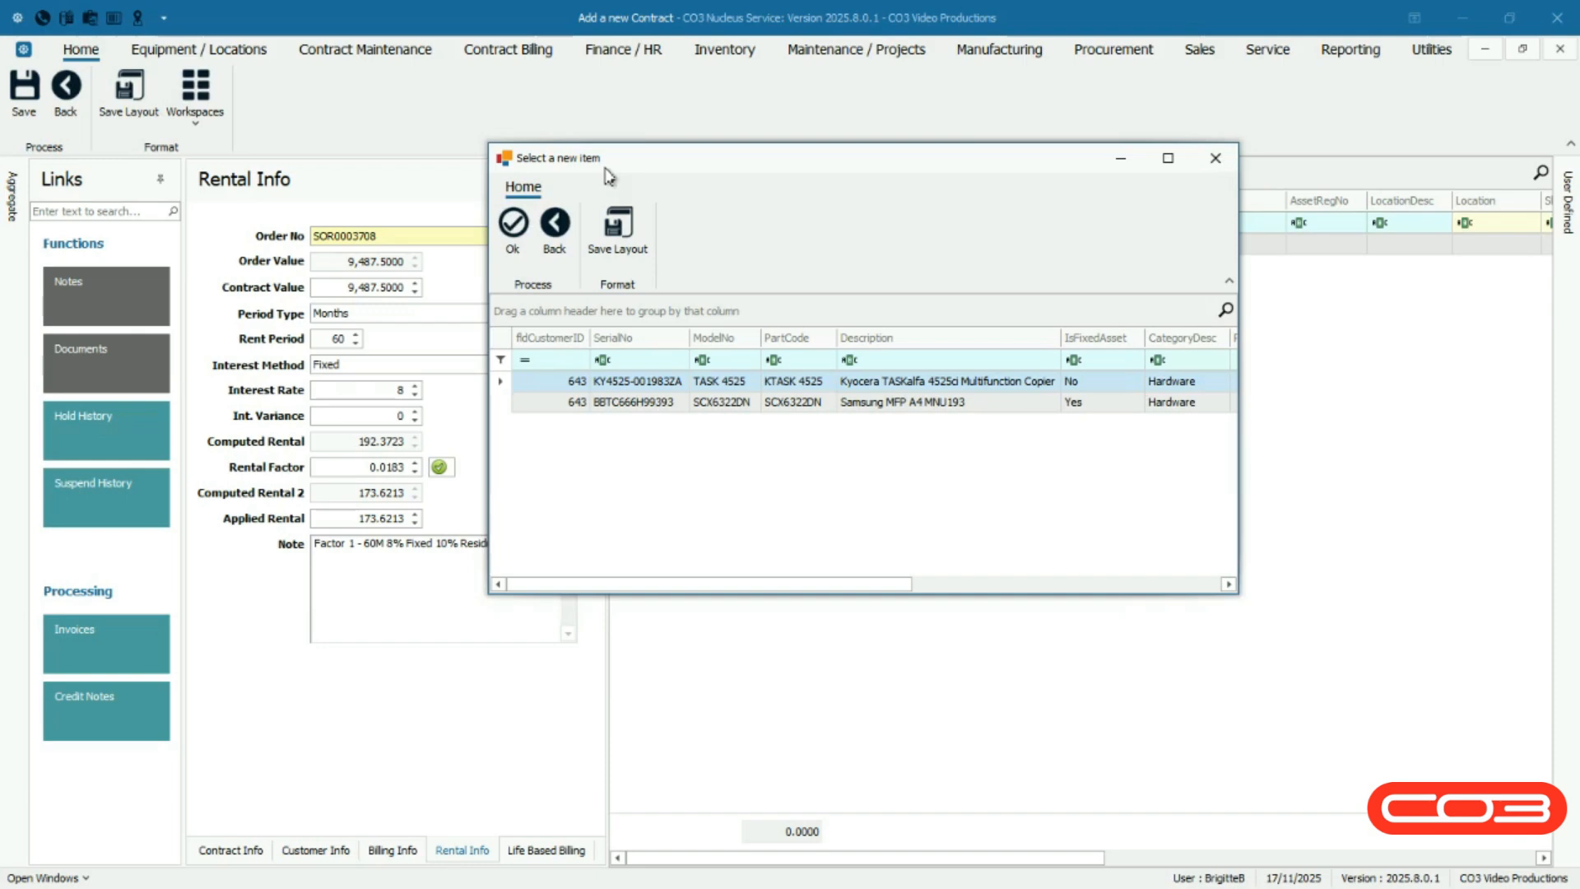
pyautogui.click(503, 403)
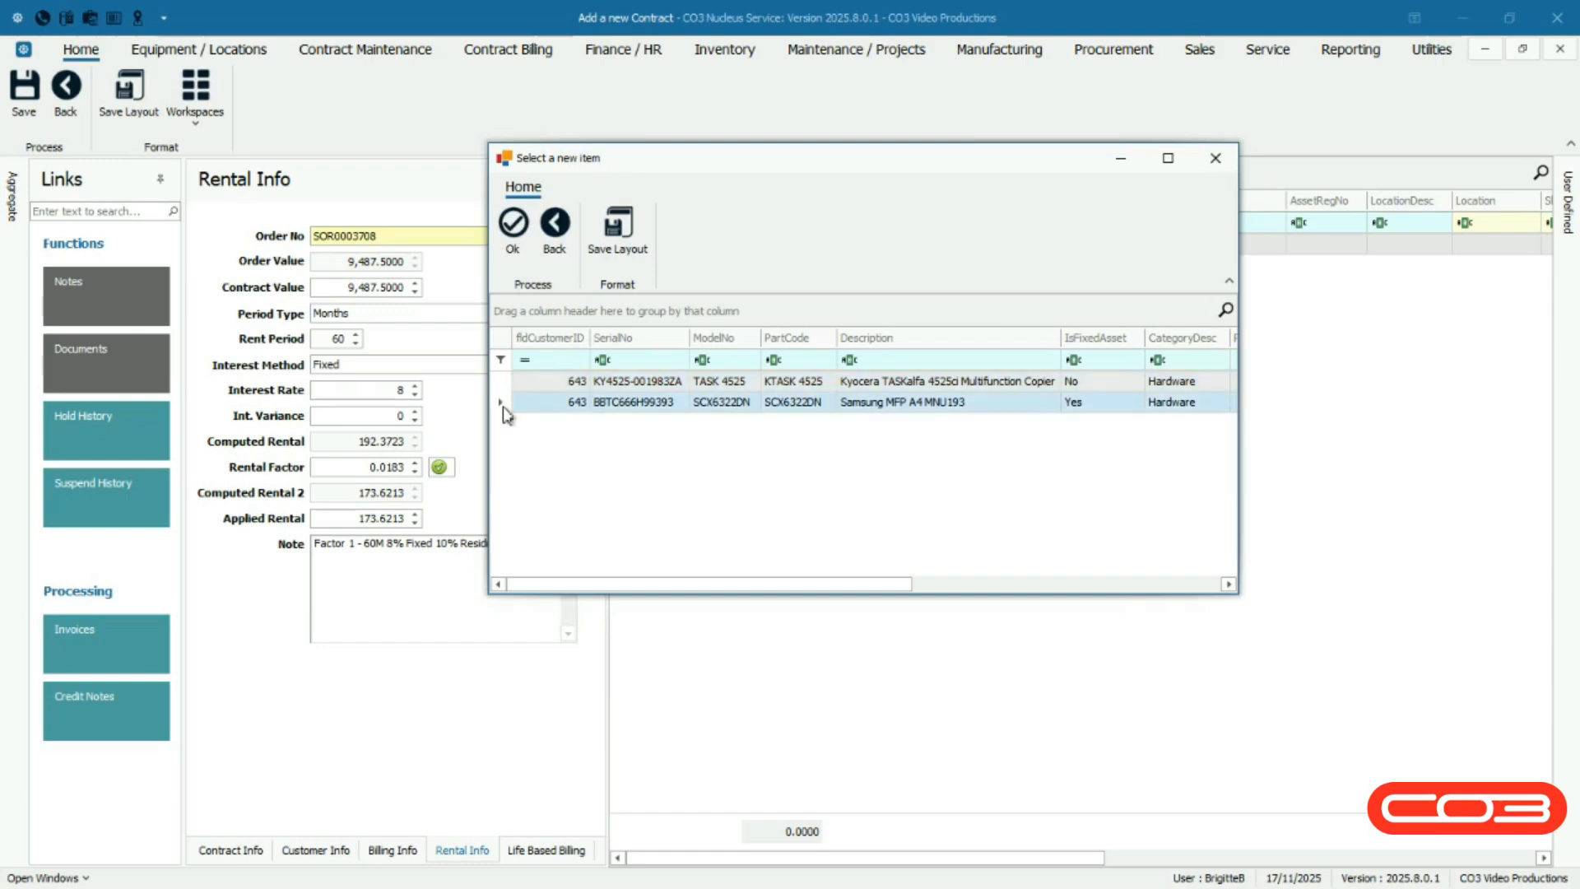
pyautogui.click(507, 269)
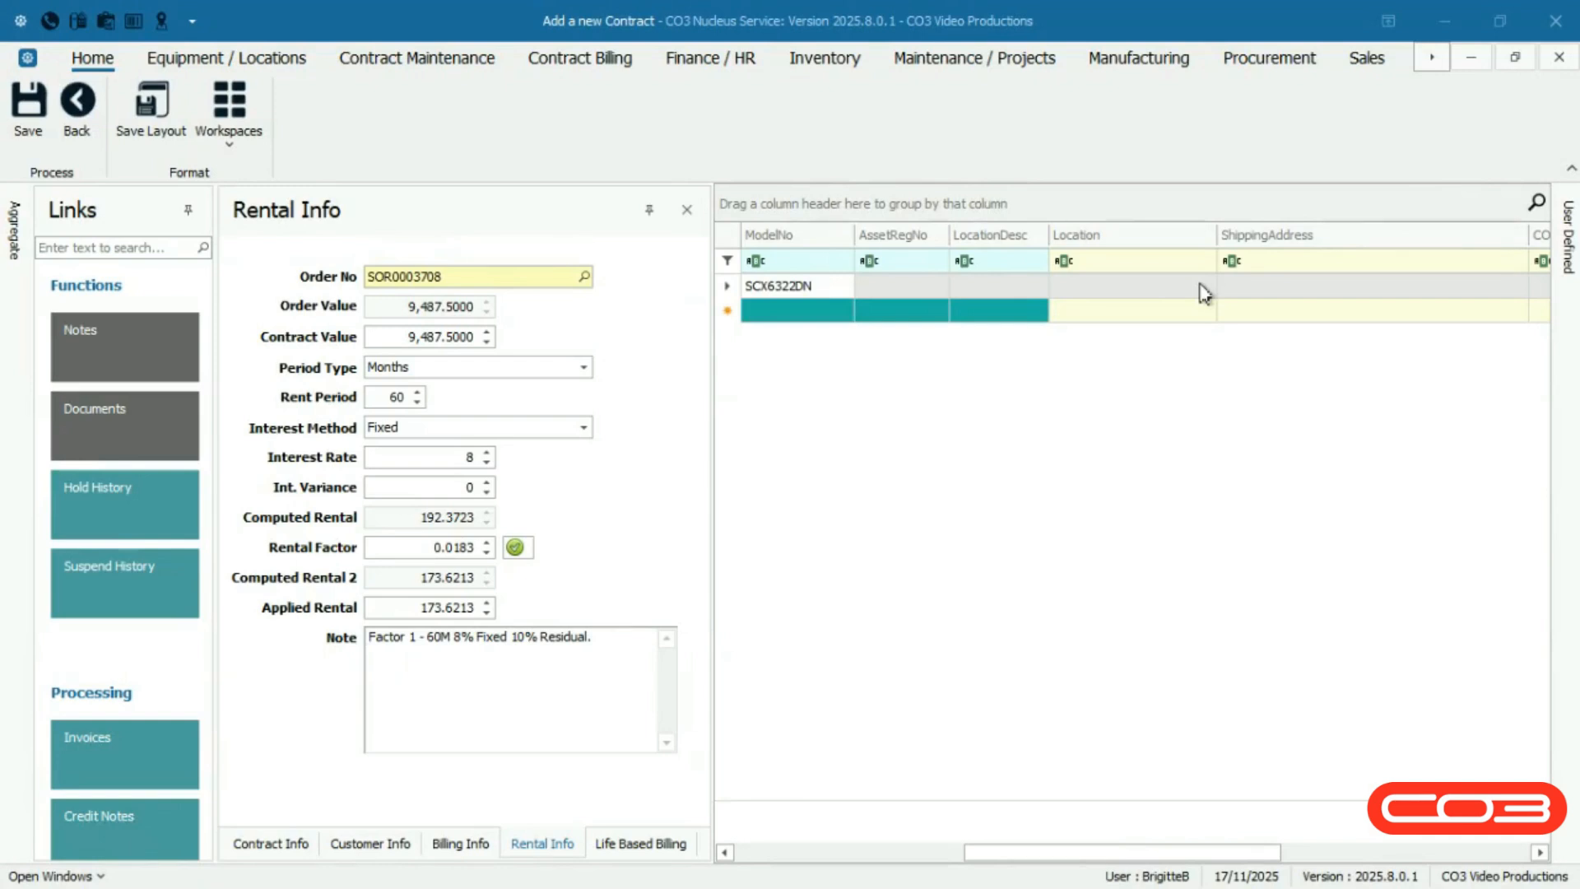
# Set the machine item's location to "Unit 5 Reception" and assign the customer's SHIP-type shipping address
pyautogui.click(1206, 293)
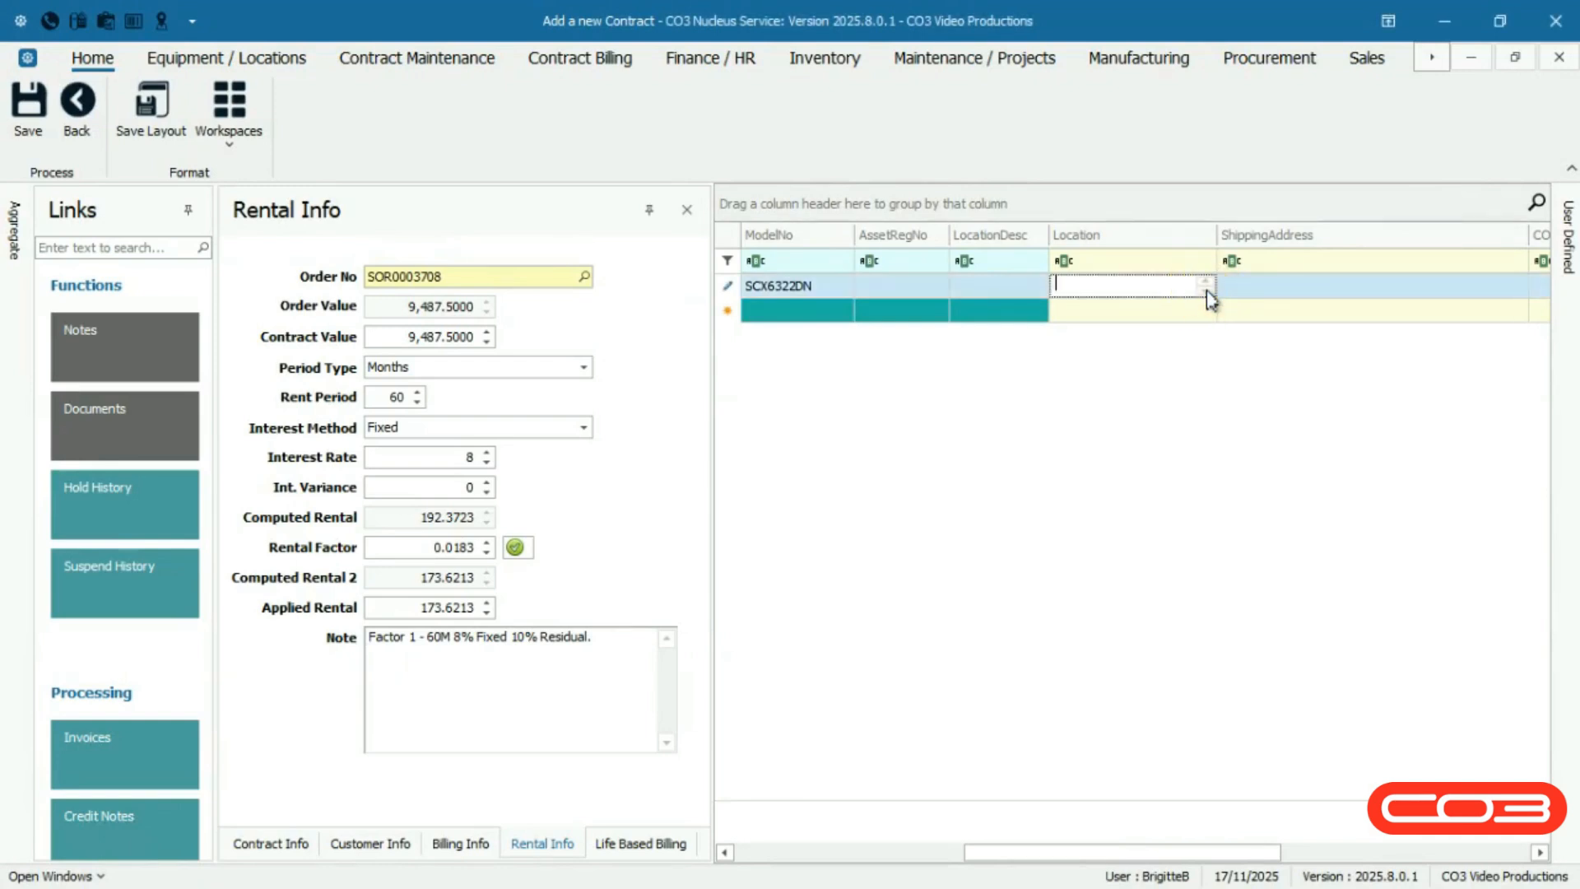
pyautogui.write('Unit 5 Reception')
pyautogui.click(1492, 295)
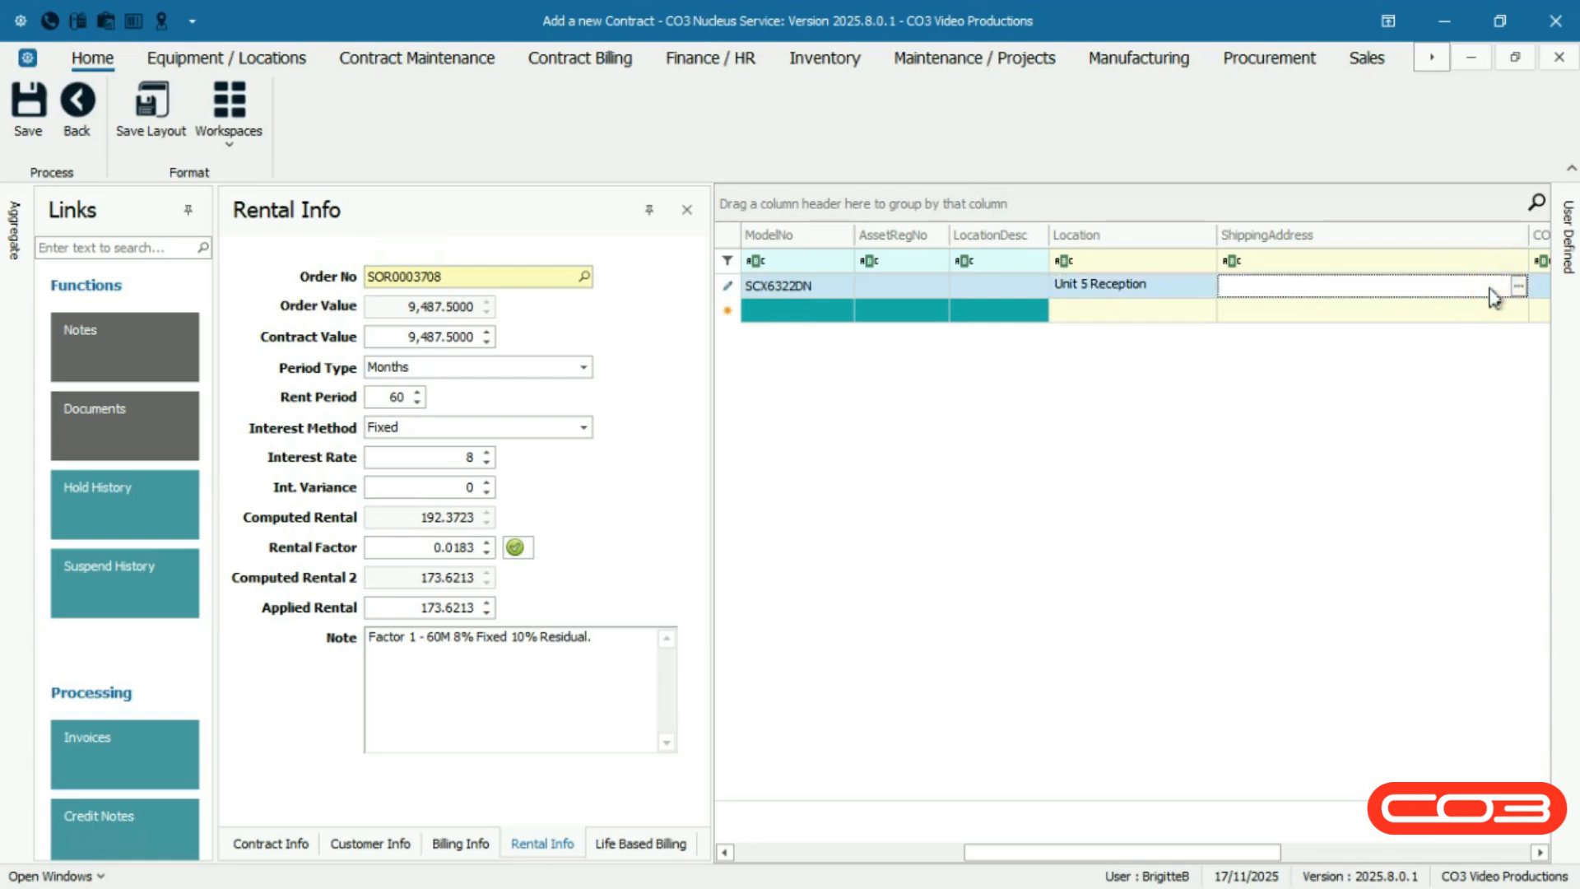
pyautogui.click(1520, 285)
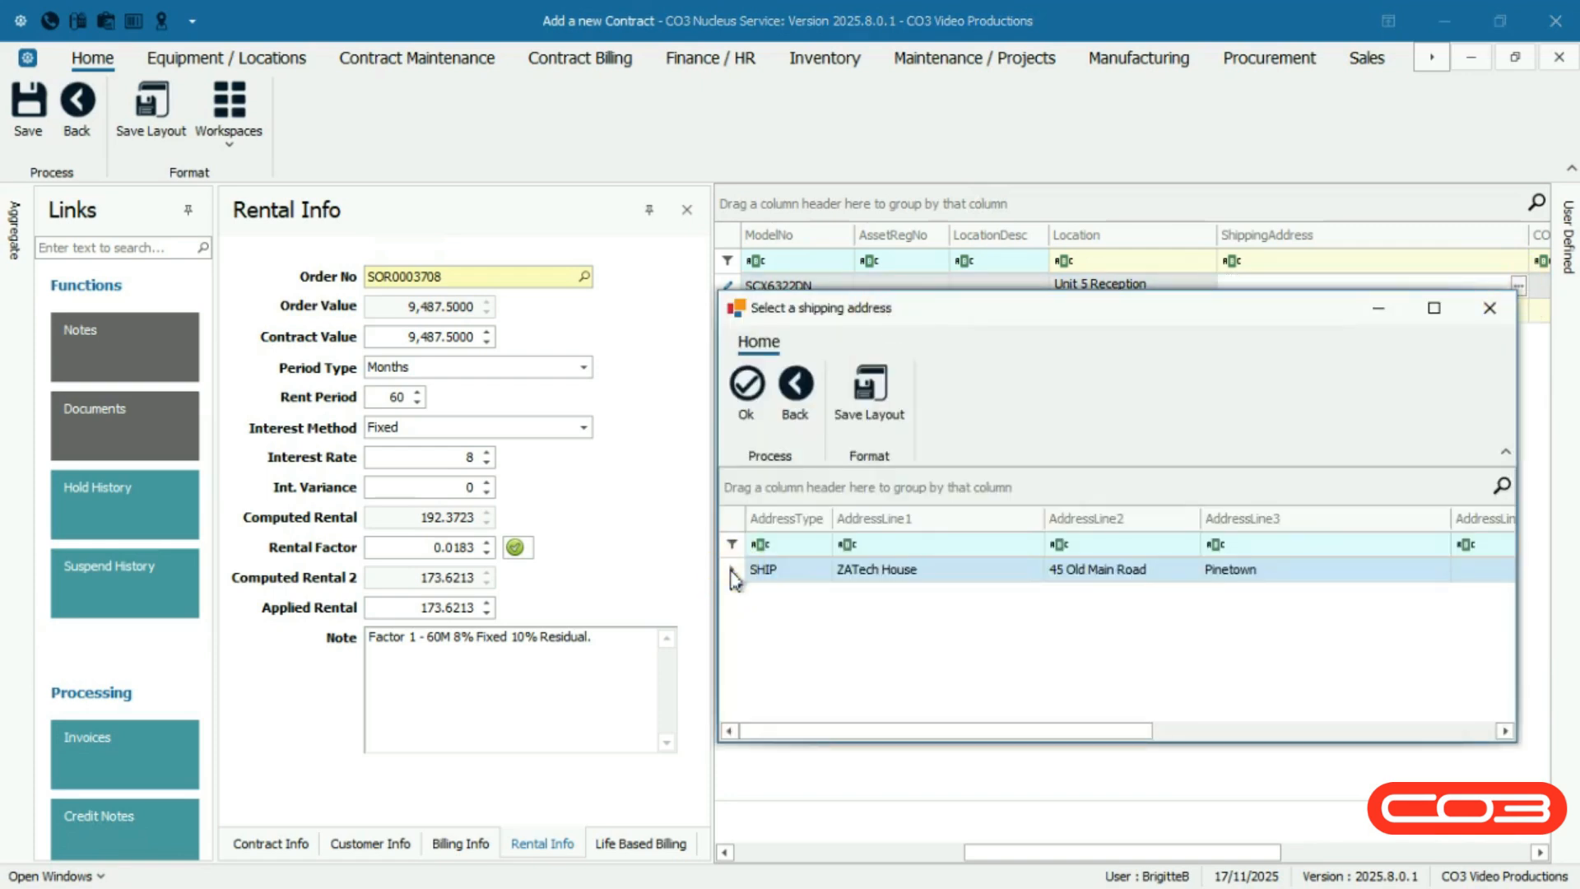
pyautogui.click(747, 383)
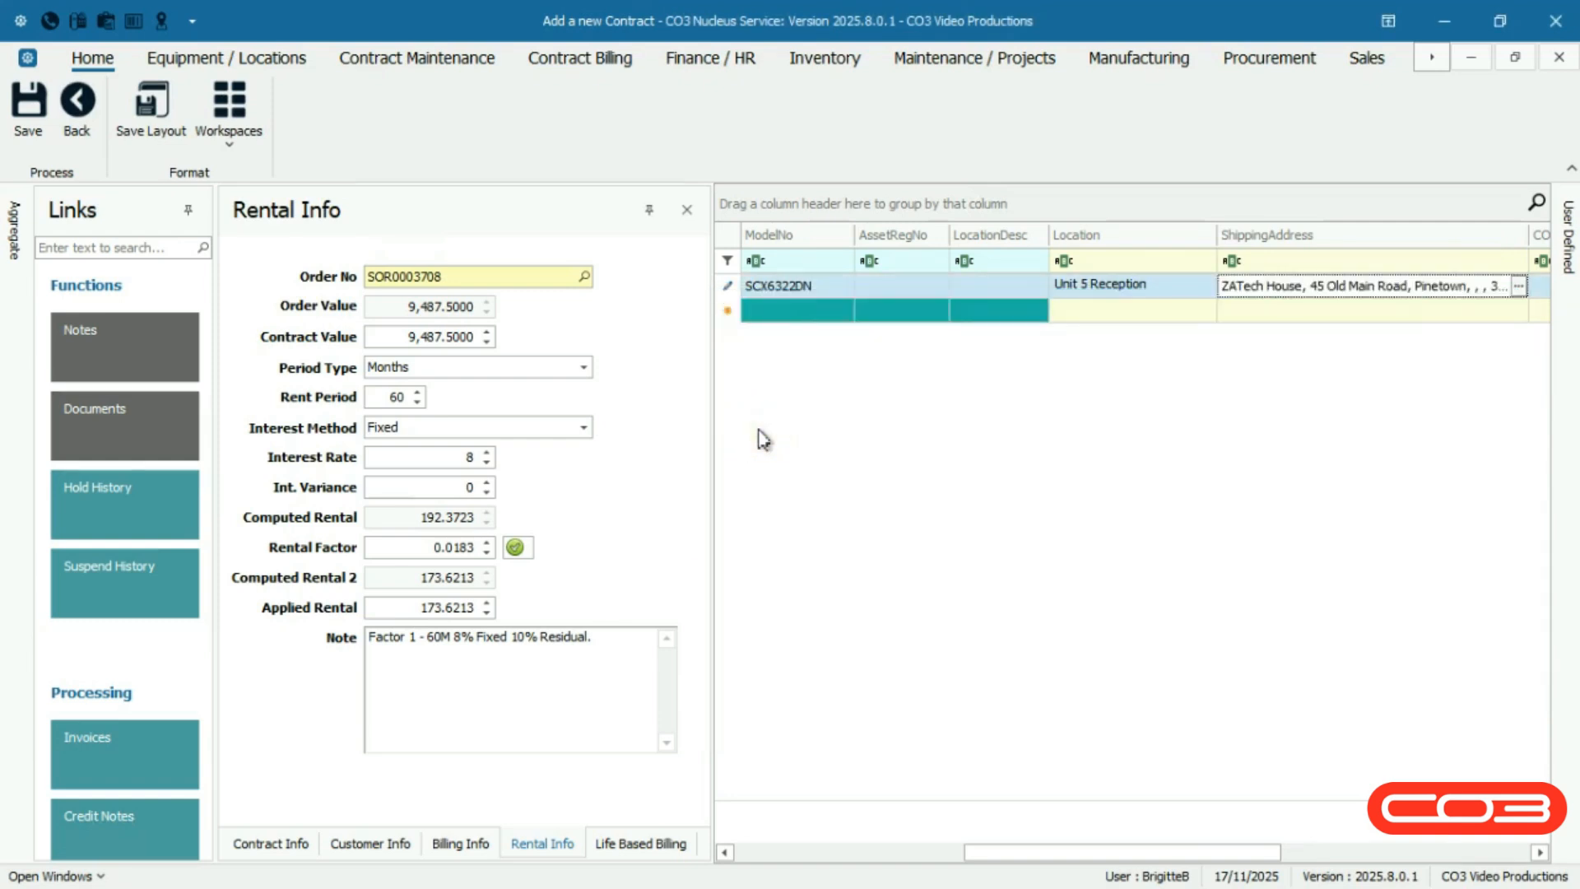
# Set the machine item's COS account code to 2100 and its SLA hours to 8
pyautogui.hscroll(5, 986, 298)
pyautogui.click(986, 290)
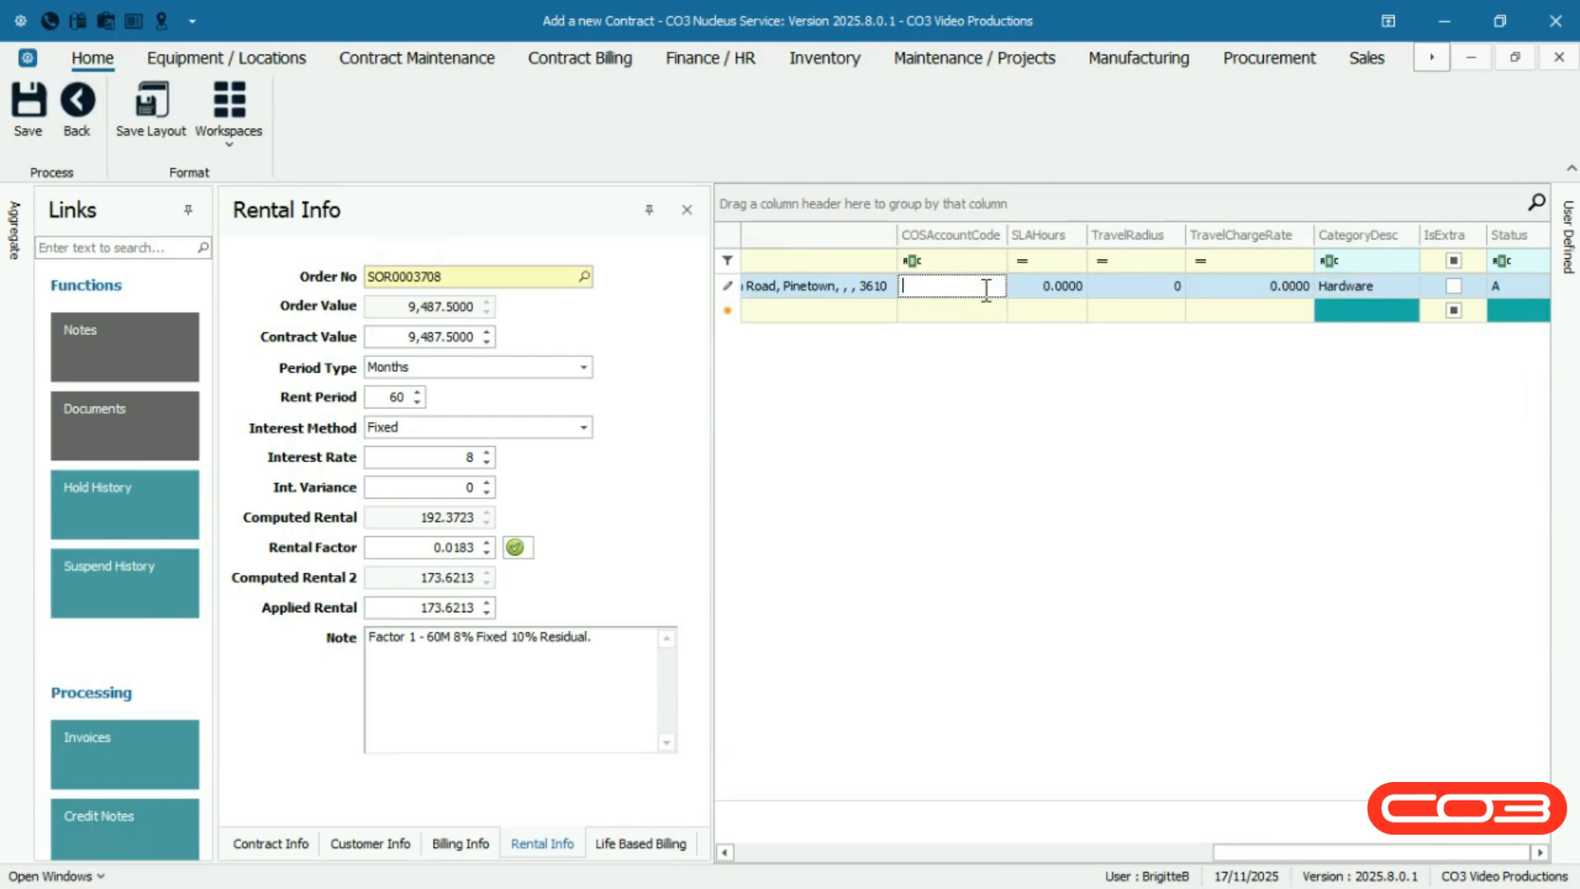
pyautogui.write('2100')
pyautogui.click(1070, 290)
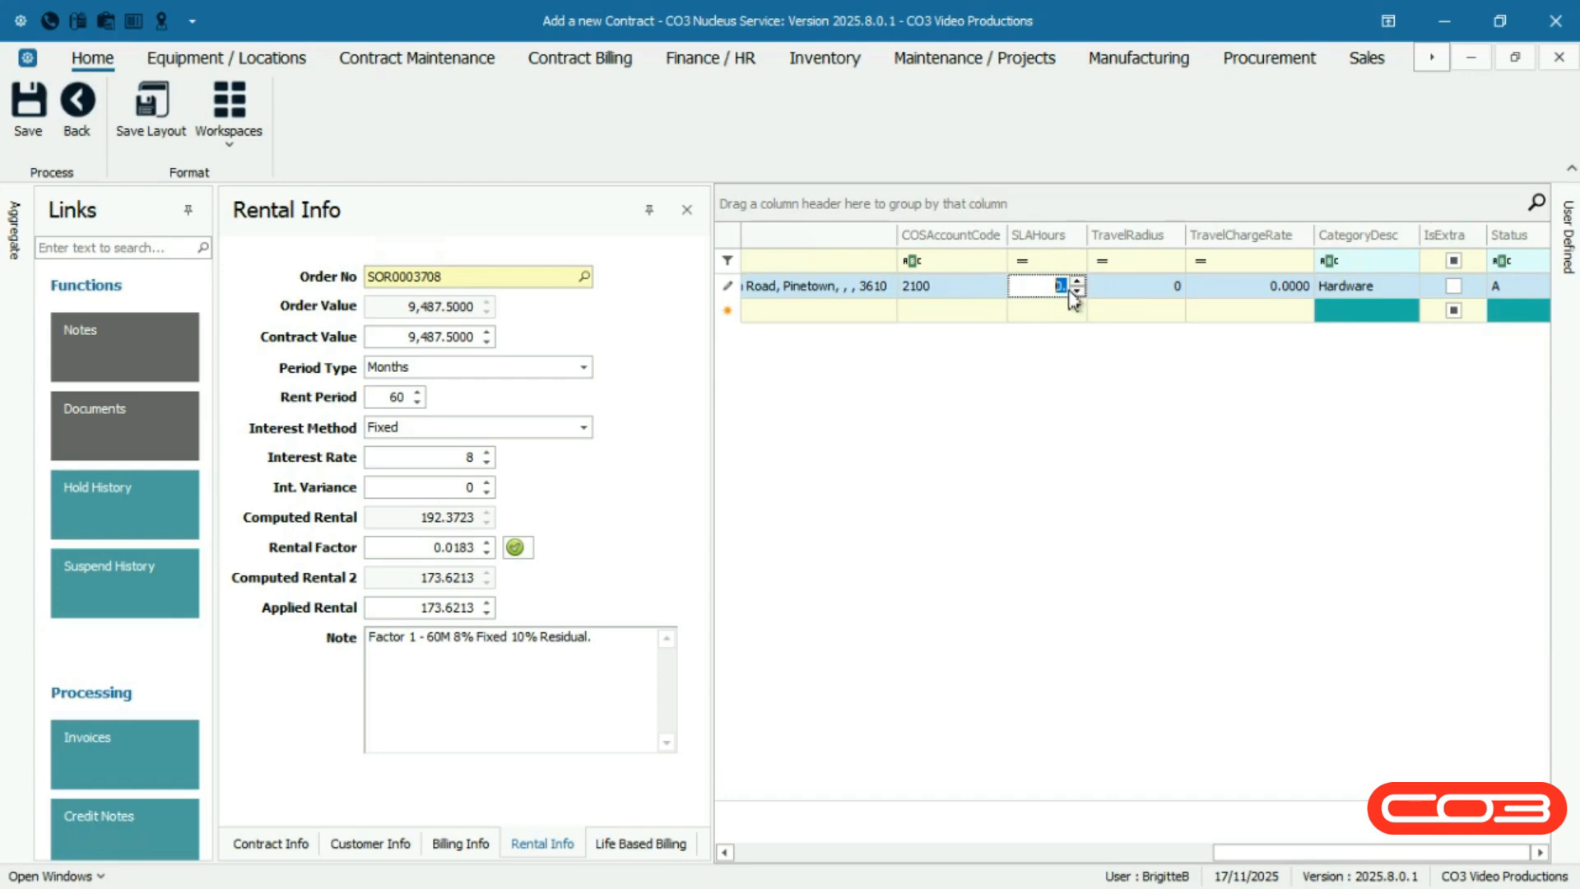
pyautogui.write('8')
pyautogui.write('.')
# Examine the machine item's travel radius, travel charge rate, extra flag and status fields
pyautogui.click(1169, 288)
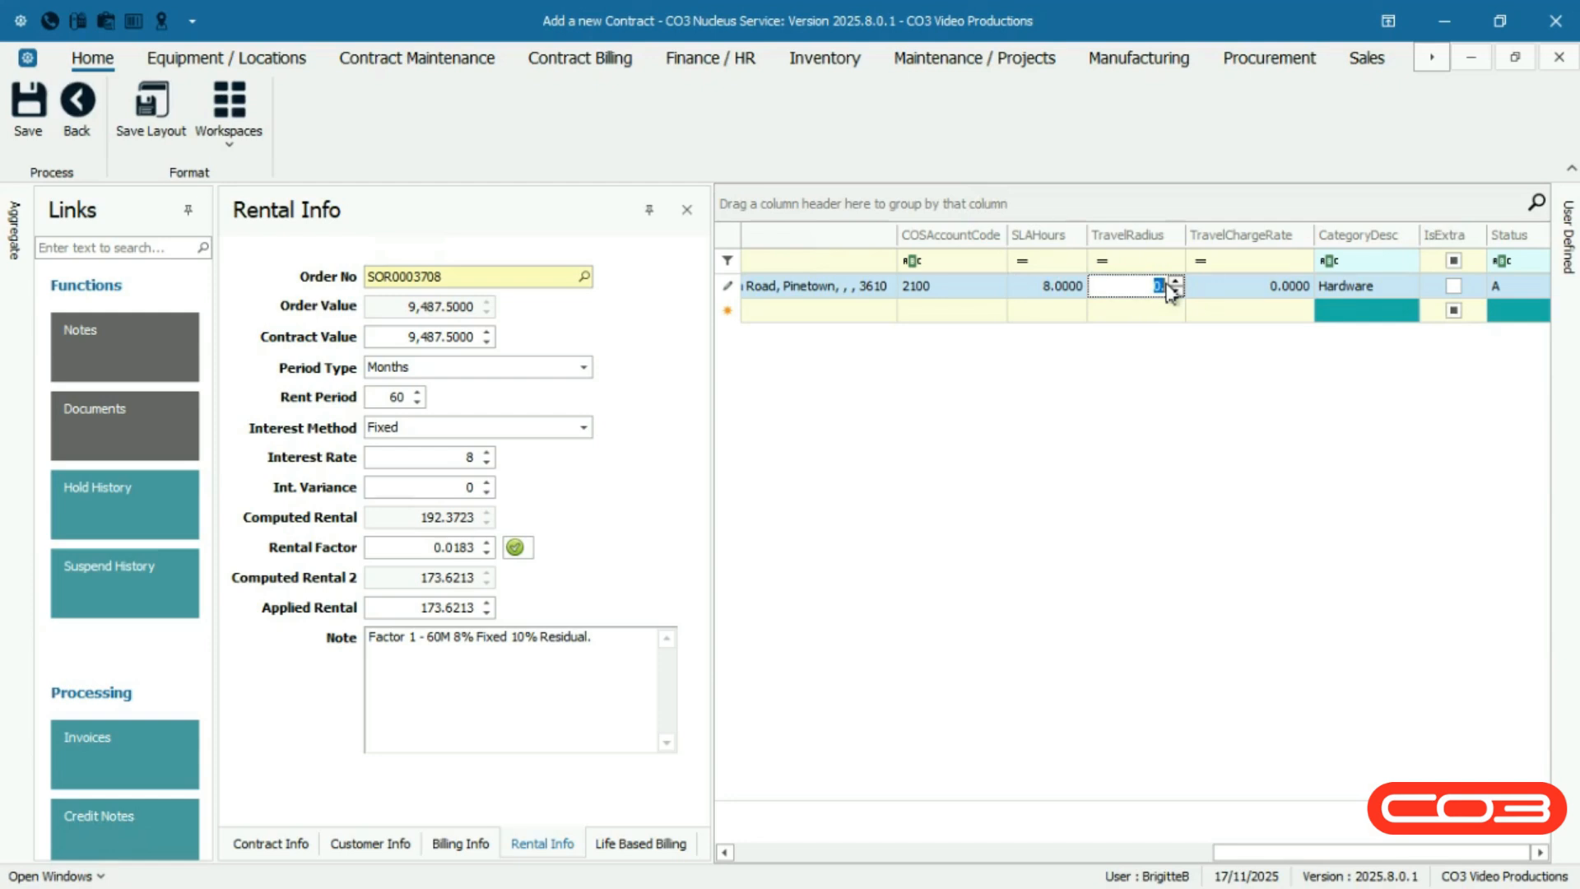
pyautogui.click(1265, 289)
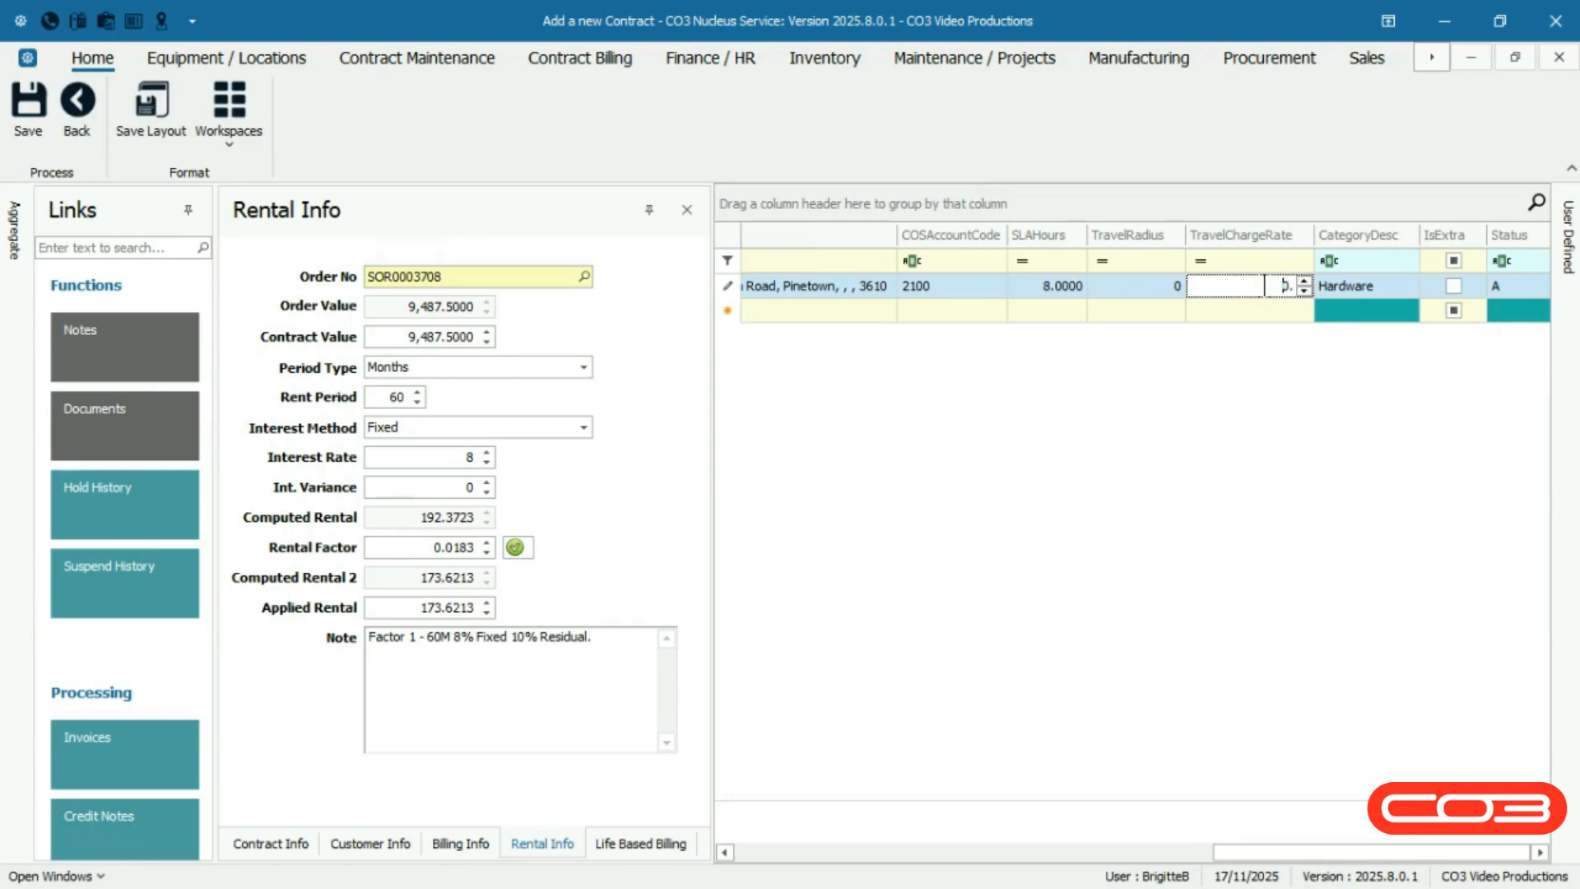
pyautogui.doubleClick(1281, 286)
pyautogui.click(1470, 290)
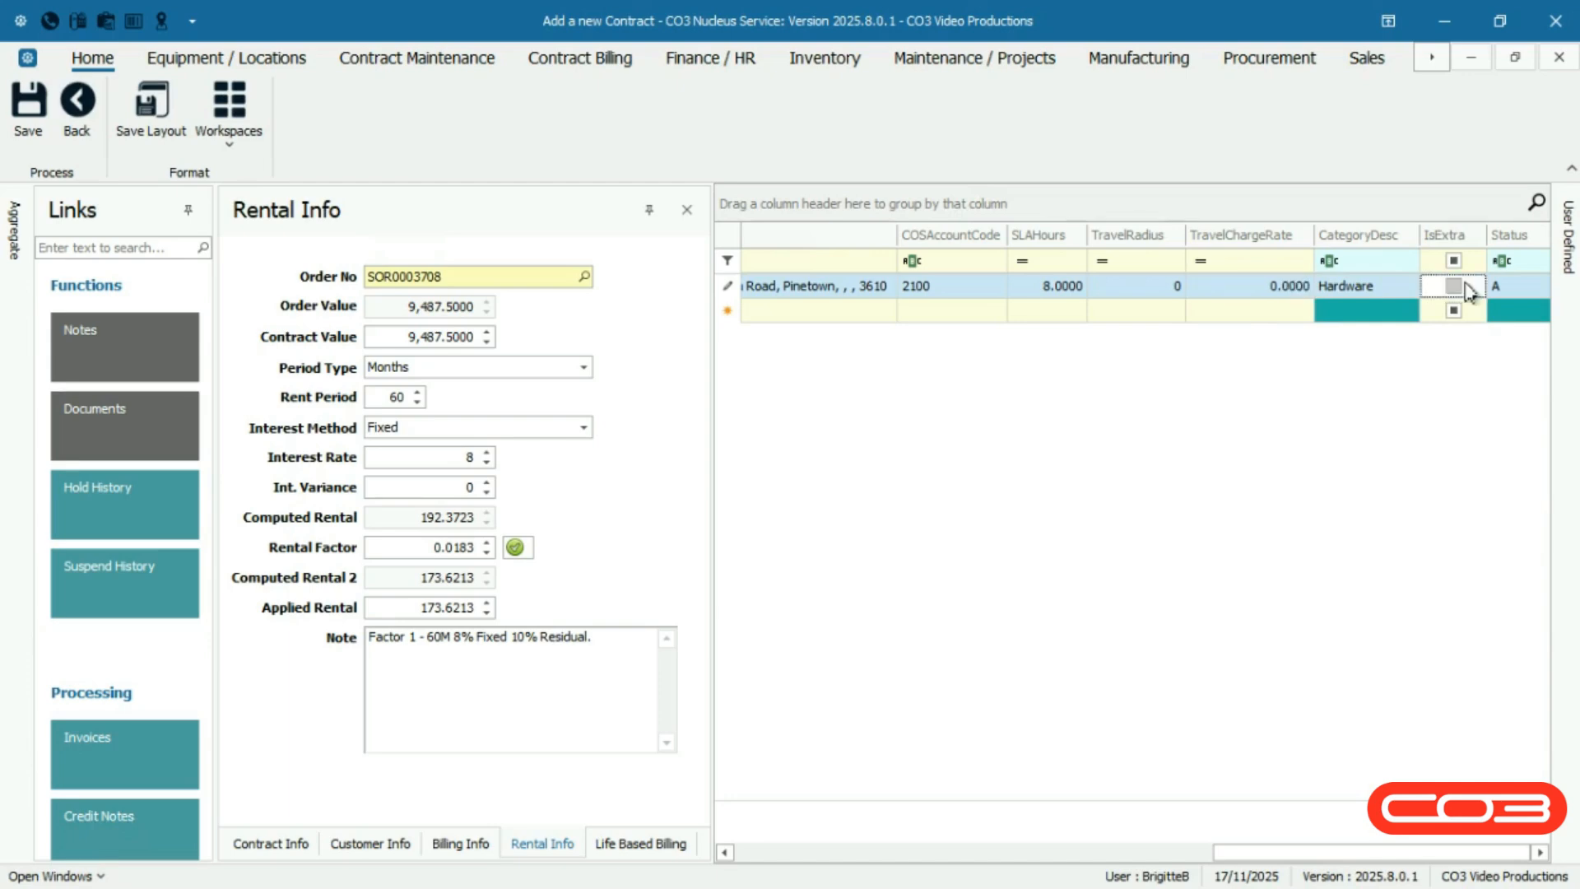
pyautogui.click(1469, 290)
pyautogui.click(1470, 290)
pyautogui.click(1508, 284)
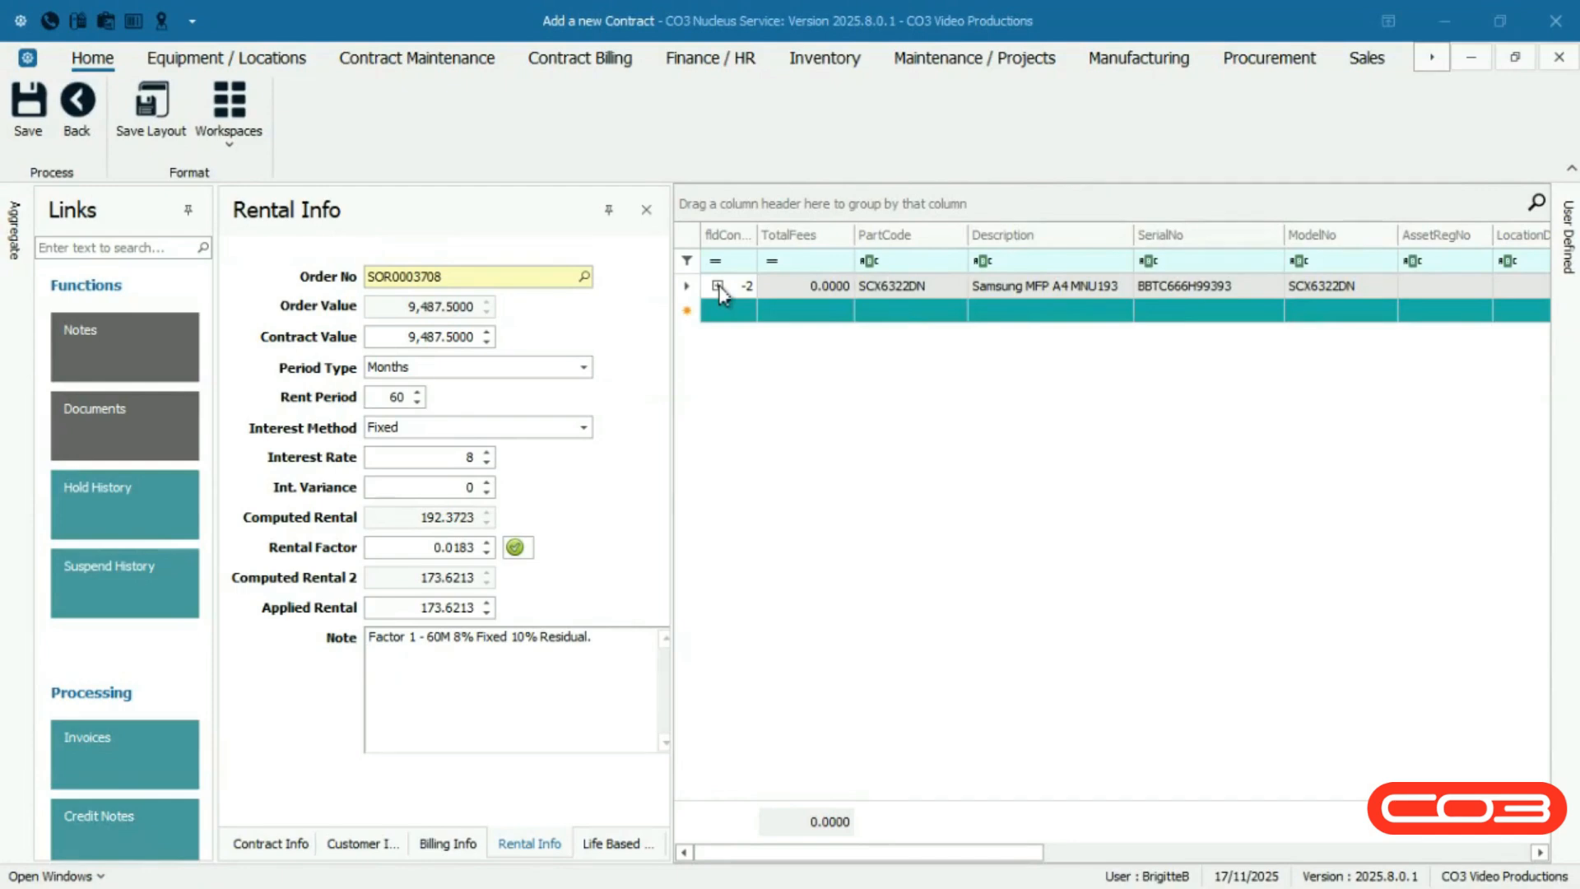
# Expand the machine item to its Item Fees, enlarging the fee grid and restoring its size
pyautogui.click(718, 286)
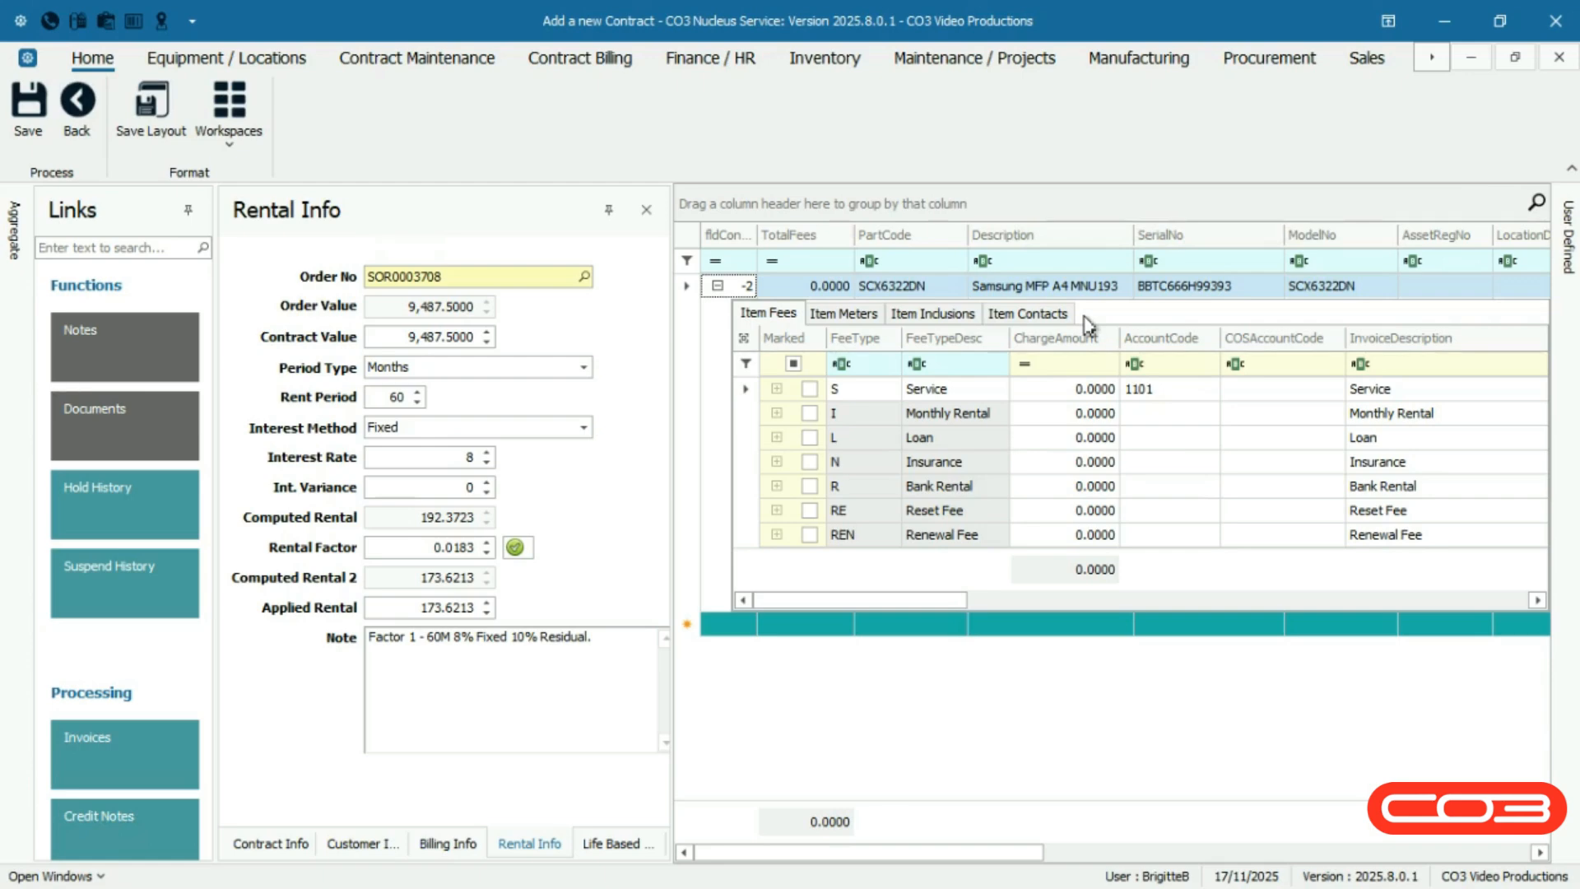
pyautogui.click(744, 340)
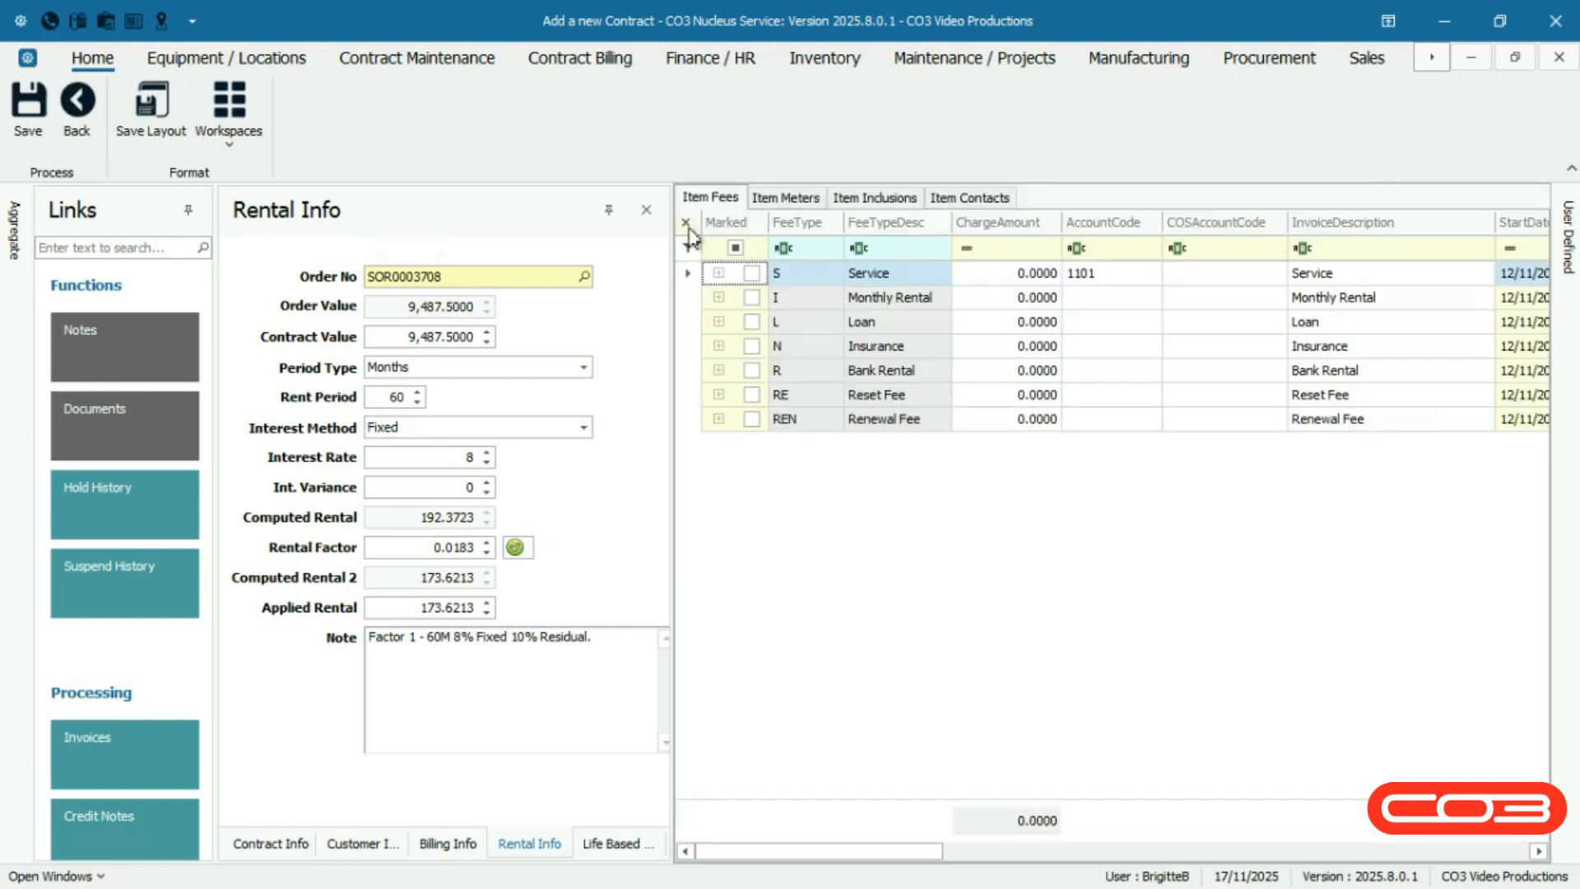
pyautogui.click(687, 226)
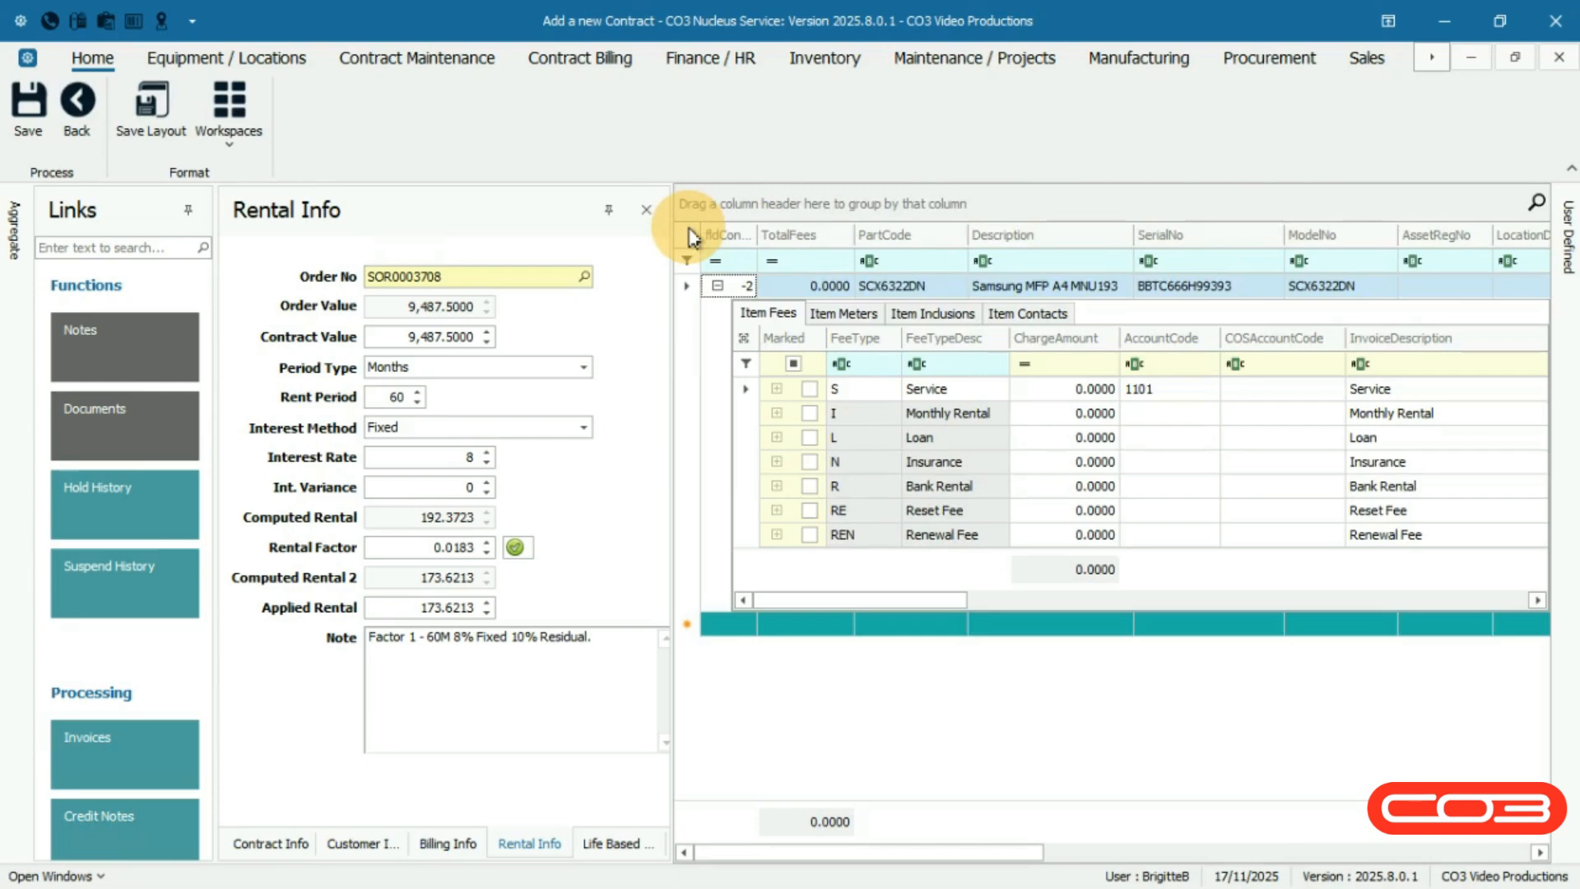
pyautogui.click(787, 330)
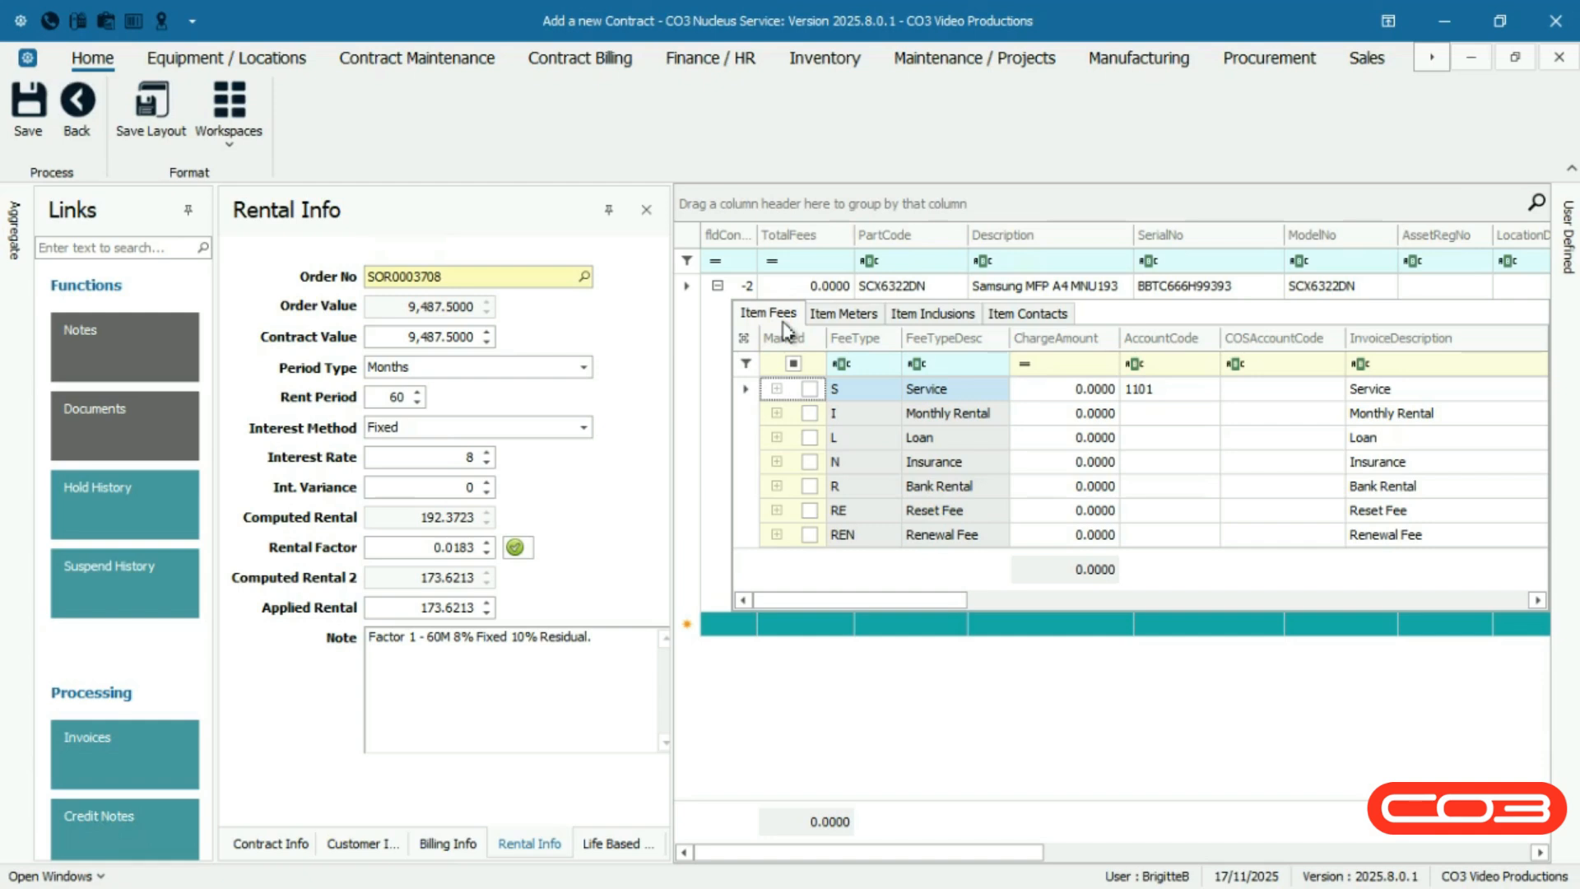
# Mark the Monthly Rental fee for the machine item and set its charge amount to 550
pyautogui.click(749, 414)
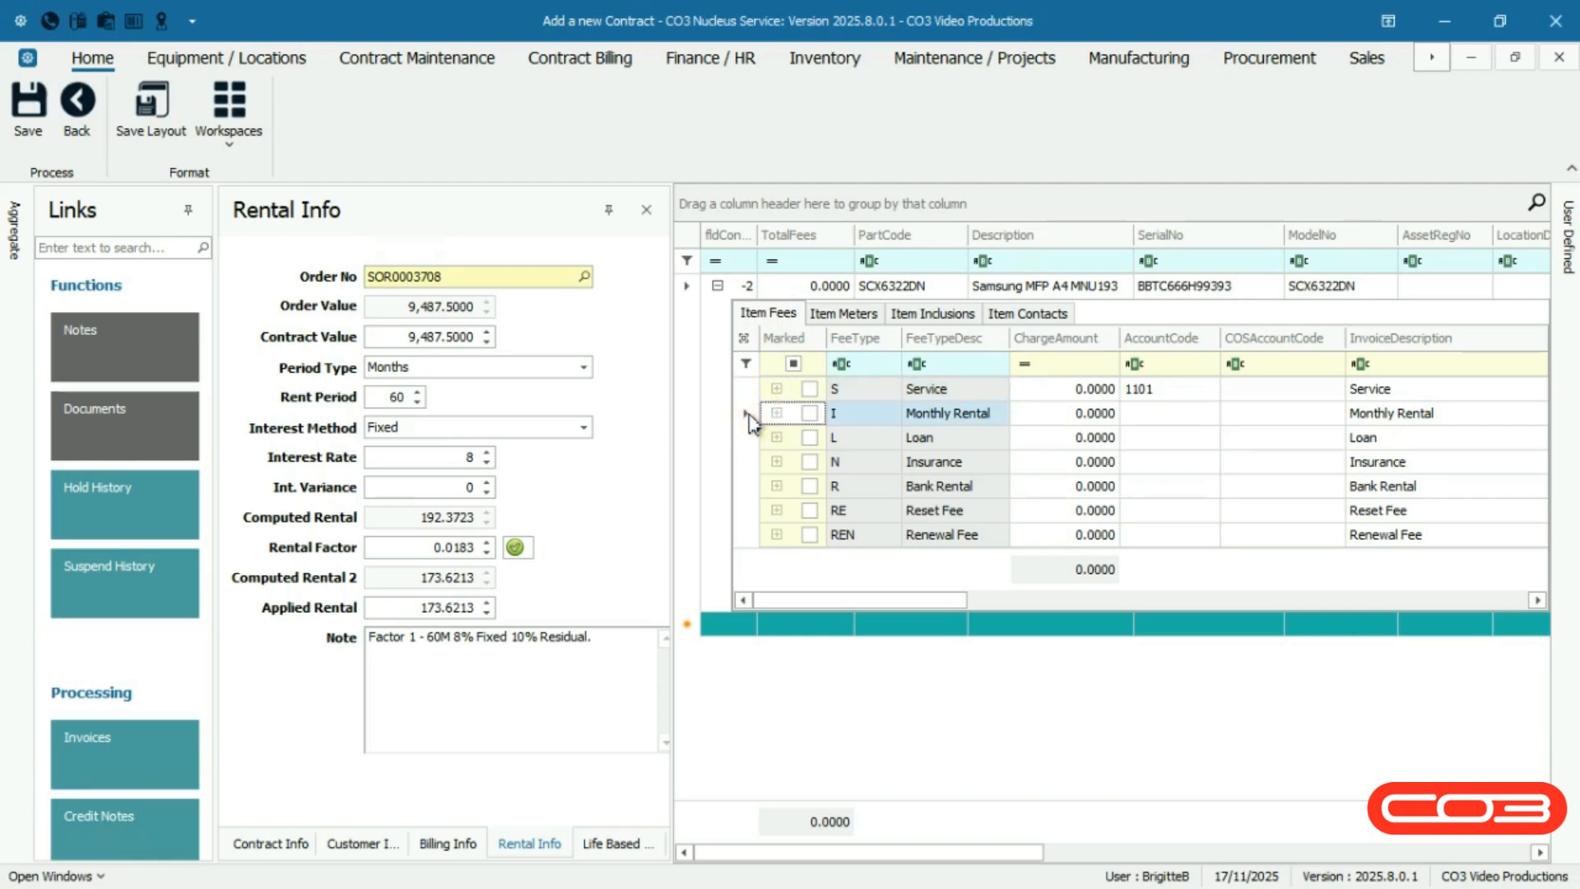
pyautogui.click(808, 420)
pyautogui.click(1069, 414)
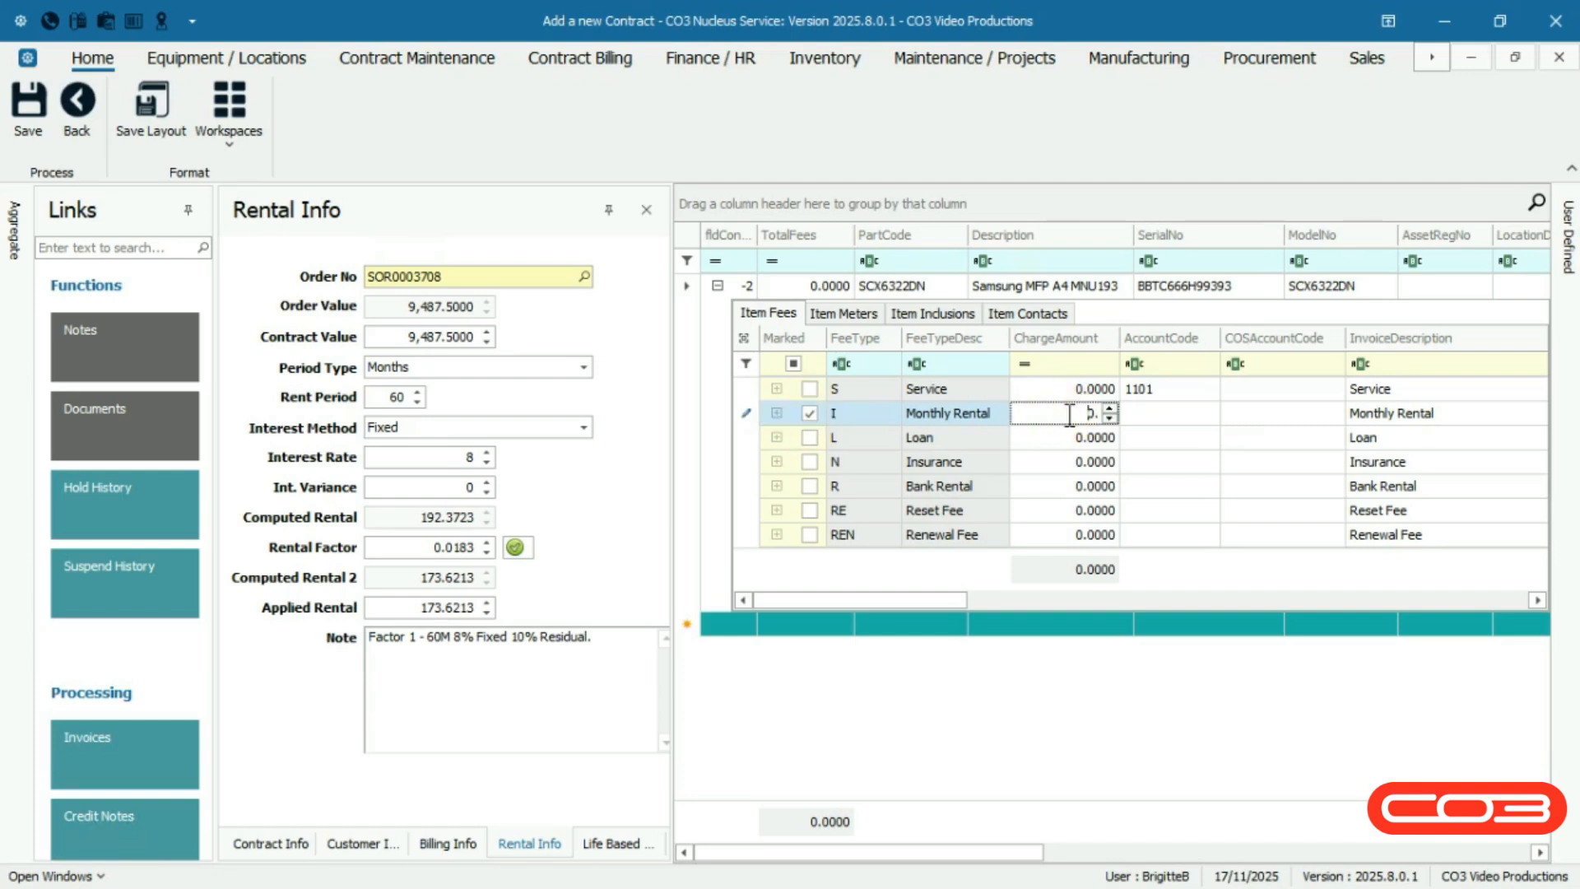
pyautogui.write('550')
pyautogui.click(1173, 422)
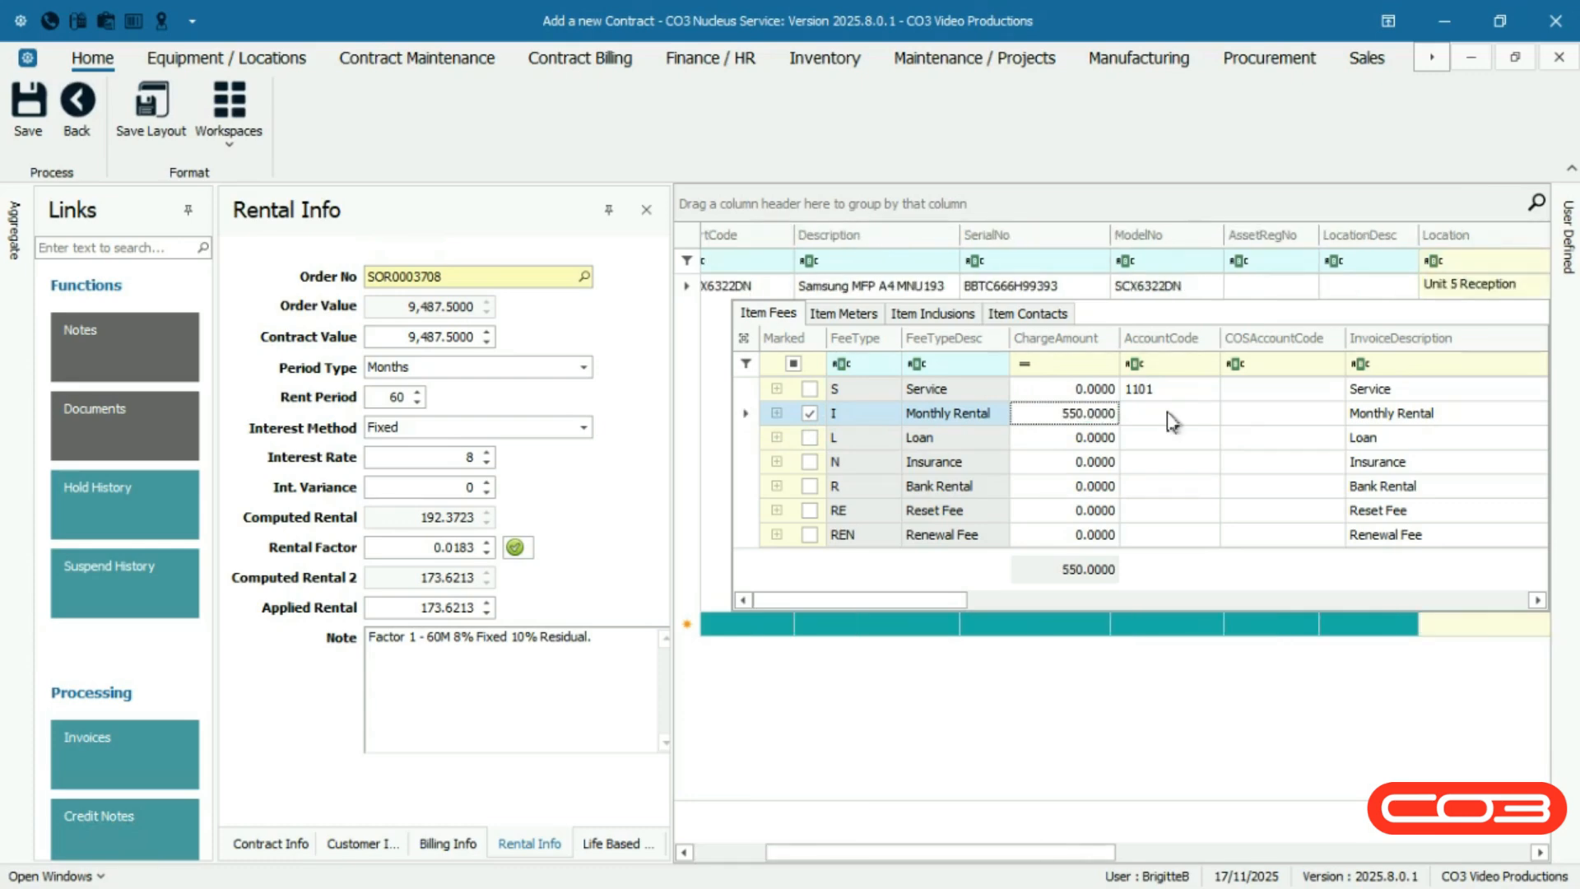
# Set the Monthly Rental fee's account code to 1202 and its COS account code to 2100
pyautogui.click(1172, 414)
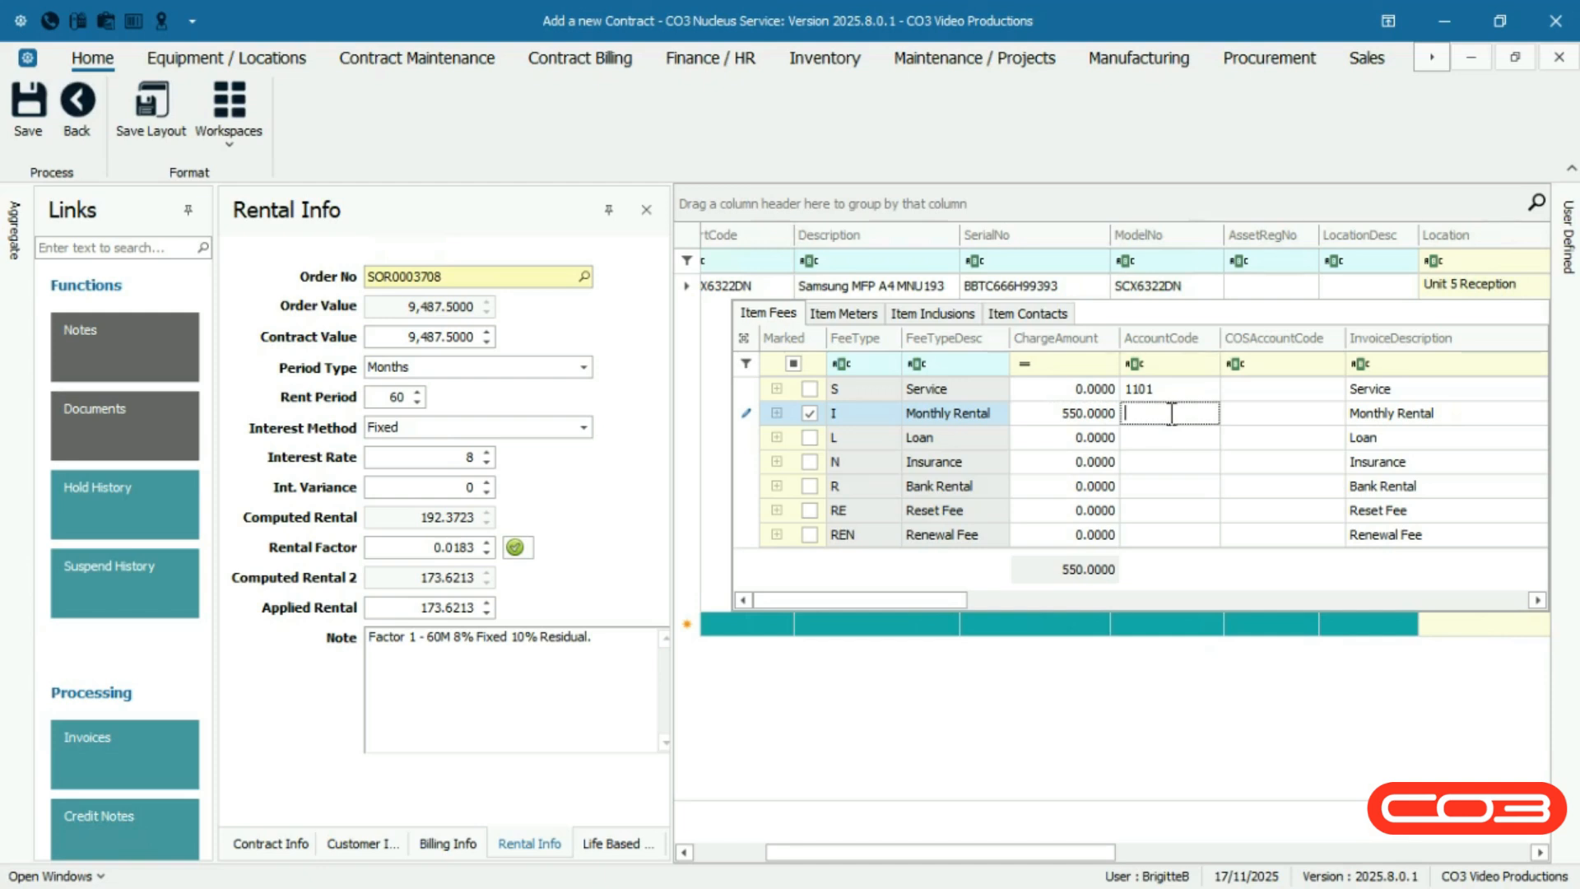
pyautogui.write('1202')
pyautogui.press('Tab')
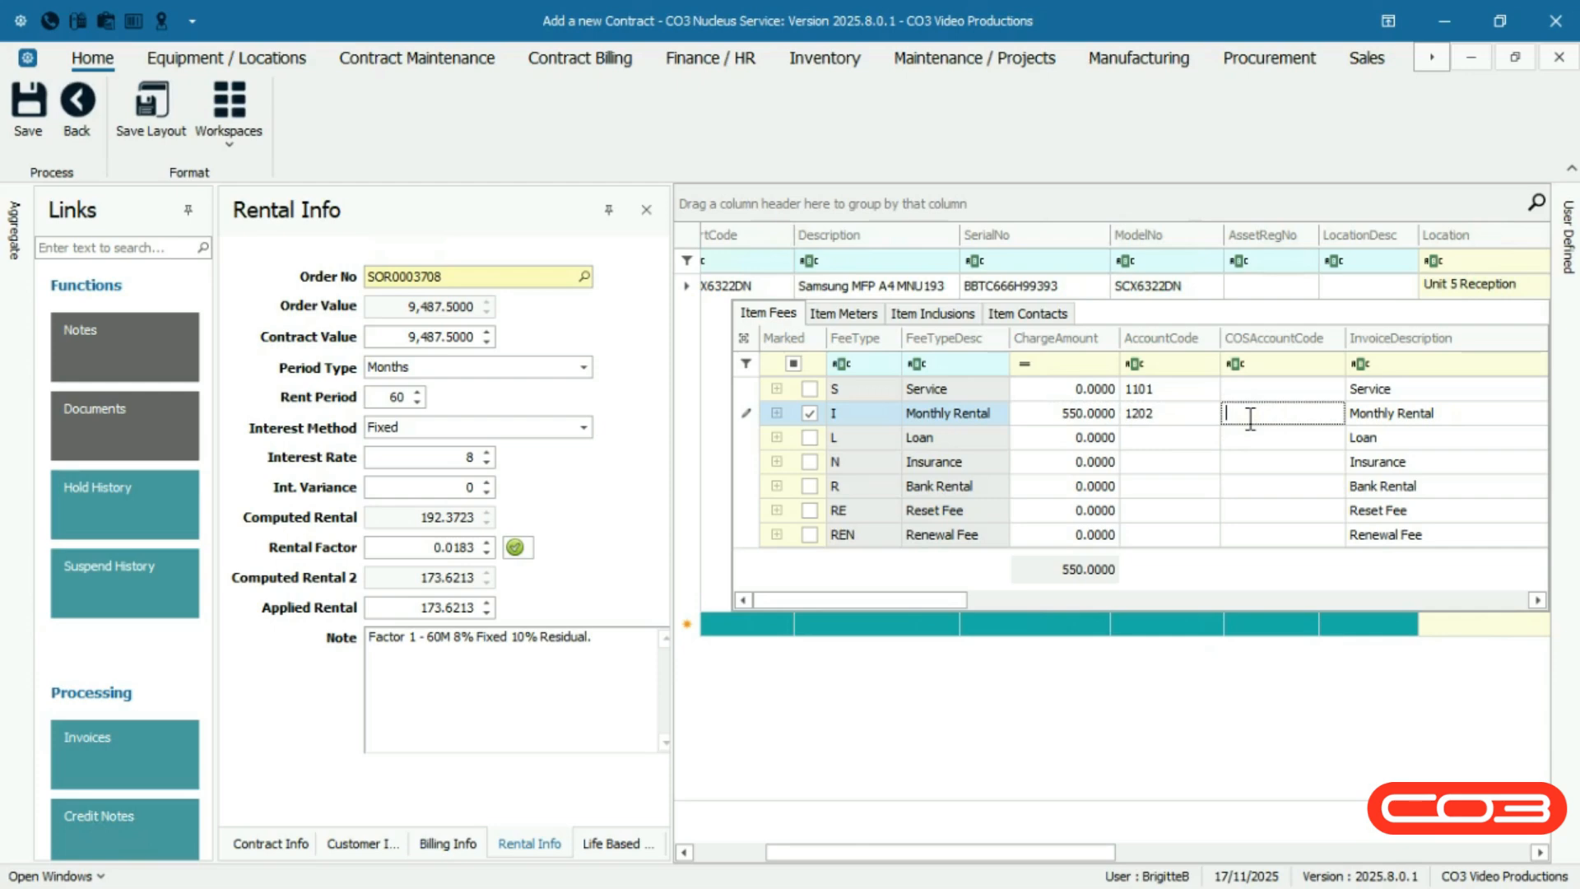
pyautogui.write('2100')
pyautogui.press('Return')
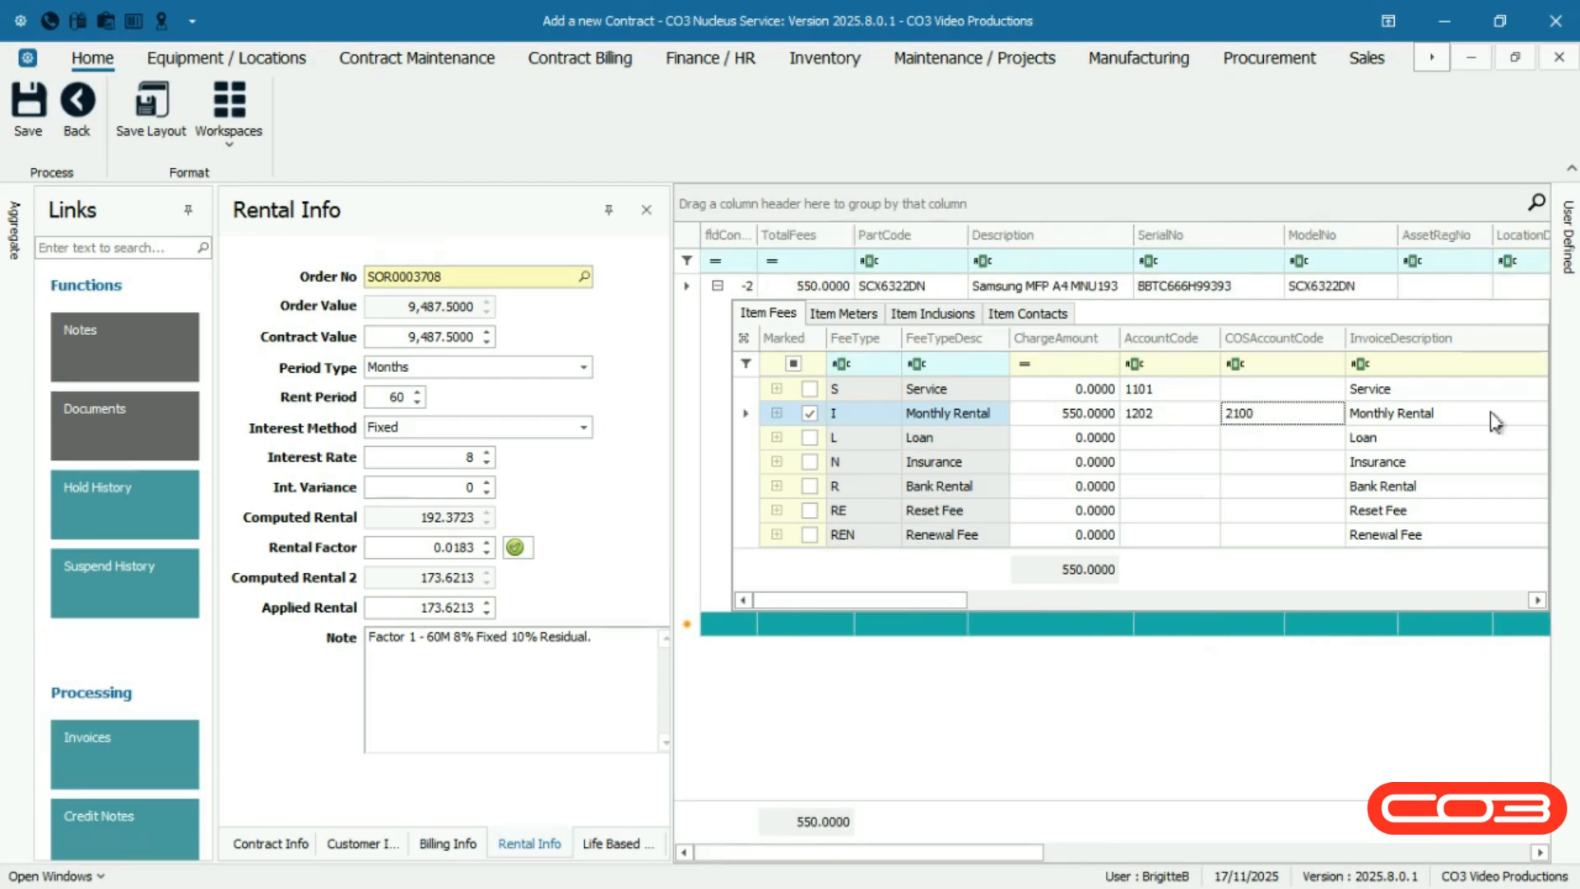
# Review the Monthly Rental fee's invoice description, start and end dates, period, billing, escalation and invoice suppression settings
pyautogui.click(1495, 415)
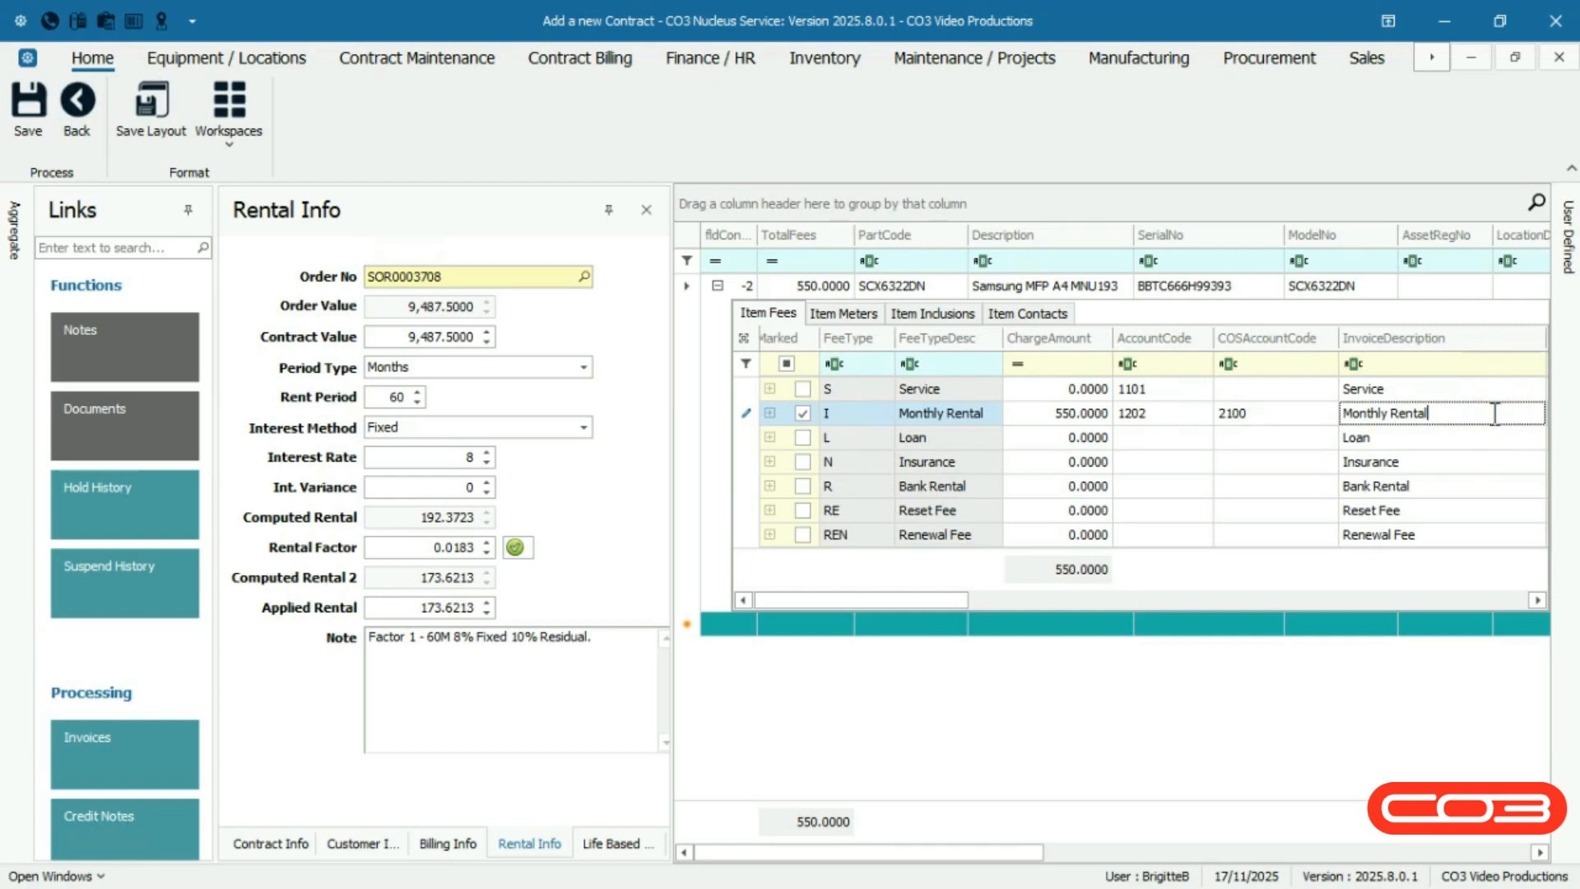
pyautogui.press('Tab')
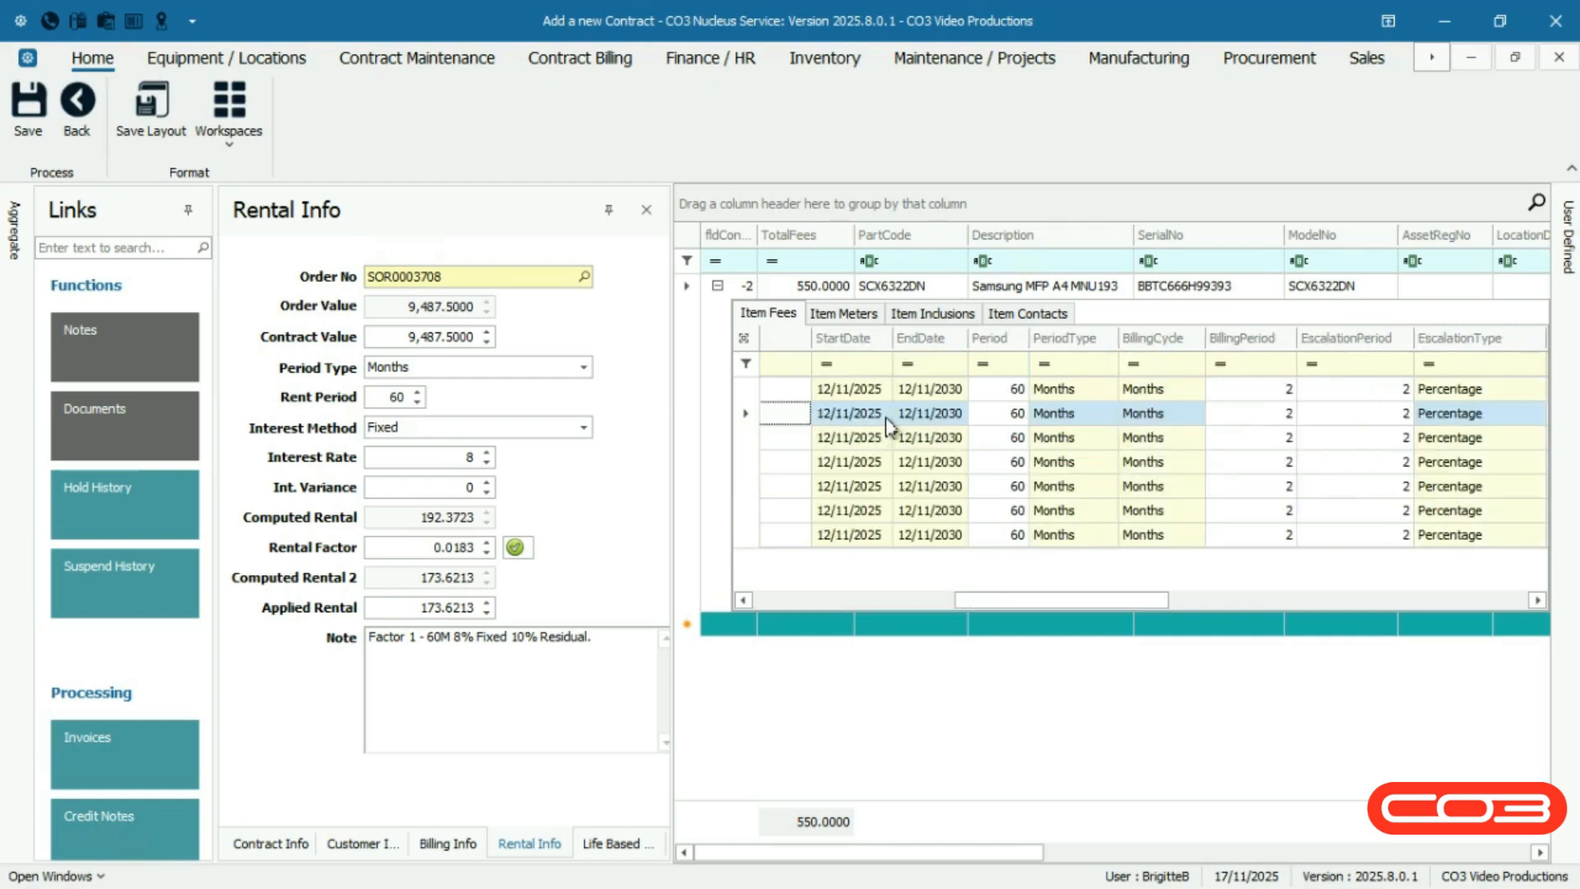
pyautogui.click(886, 418)
pyautogui.press('Tab')
pyautogui.click(1032, 418)
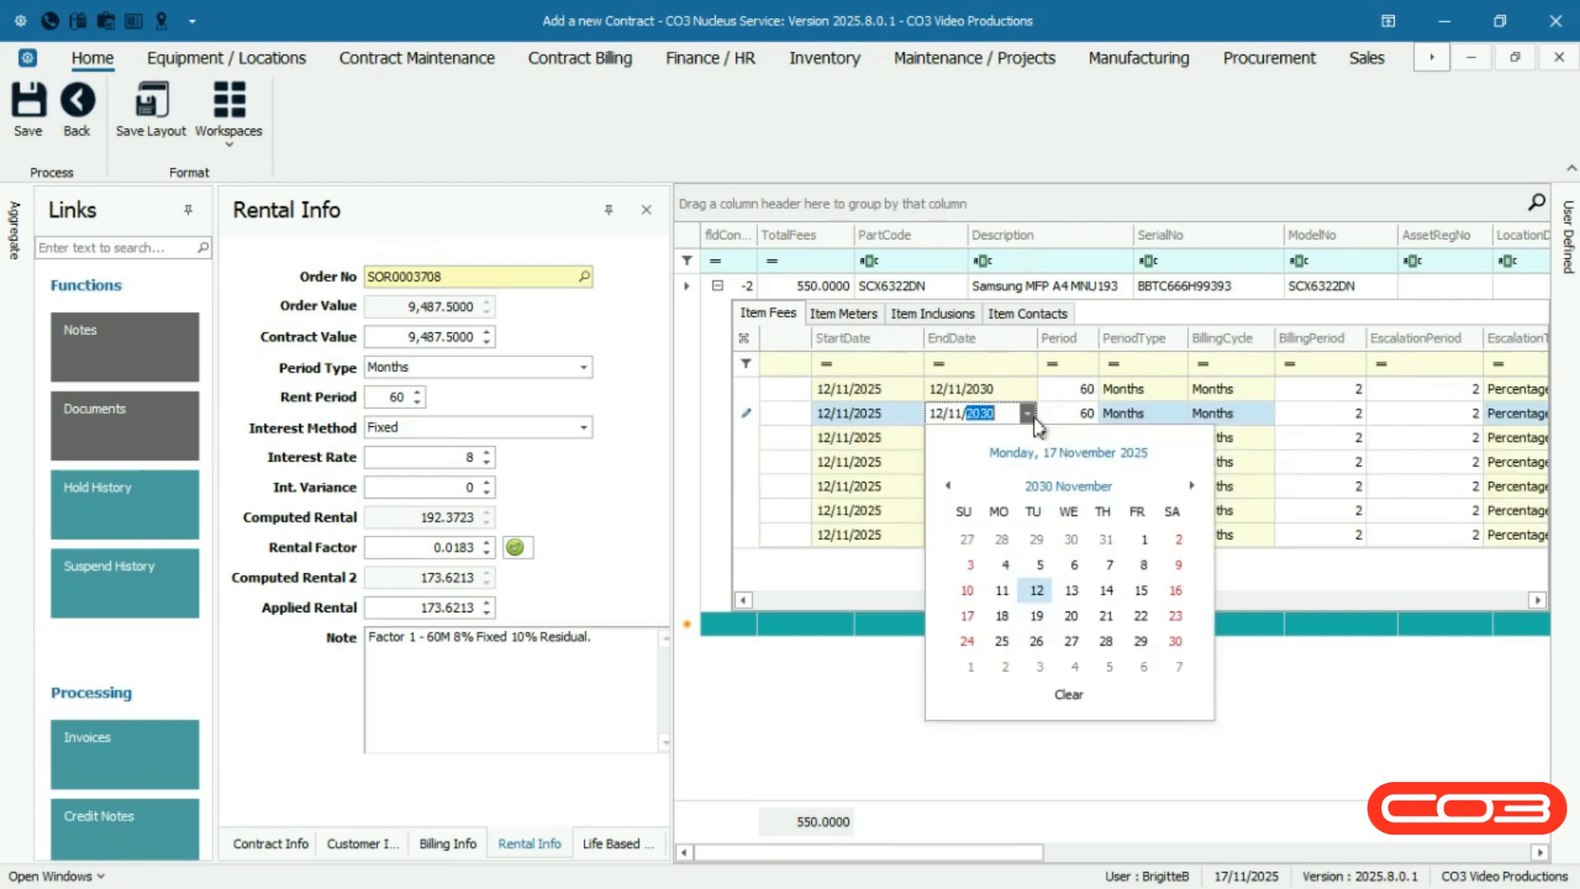
pyautogui.click(1029, 415)
pyautogui.press('Tab')
pyautogui.press('Tab')
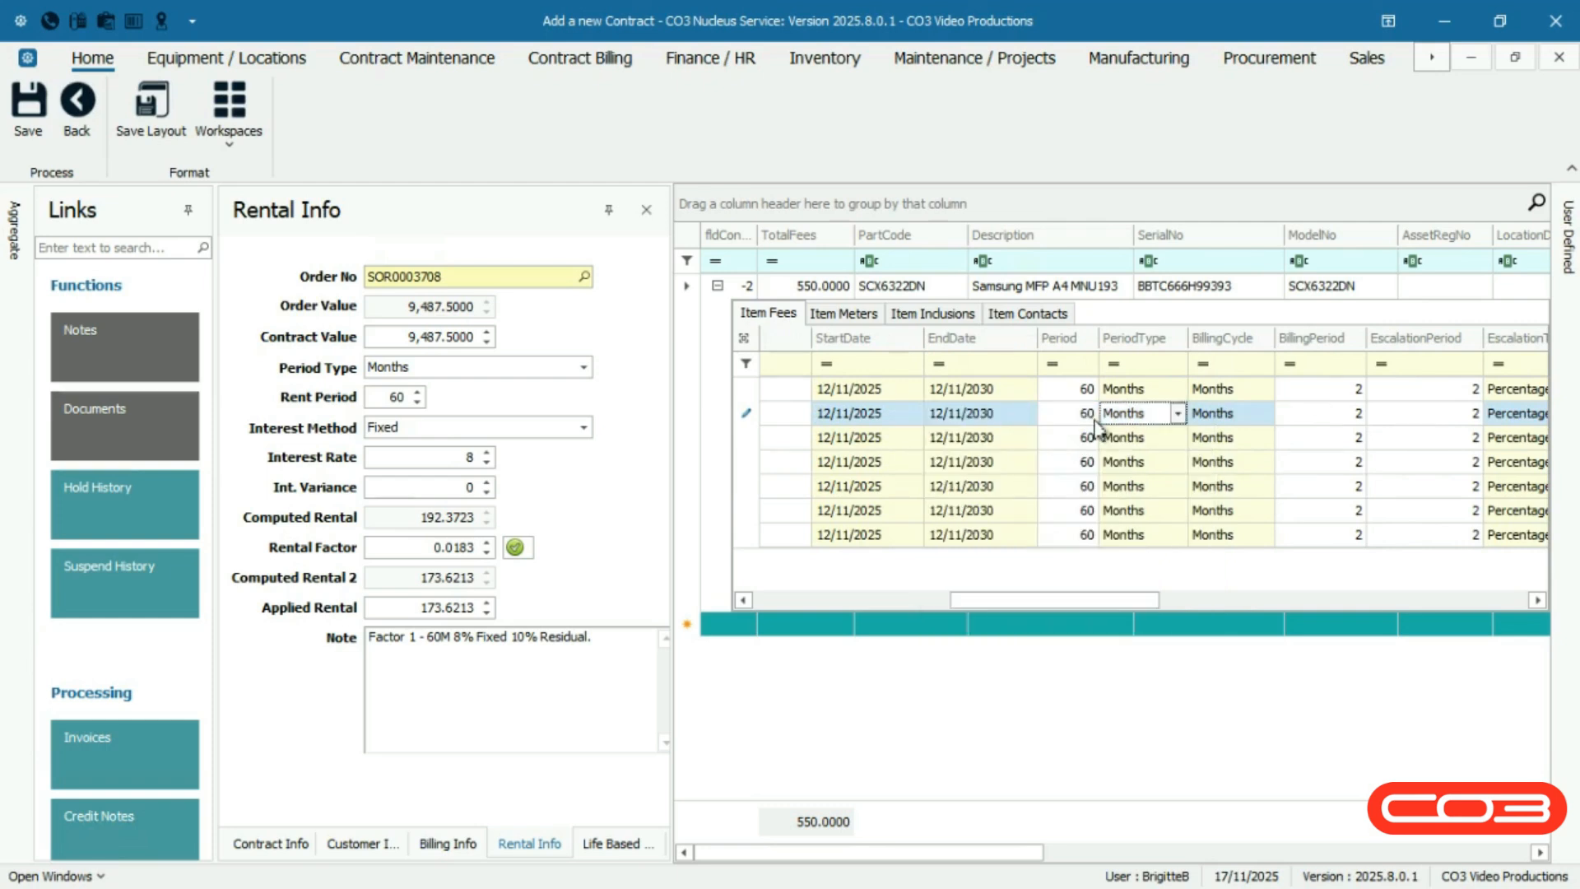
pyautogui.press('Tab')
pyautogui.press('Tab')
pyautogui.press('Tab')
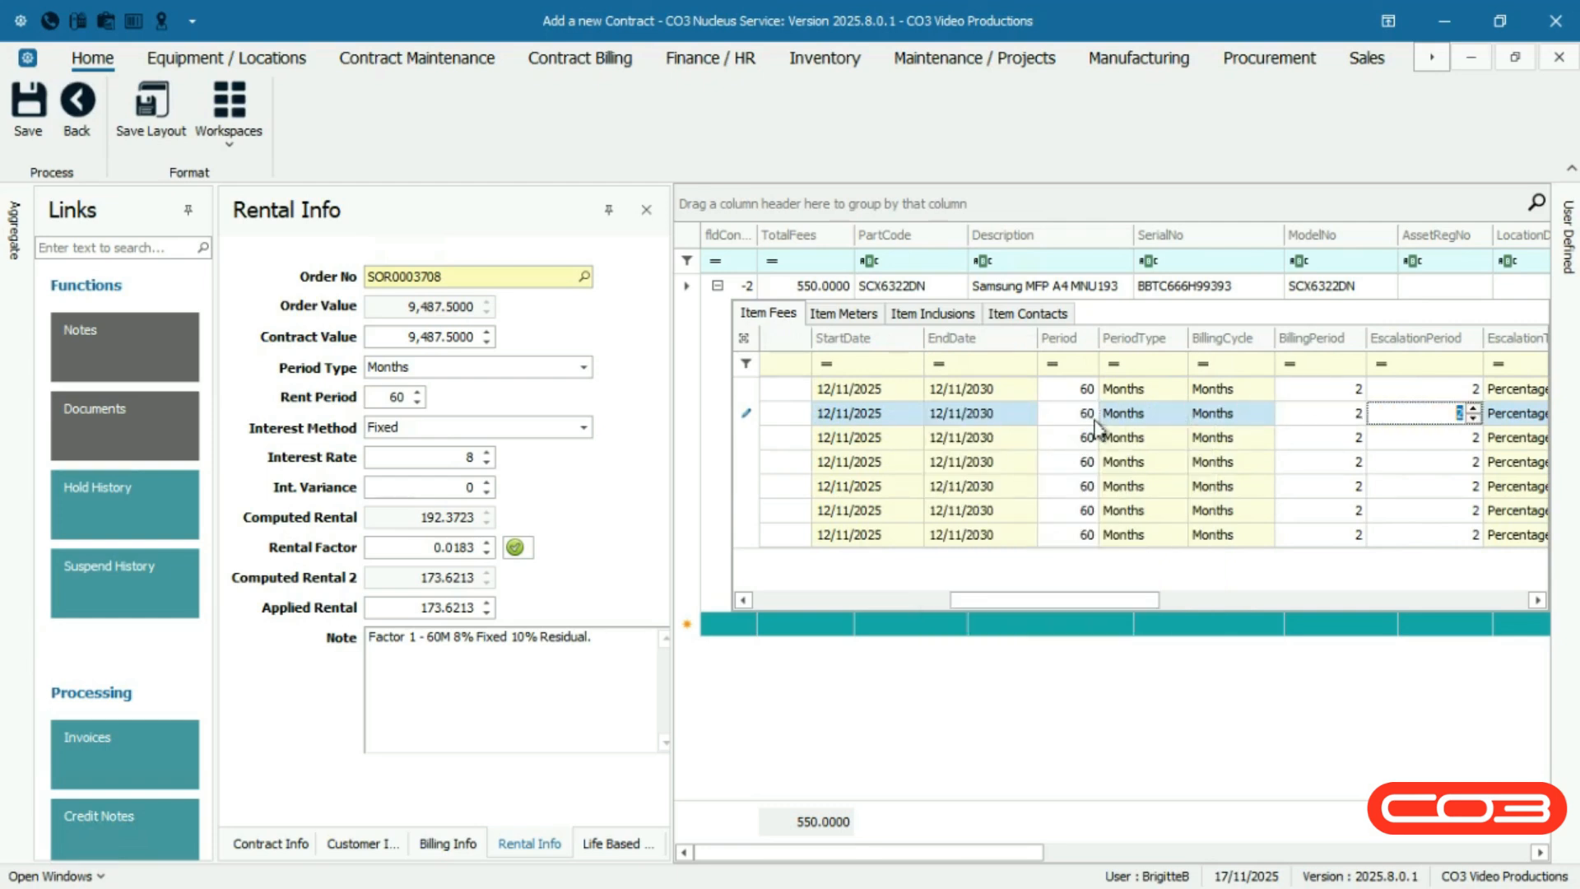
pyautogui.press('Tab')
pyautogui.press('Tab')
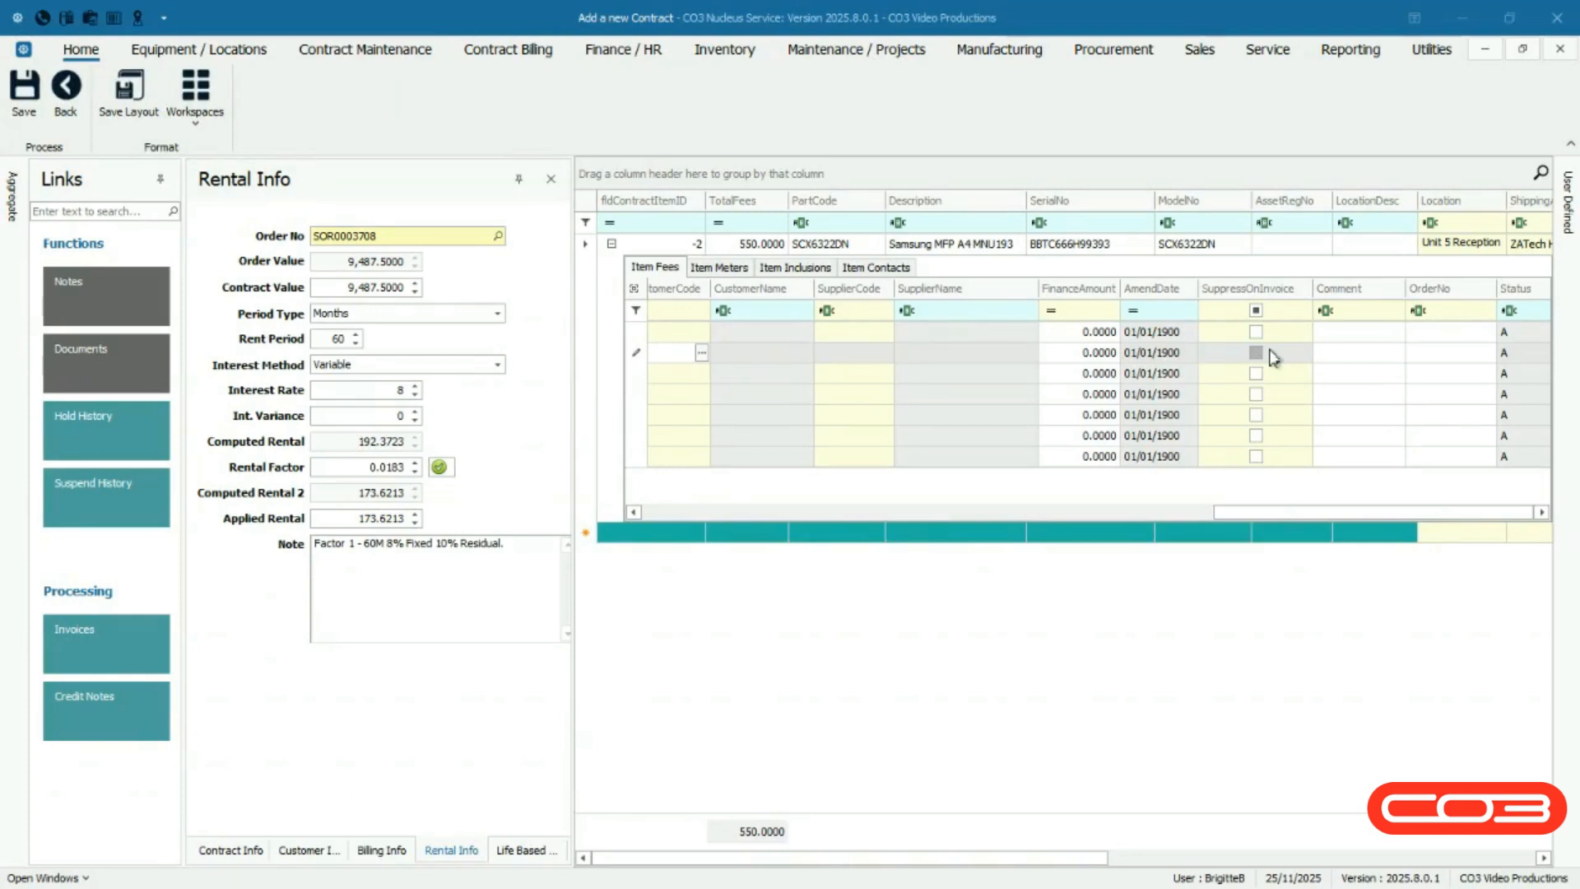
pyautogui.press('Tab')
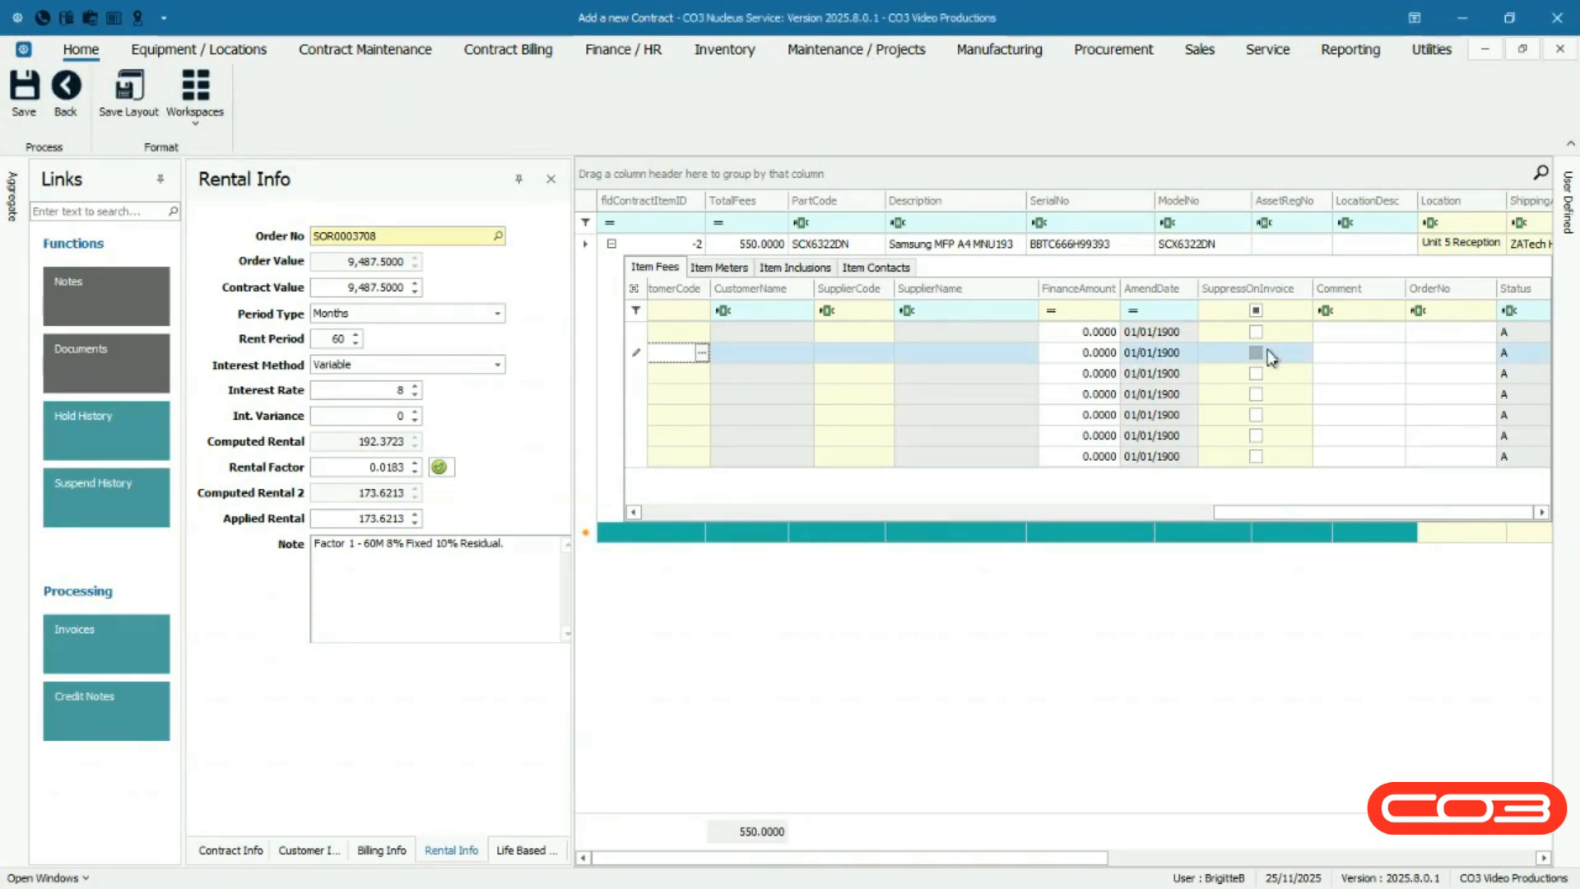
pyautogui.click(1254, 354)
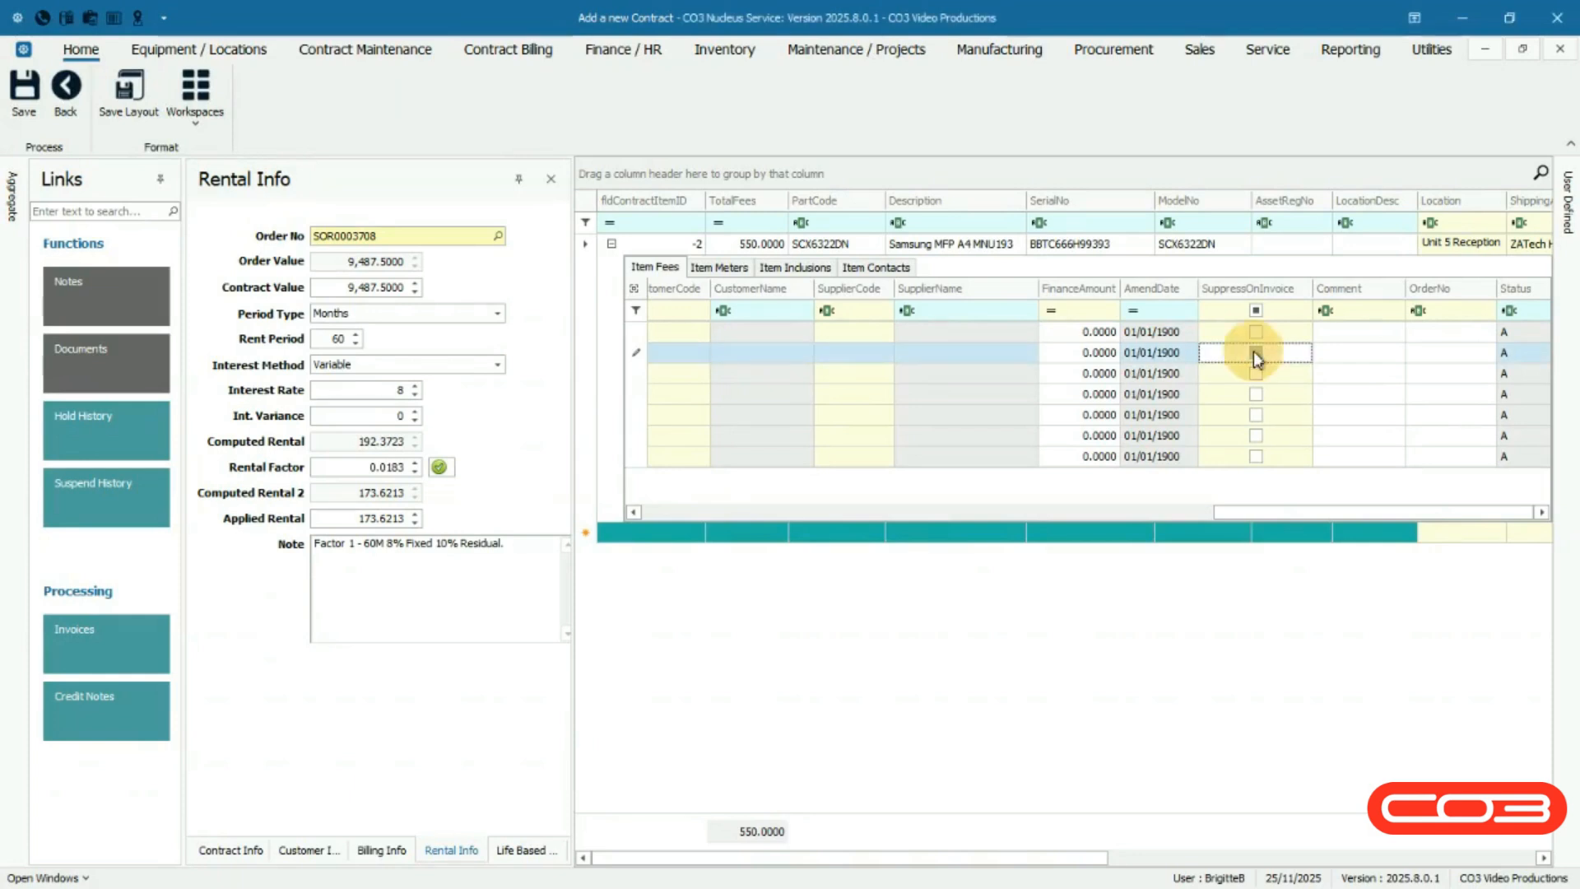
pyautogui.click(1255, 355)
pyautogui.click(1265, 354)
# Add the comment "ZA Technologies Contract Item Fees 1" to the Monthly Rental fee
pyautogui.click(1376, 353)
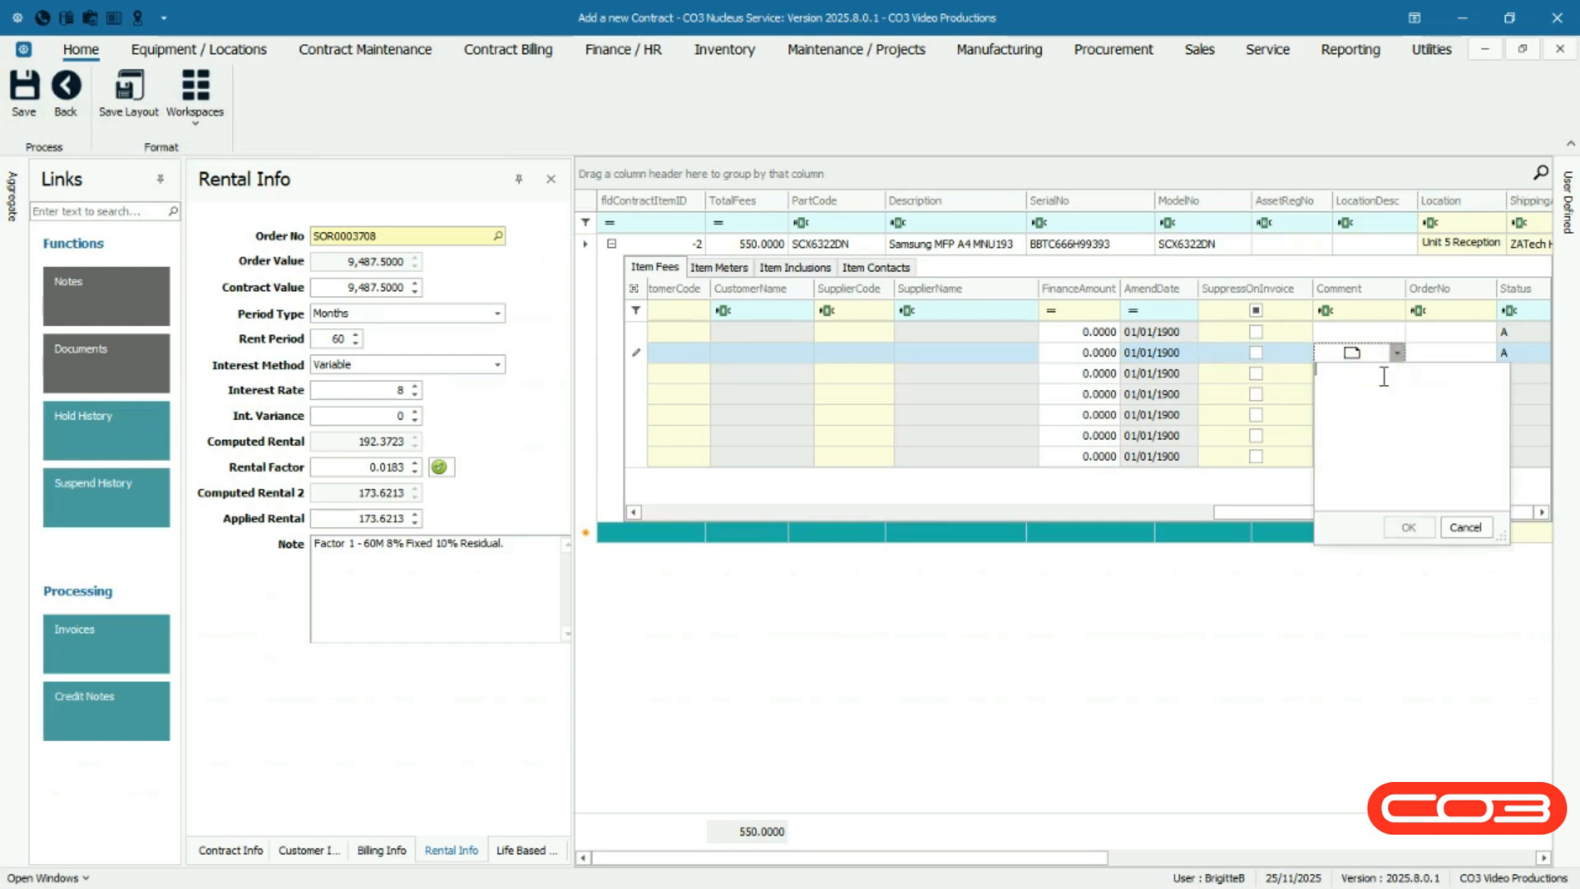
pyautogui.write('Dc Technologies Contract Item Fees 1')
pyautogui.click(1408, 527)
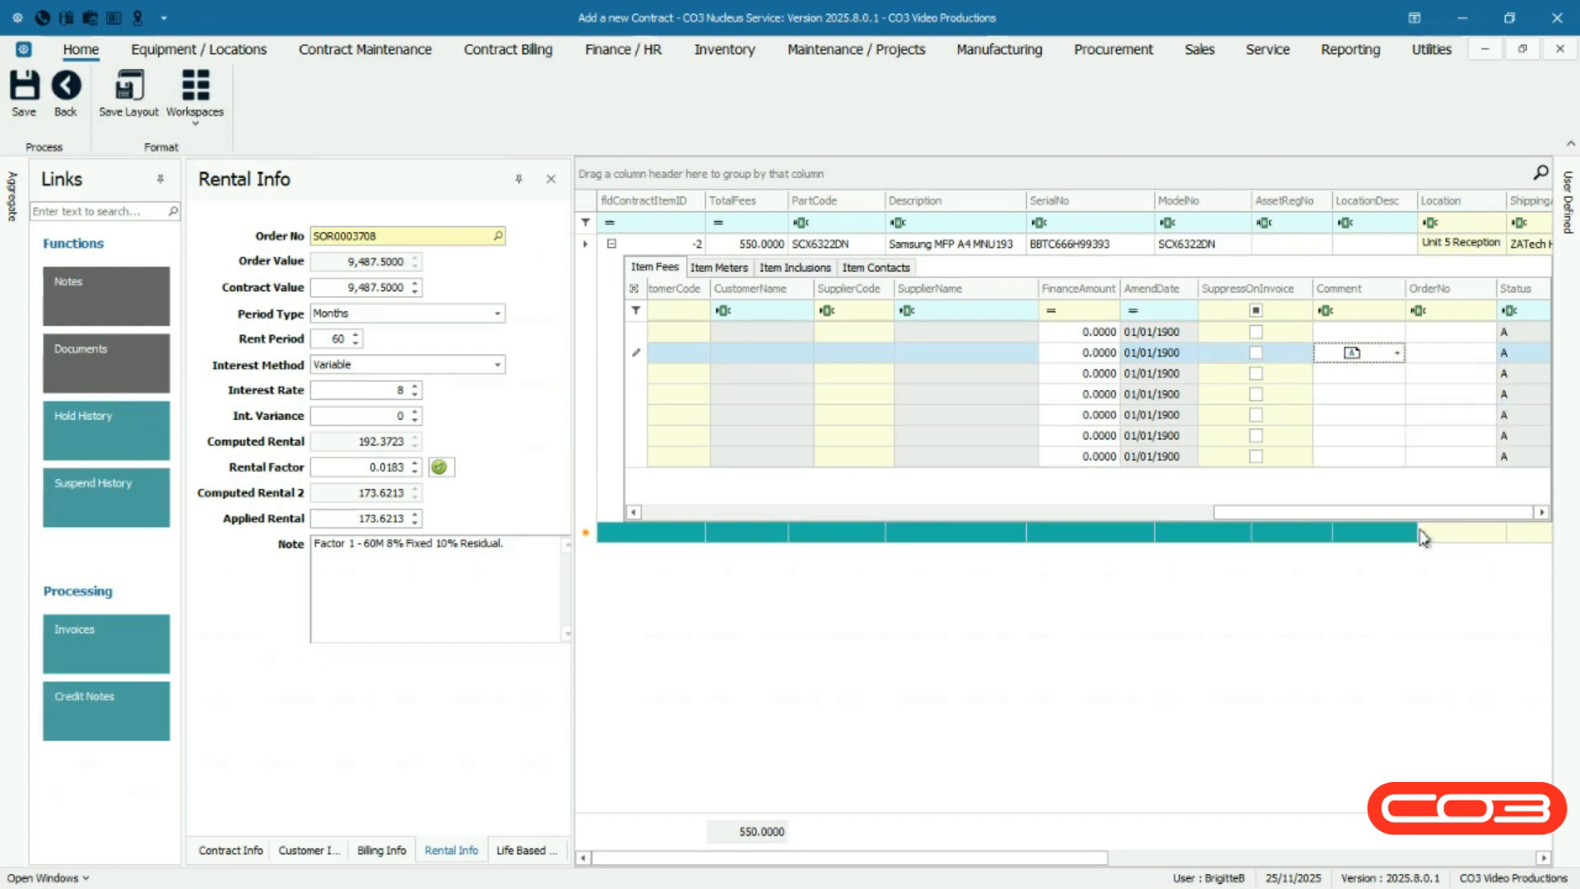
pyautogui.click(1459, 360)
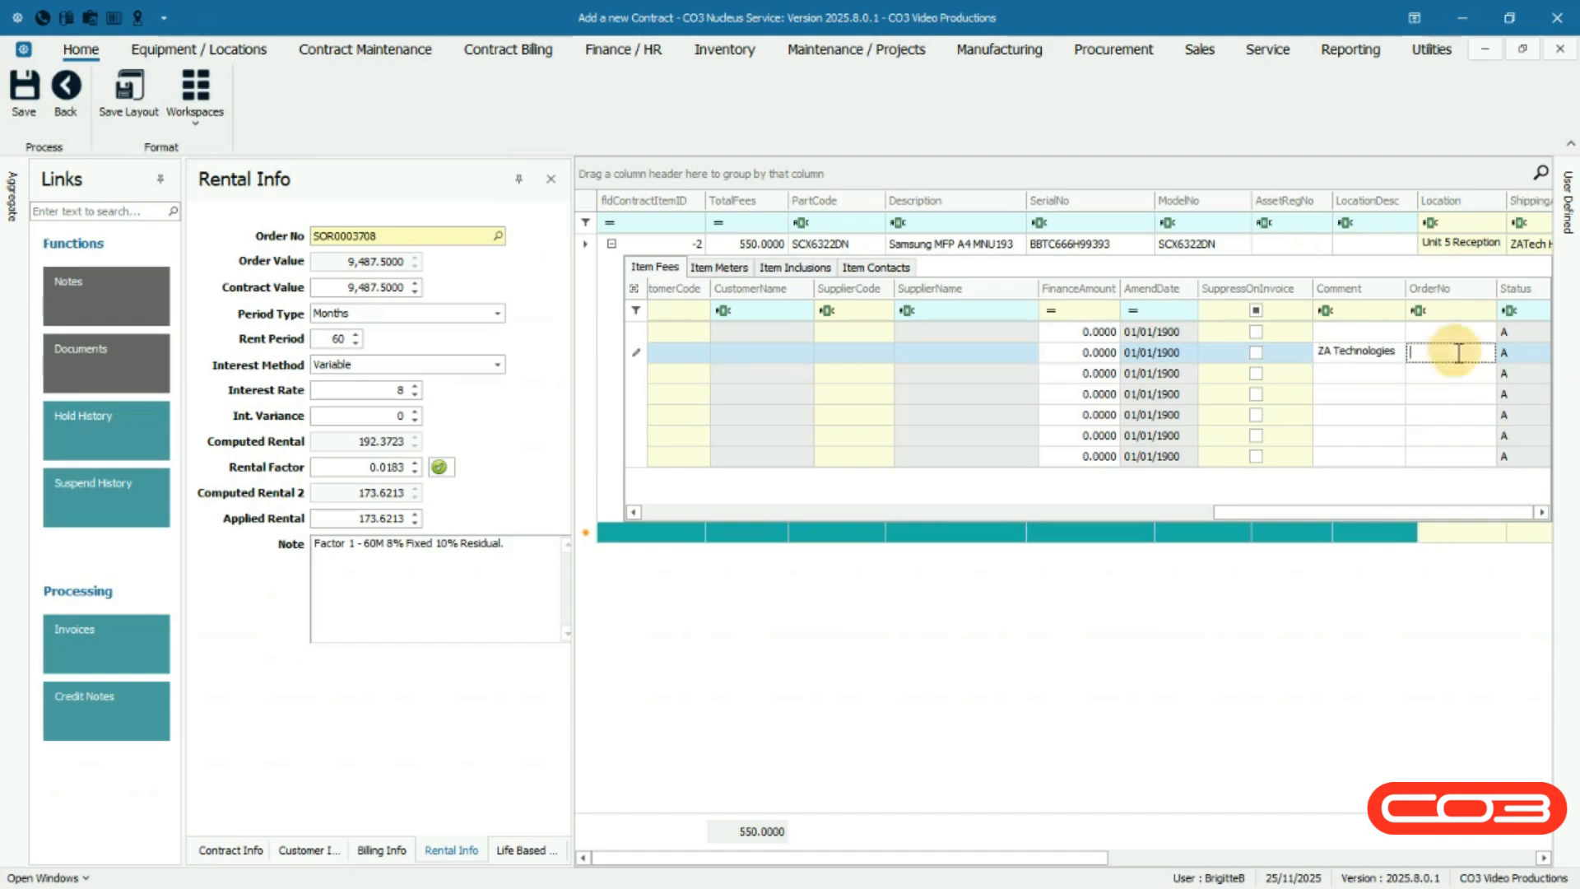
# Enter "Order Number" as the Monthly Rental fee's order number
pyautogui.write('Order Number')
pyautogui.click(1565, 261)
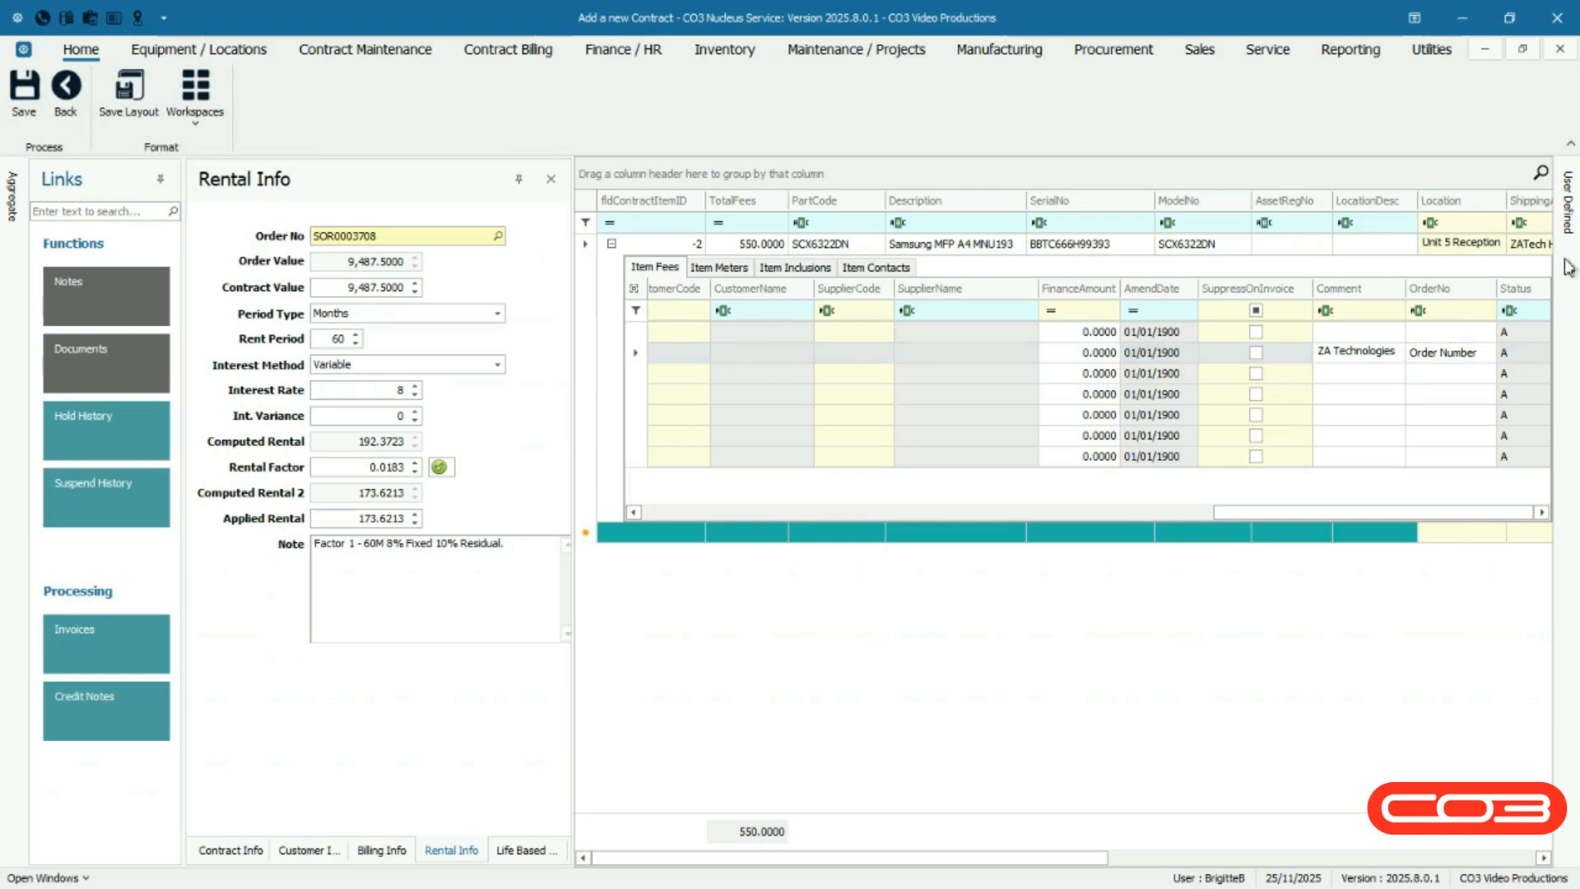
# Set the user-defined values: Contract User Defined to Site Rules, UserDefinedLookup Edit to 0001 and YesNoValue to Yes
pyautogui.moveTo(1572, 238)
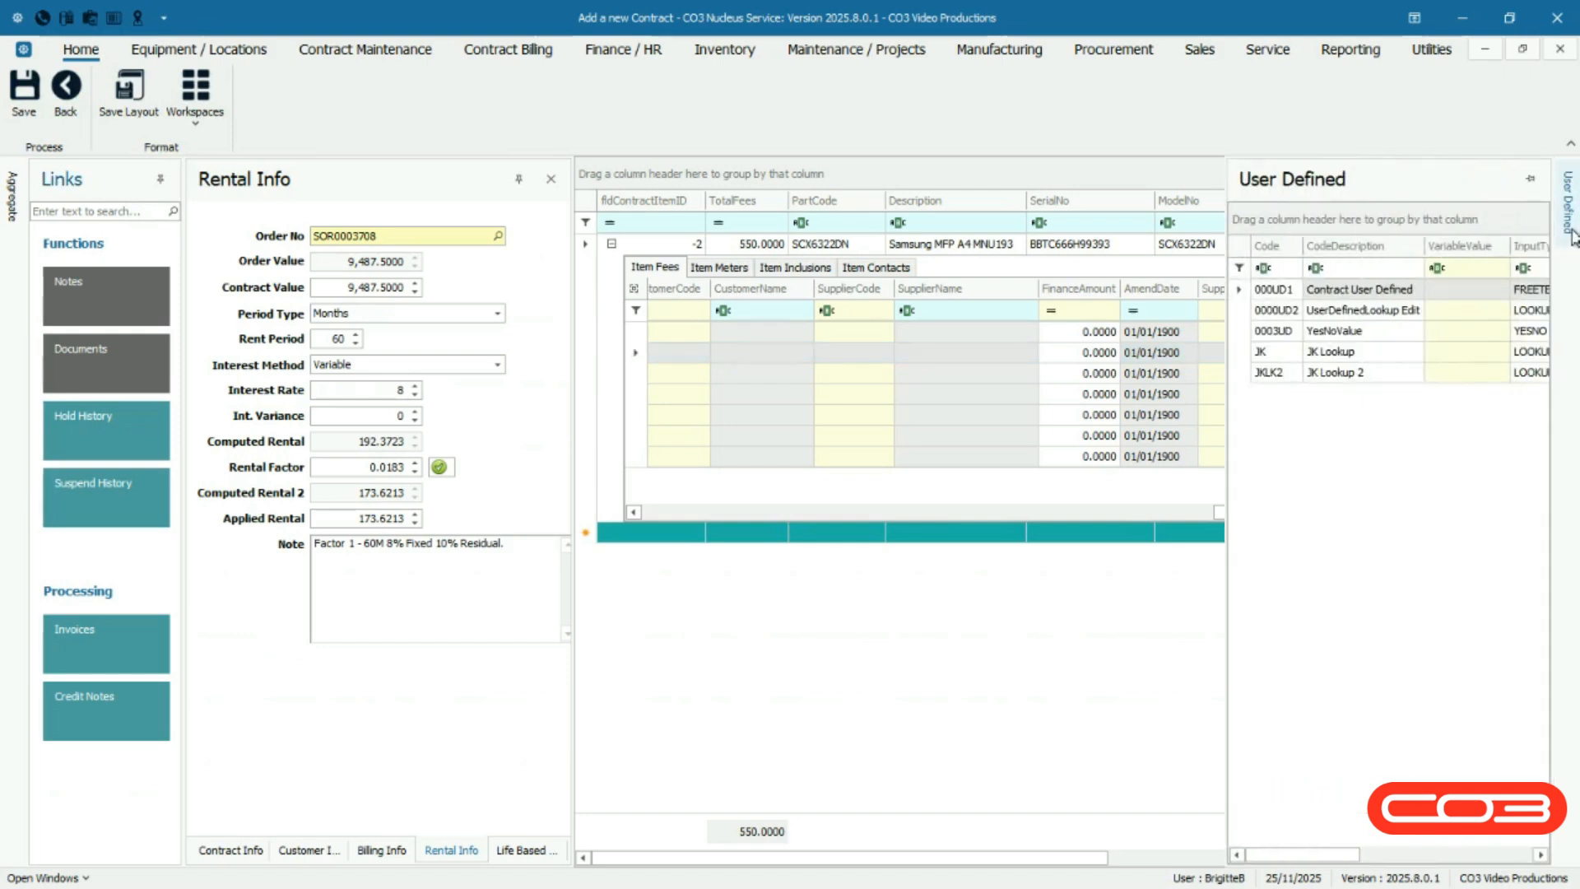
pyautogui.click(1541, 191)
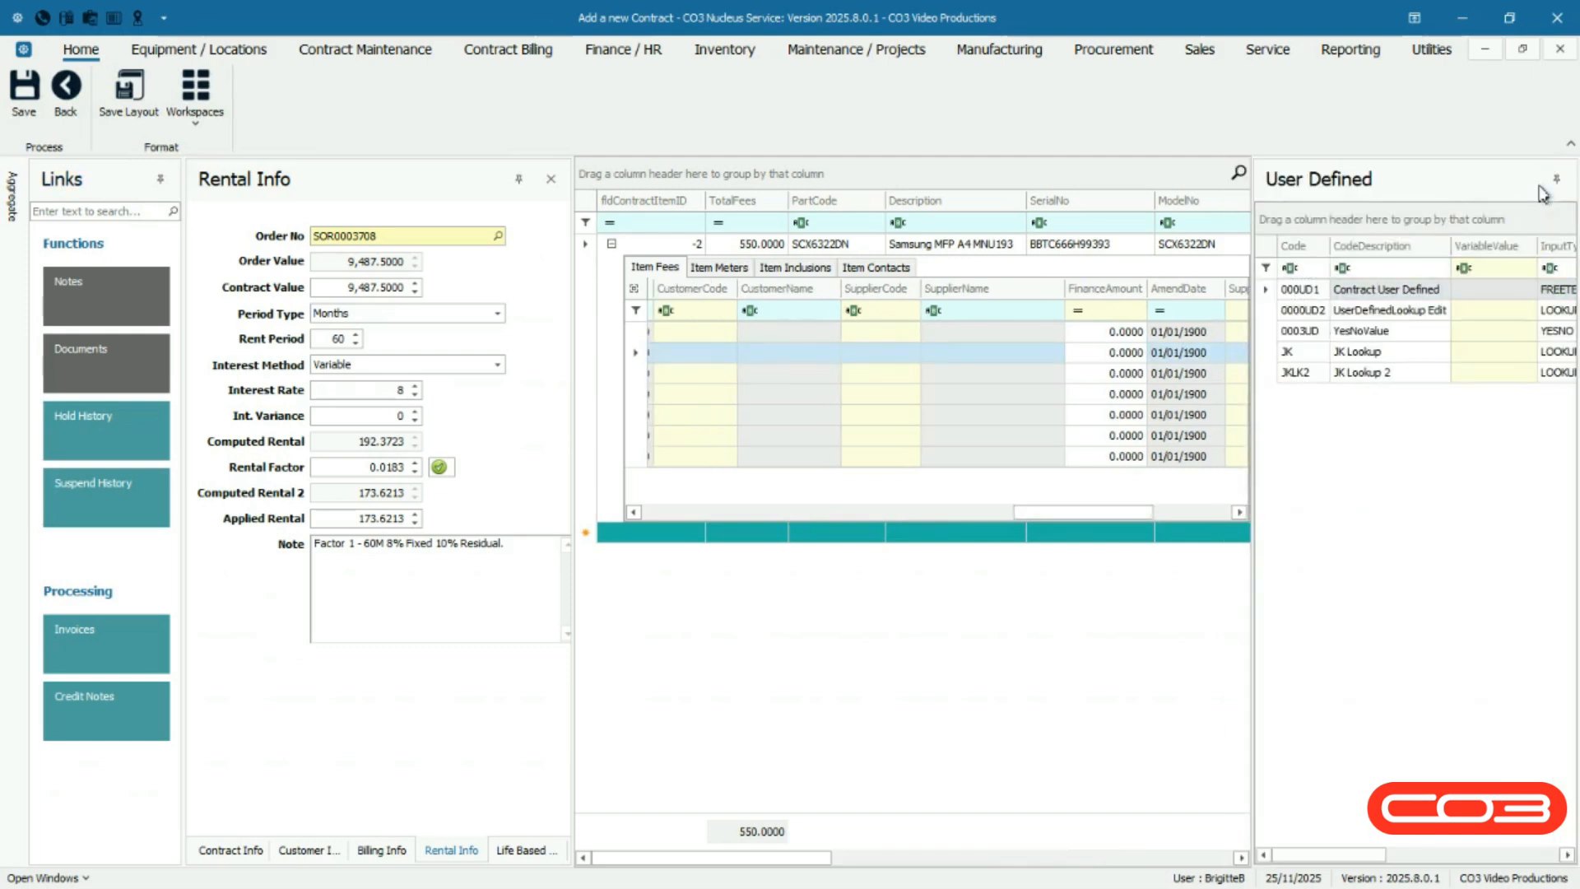
pyautogui.click(1381, 198)
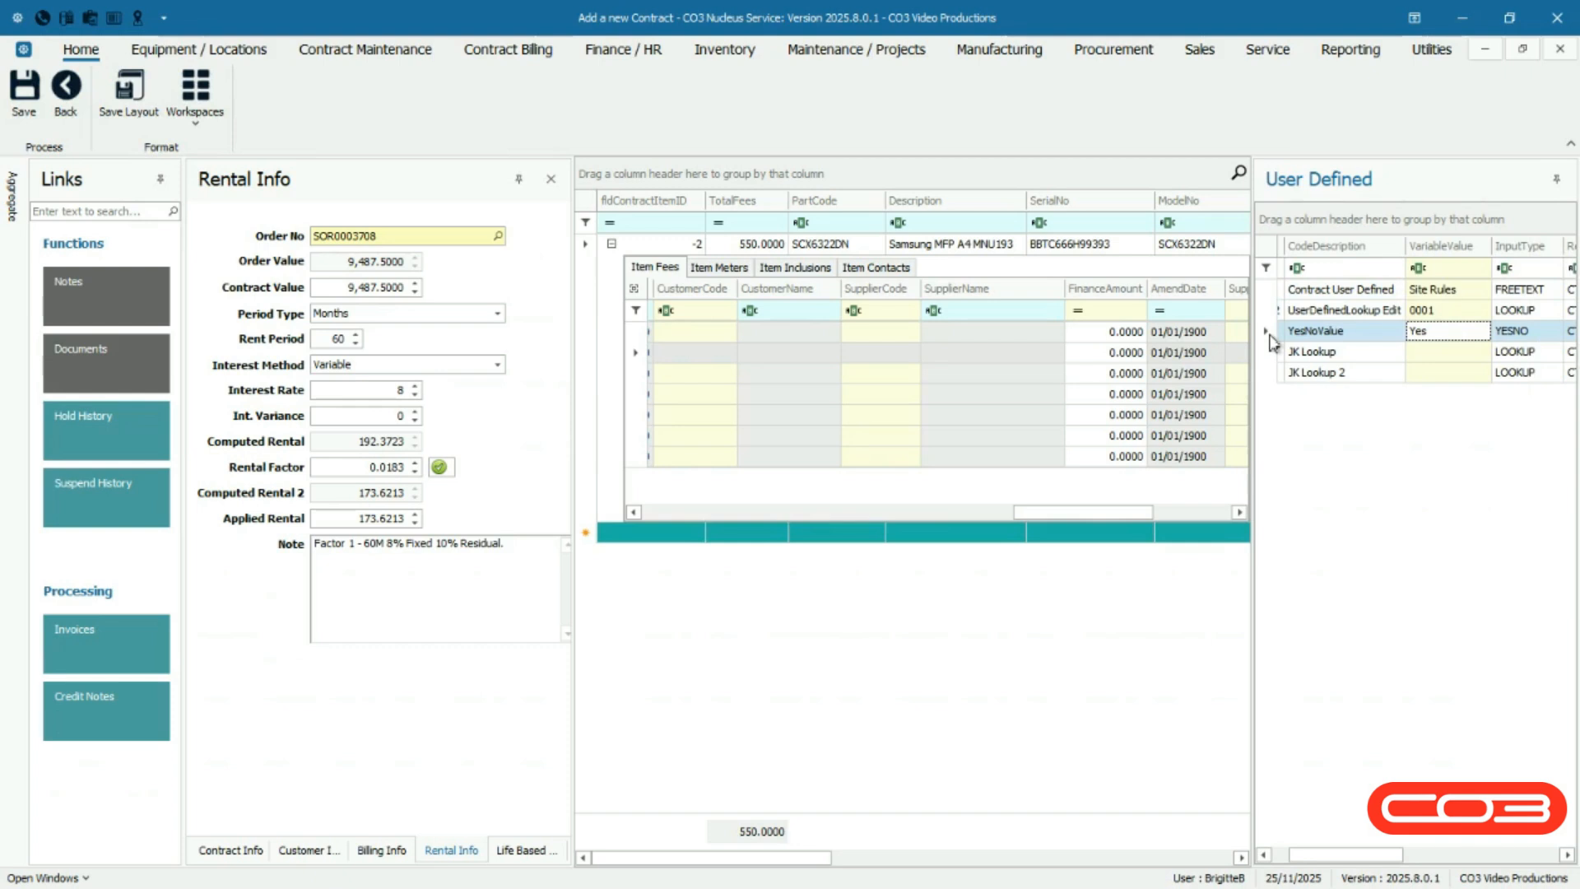
pyautogui.click(1553, 182)
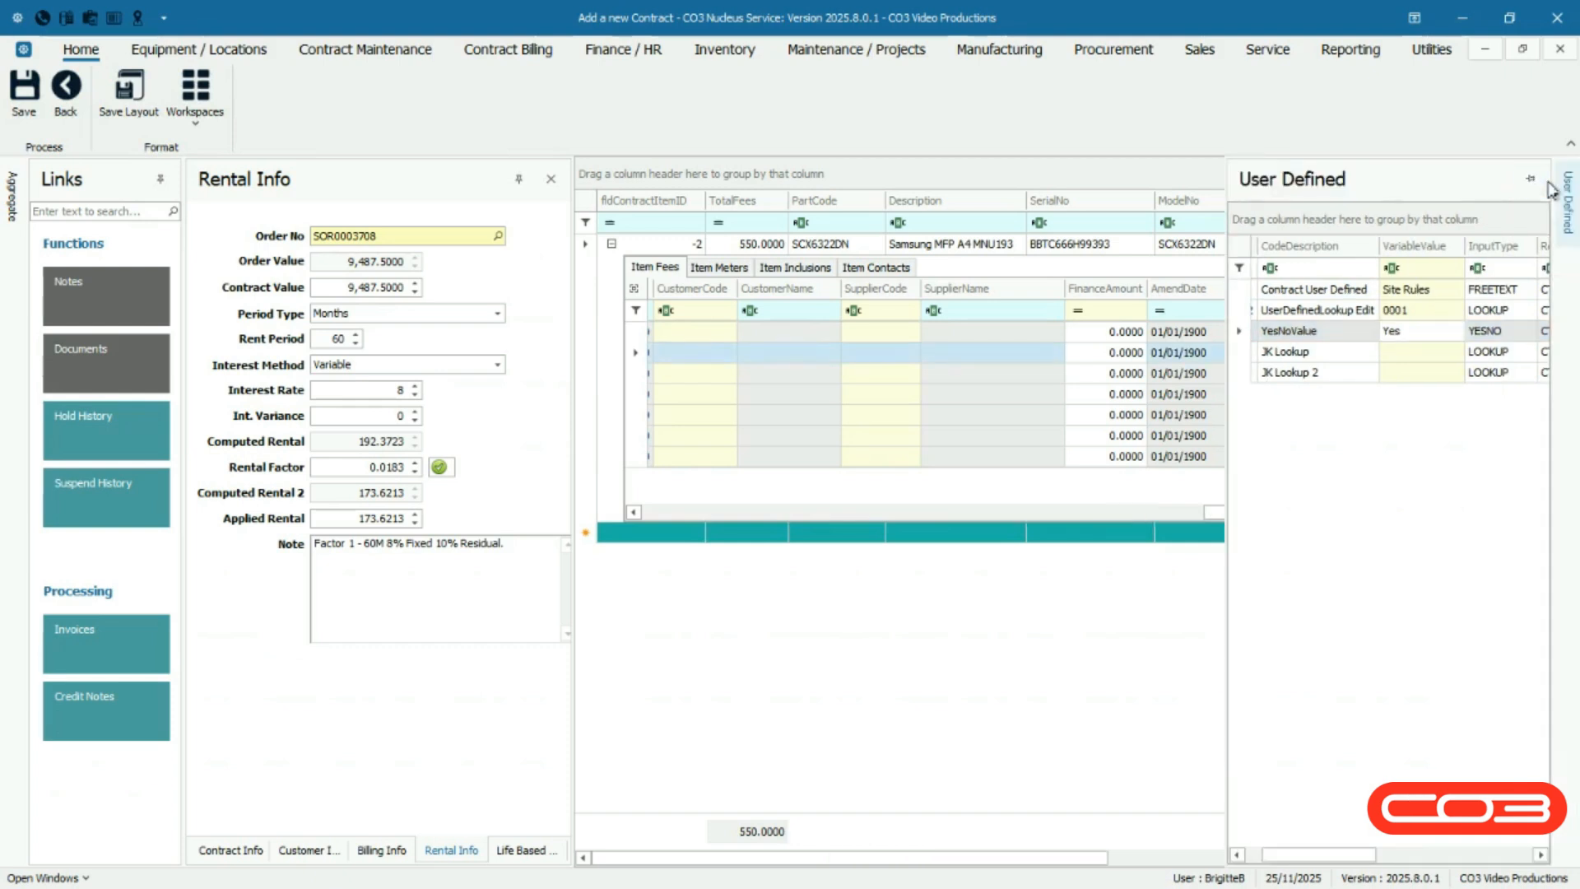
pyautogui.click(795, 830)
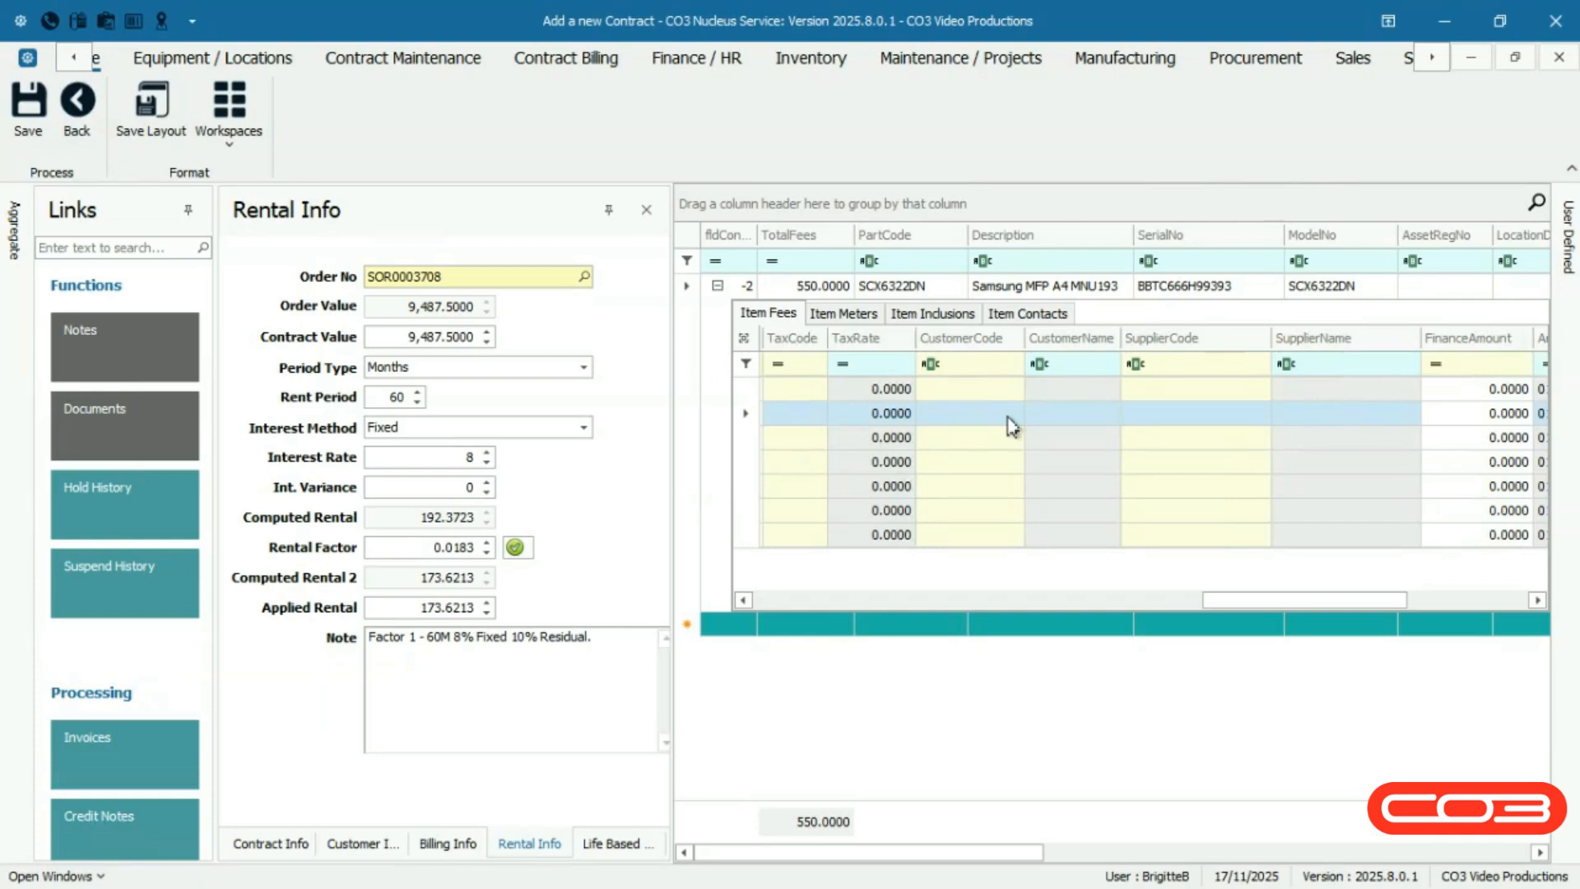
# Assign Fair Factory Limited as the billing customer for the Monthly Rental fee
pyautogui.click(1013, 427)
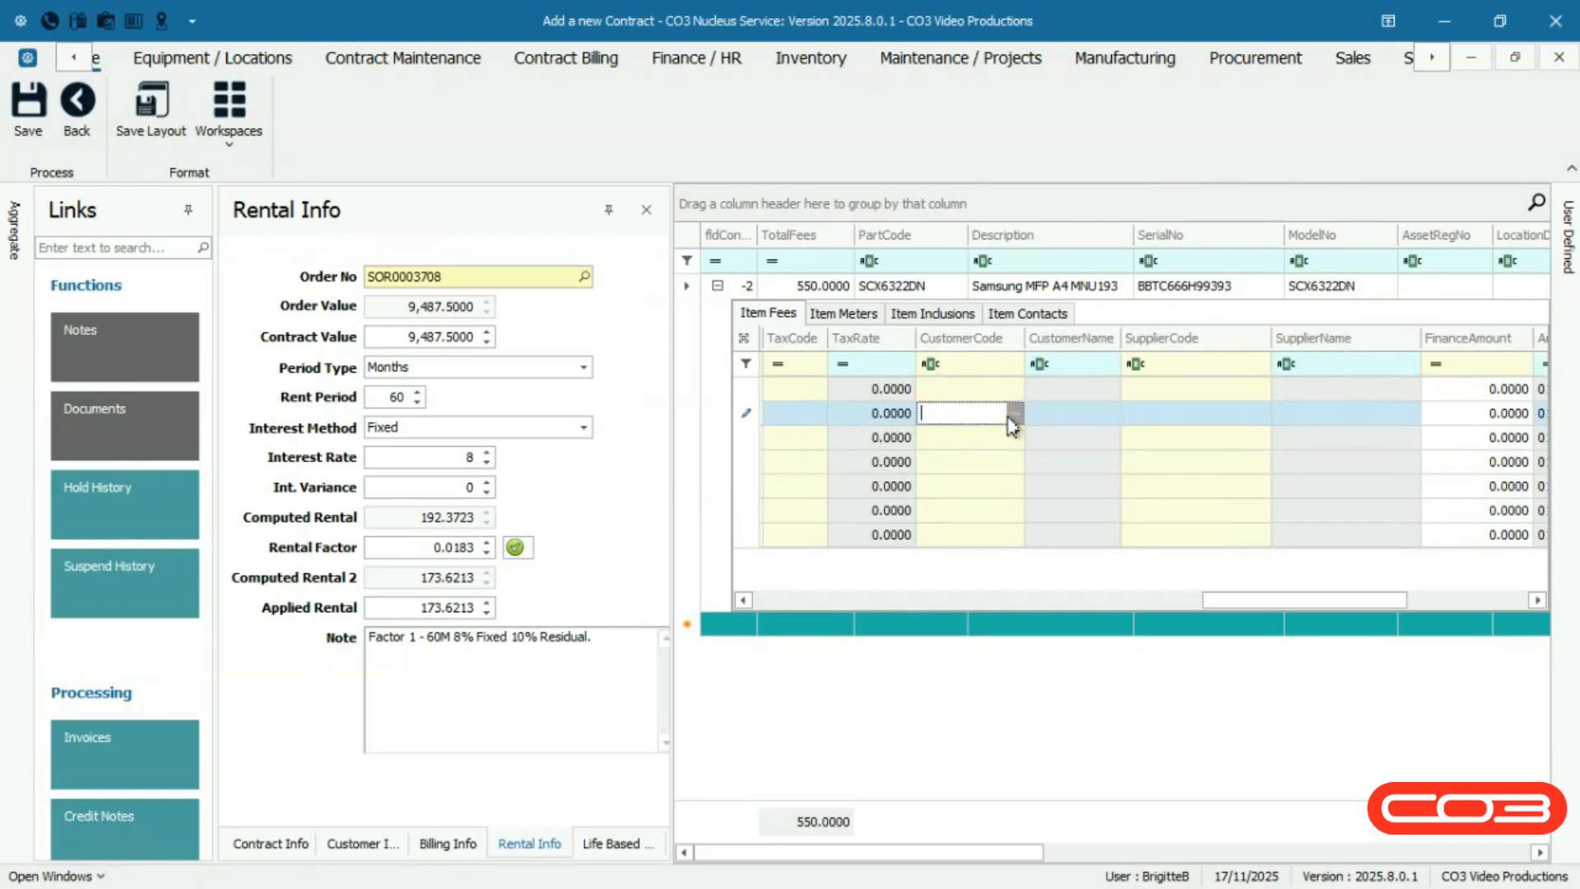
pyautogui.click(1015, 414)
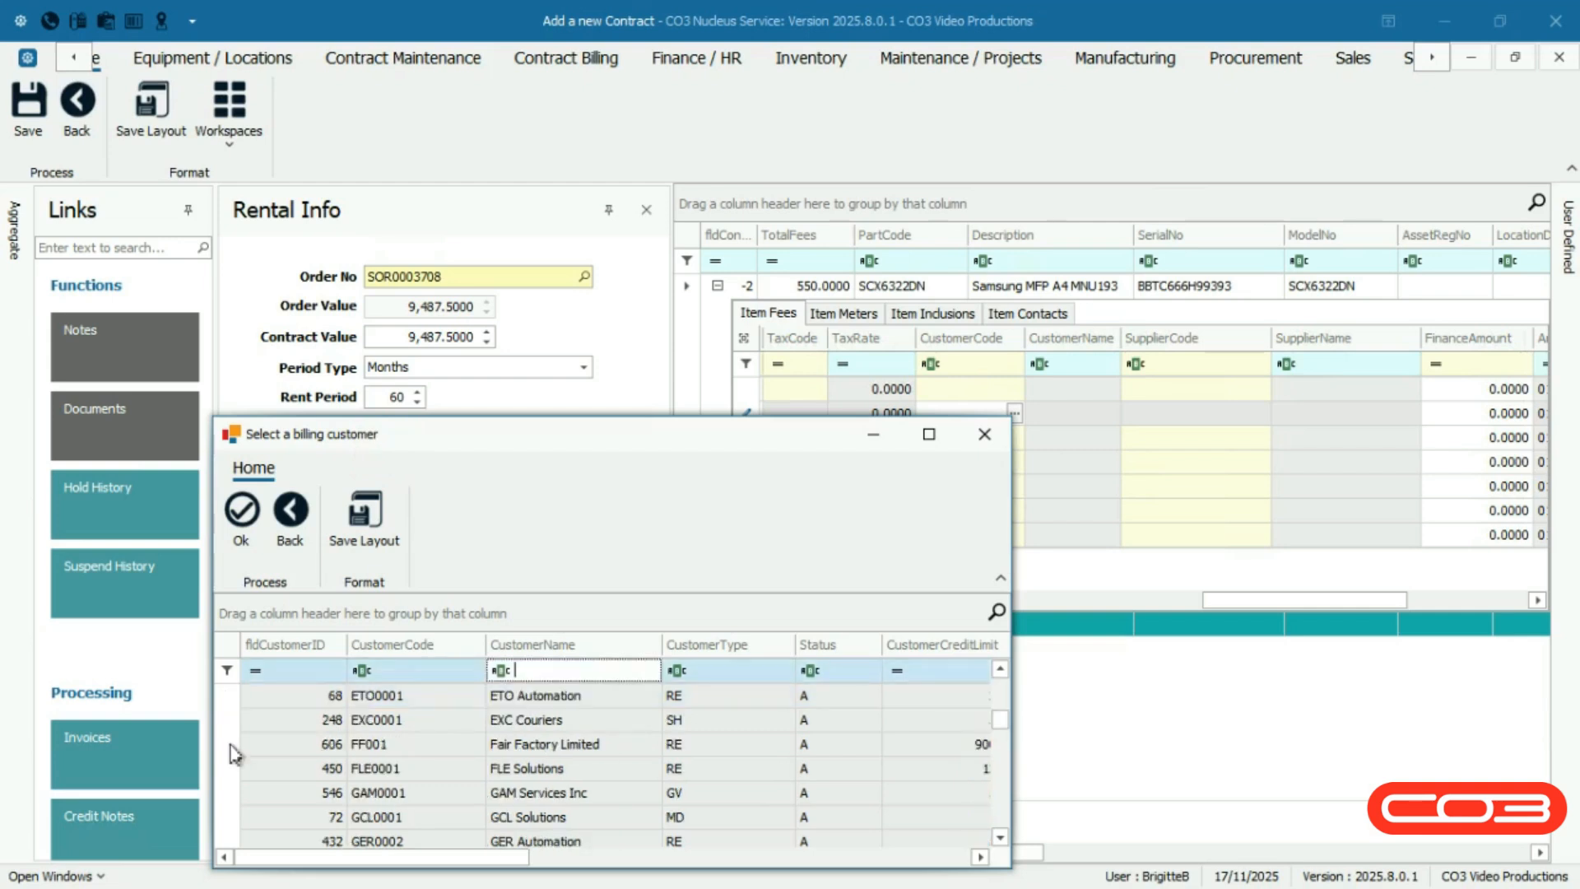
pyautogui.click(232, 746)
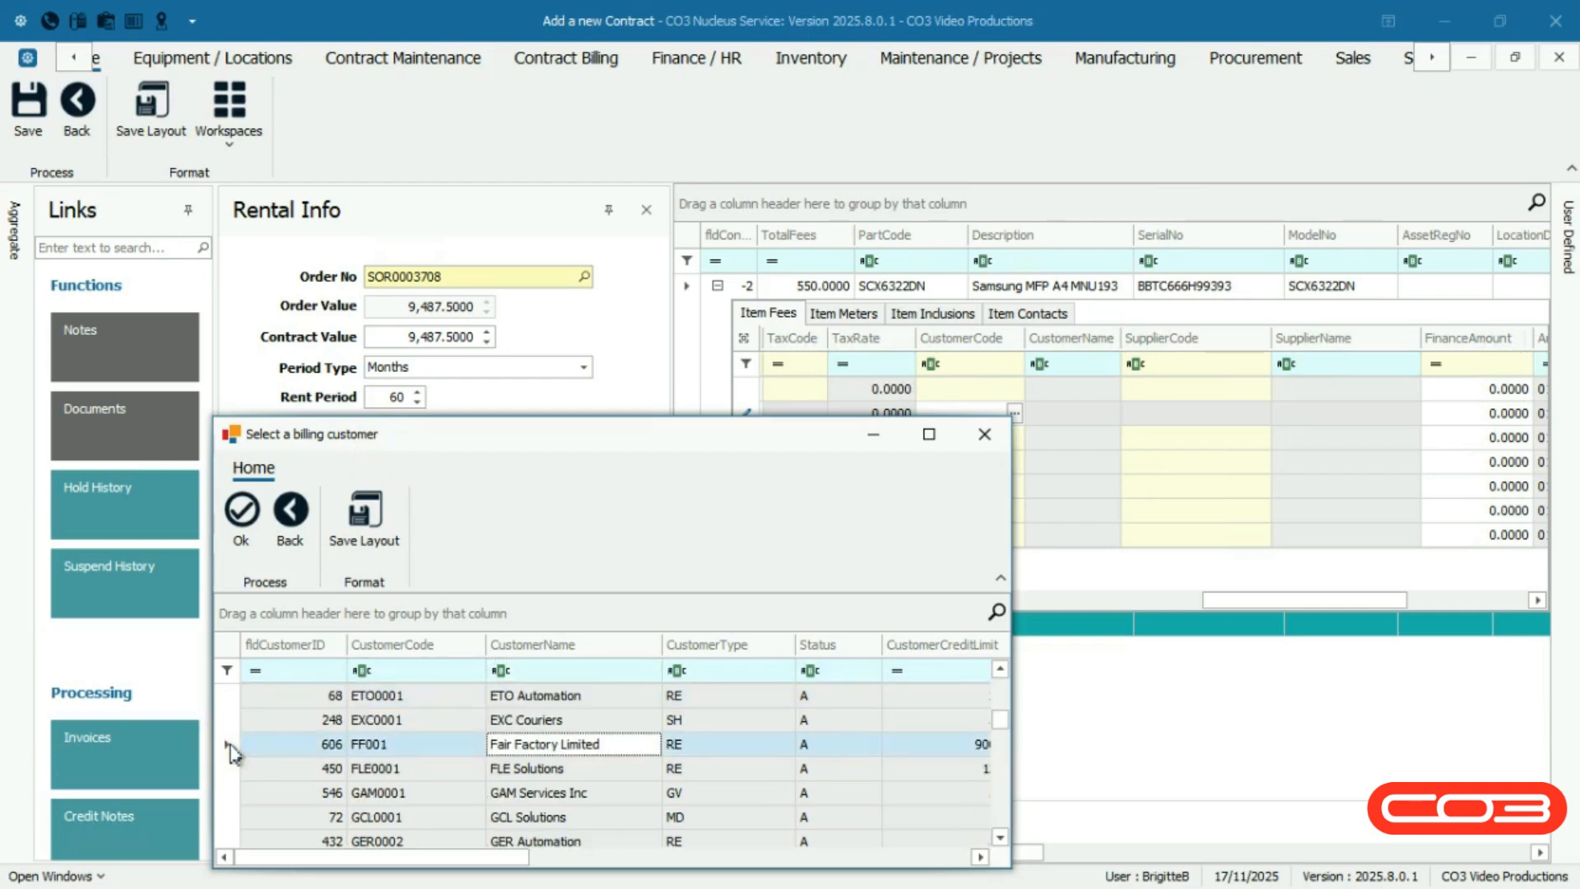
pyautogui.click(241, 563)
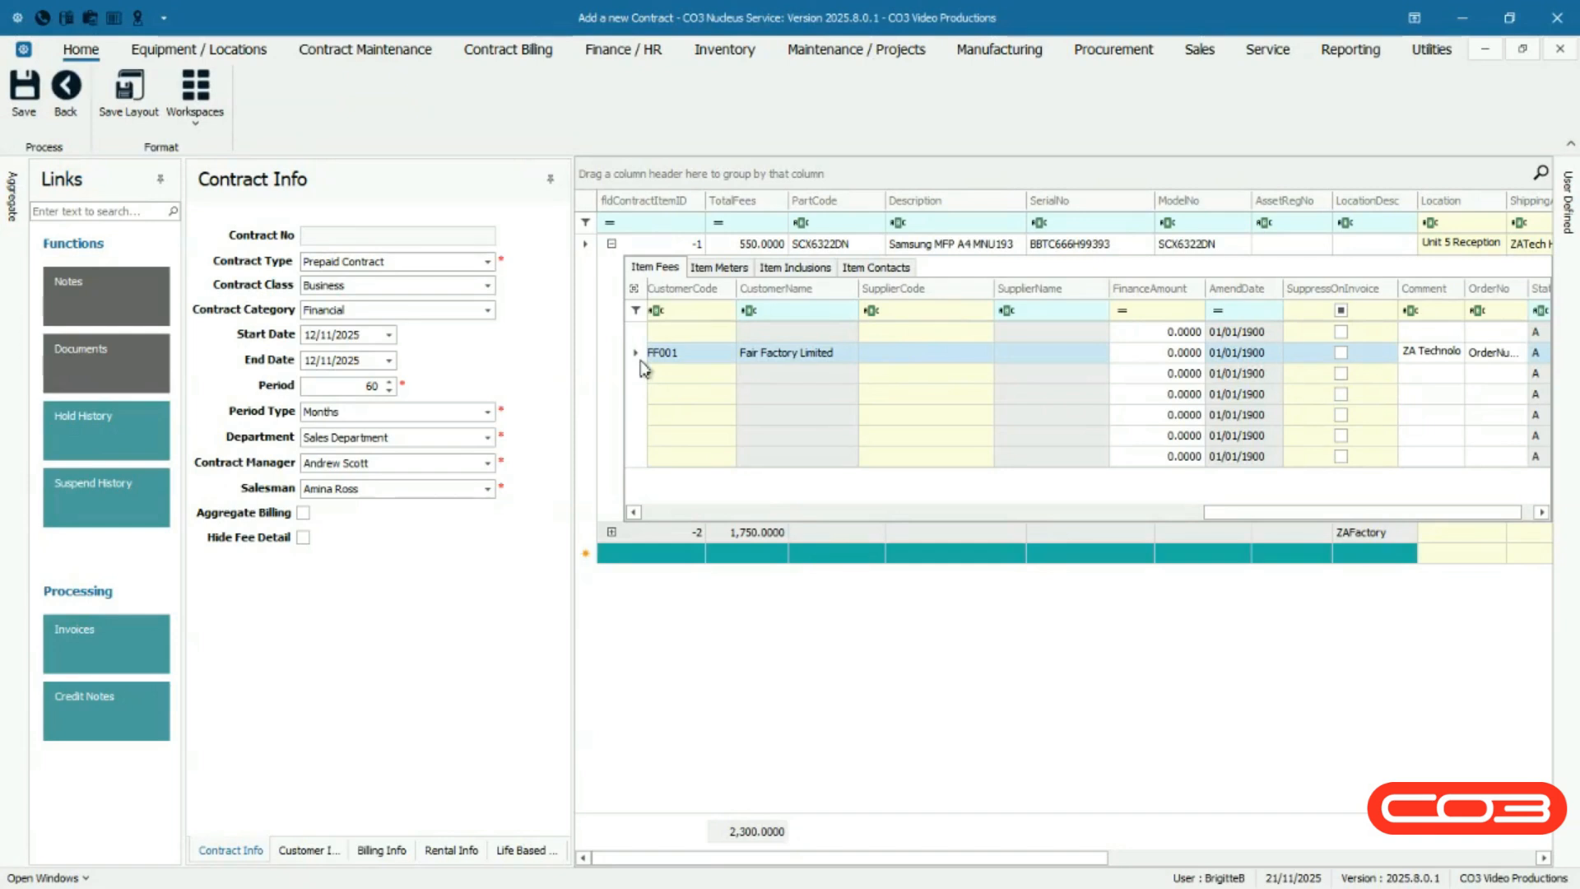
# Assign SUP Technologies (Pty) Ltd as the Monthly Rental fee's finance party and set the finance amount to 150
pyautogui.click(974, 354)
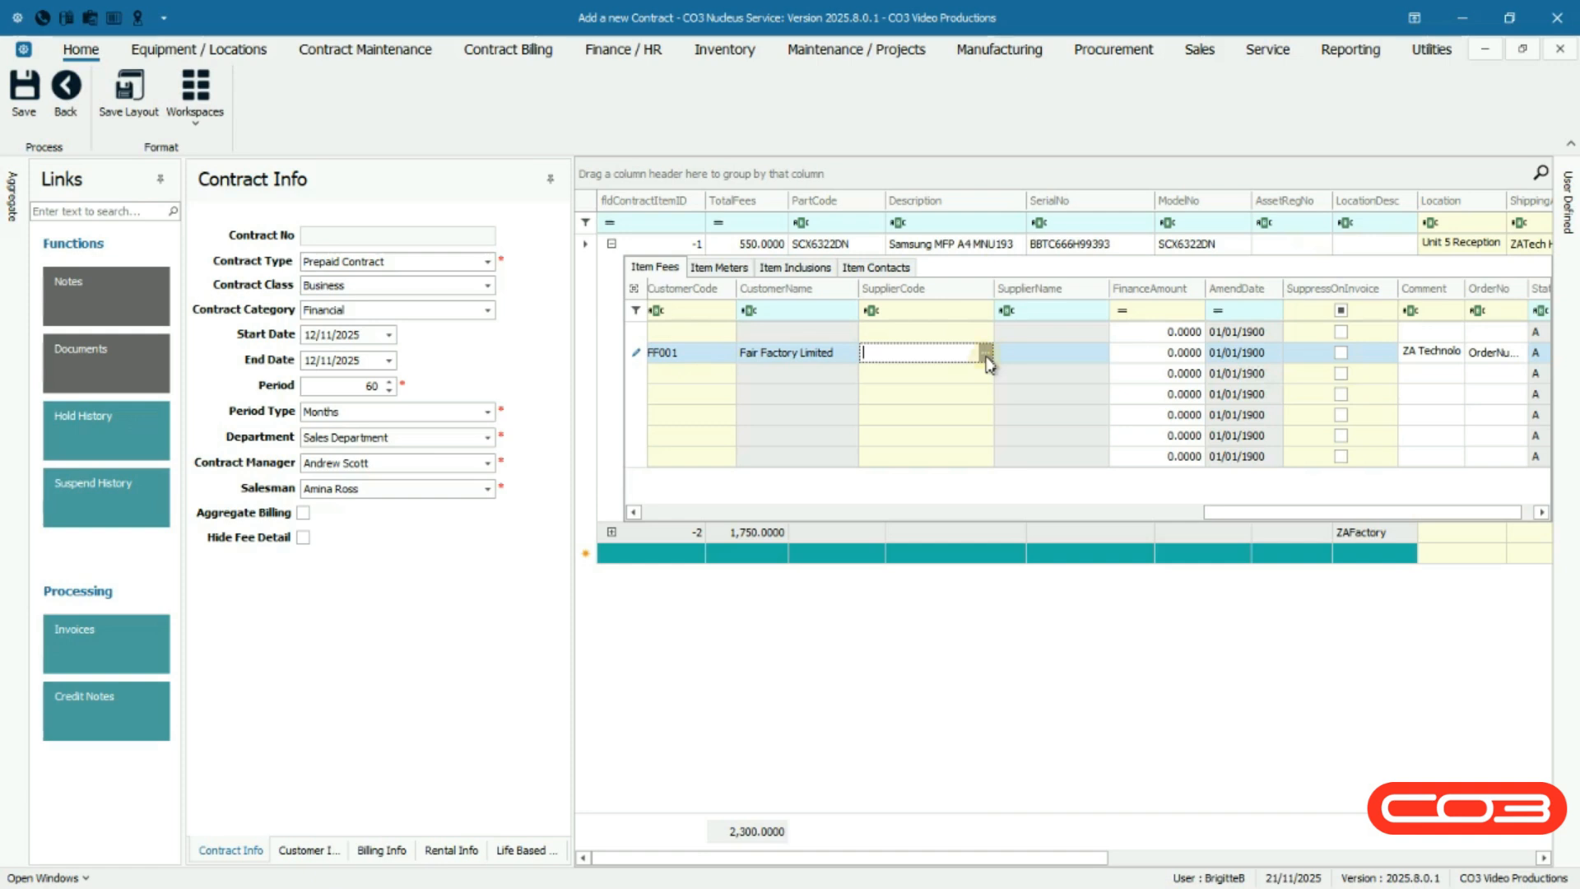
pyautogui.click(987, 354)
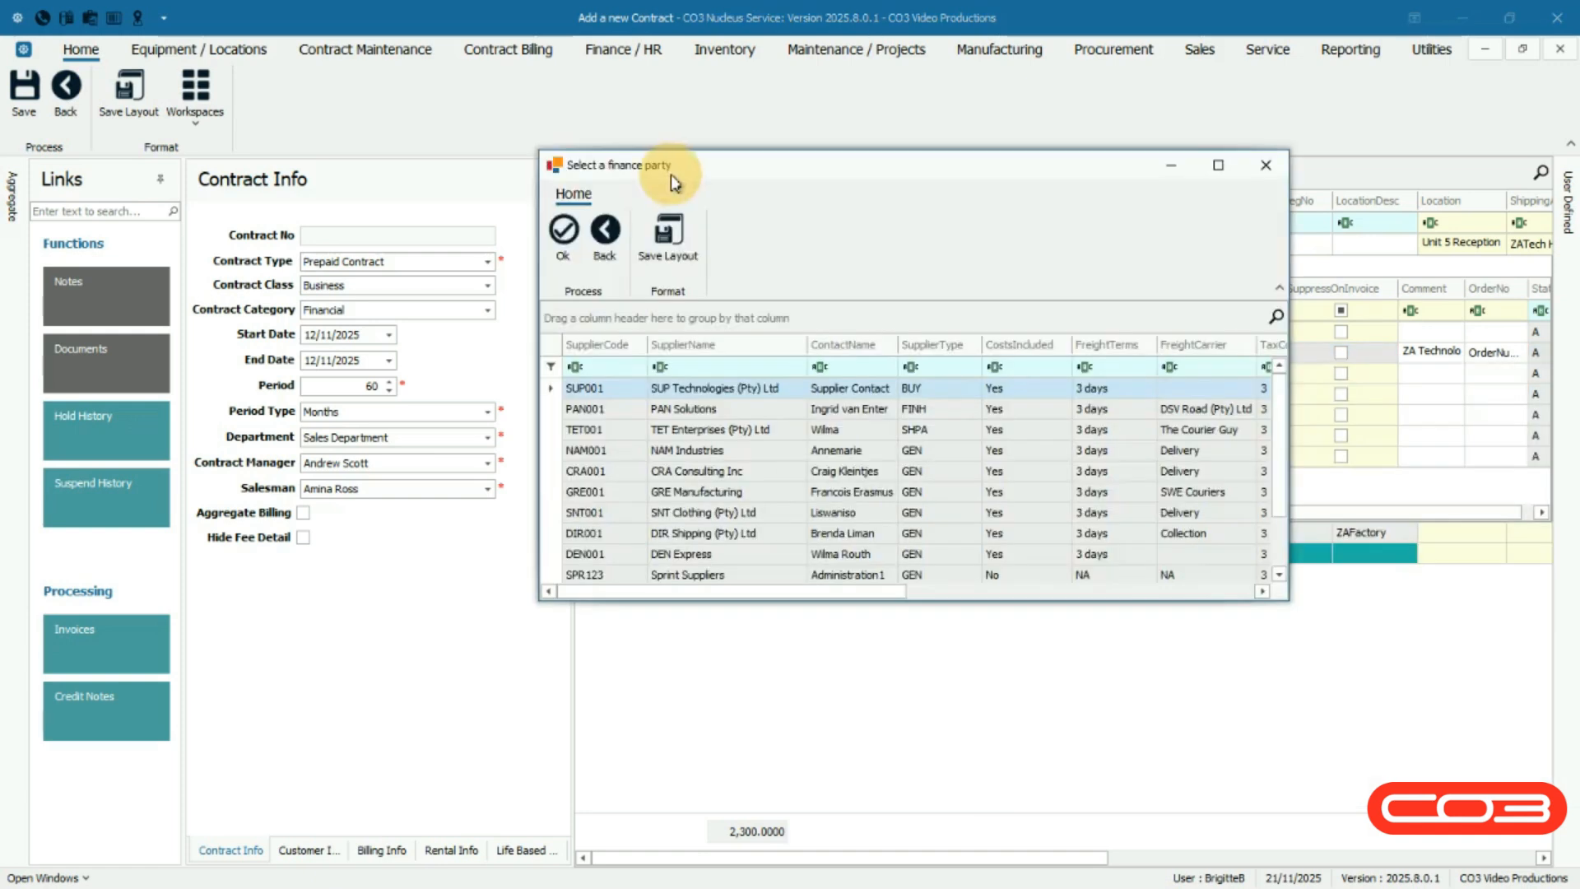
pyautogui.click(557, 270)
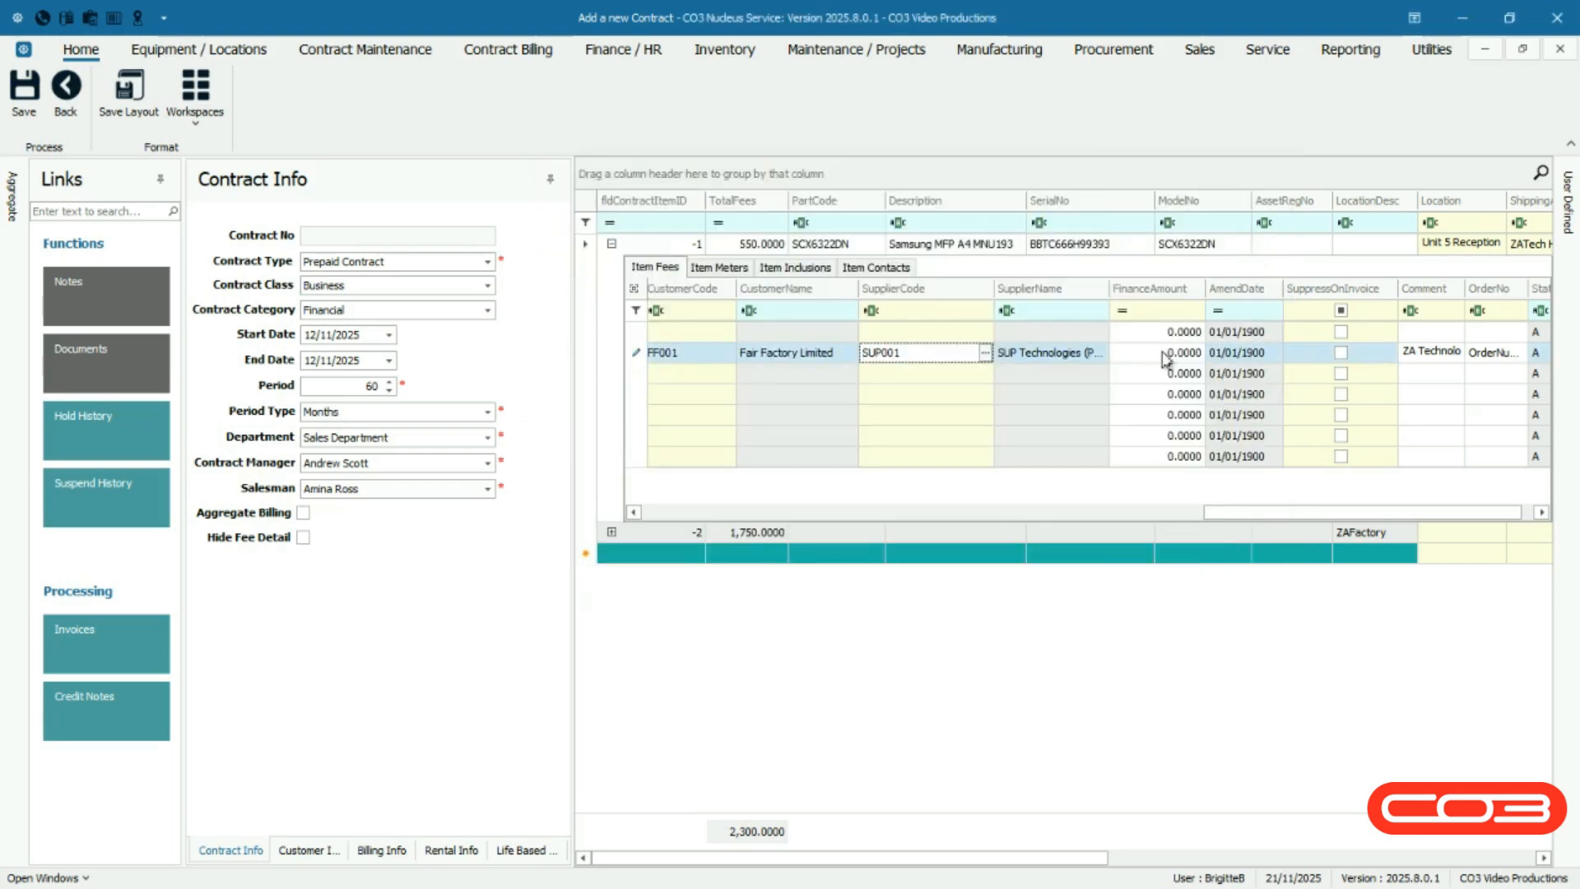
pyautogui.click(1165, 354)
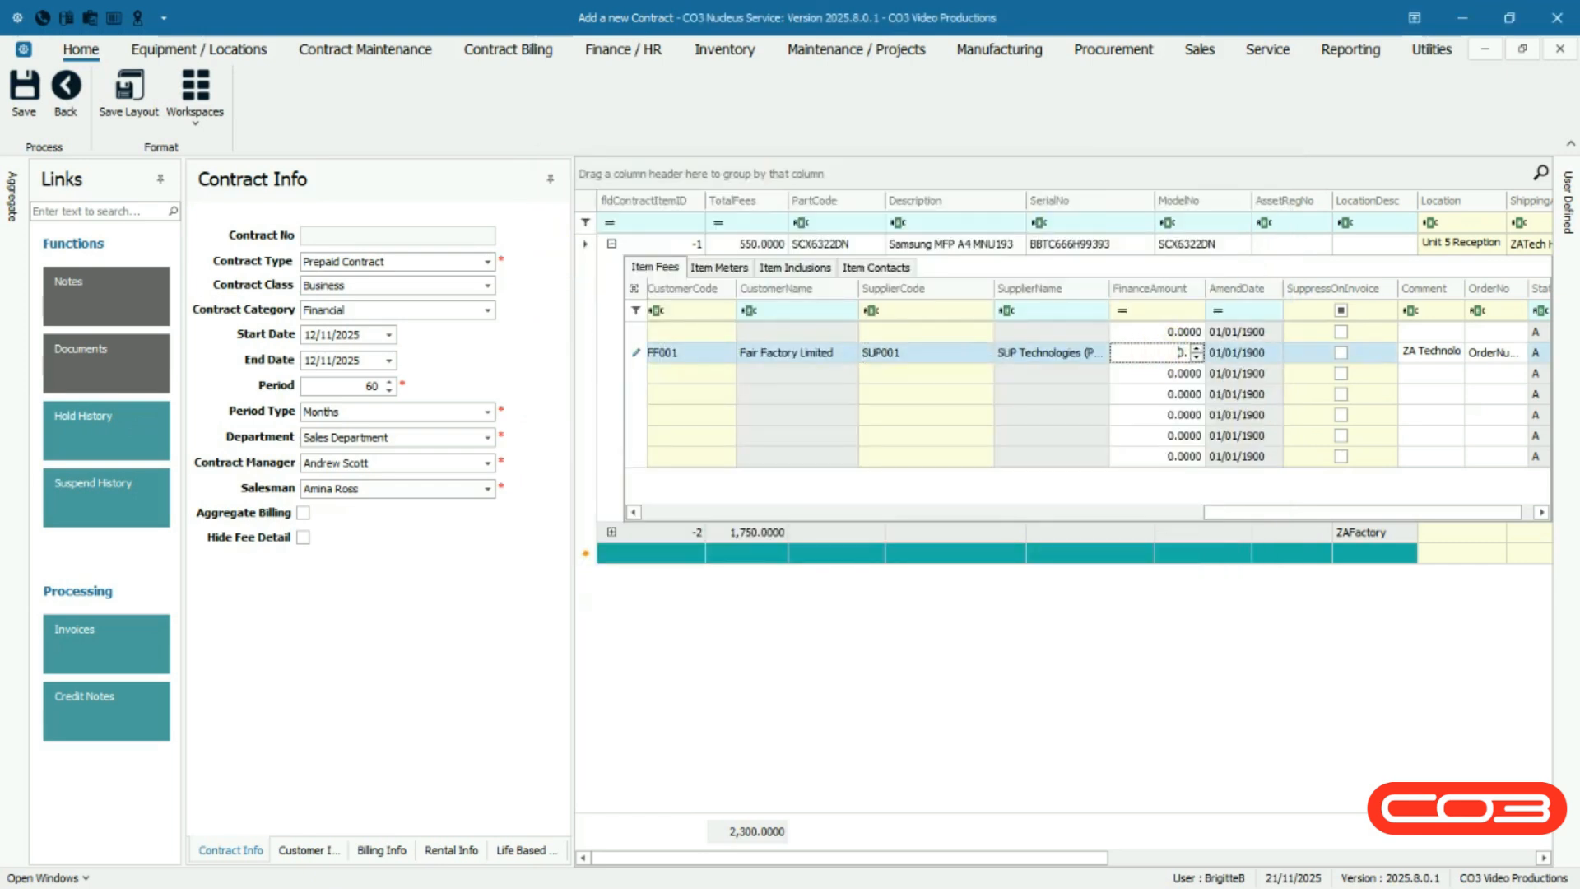
pyautogui.write('150.0000')
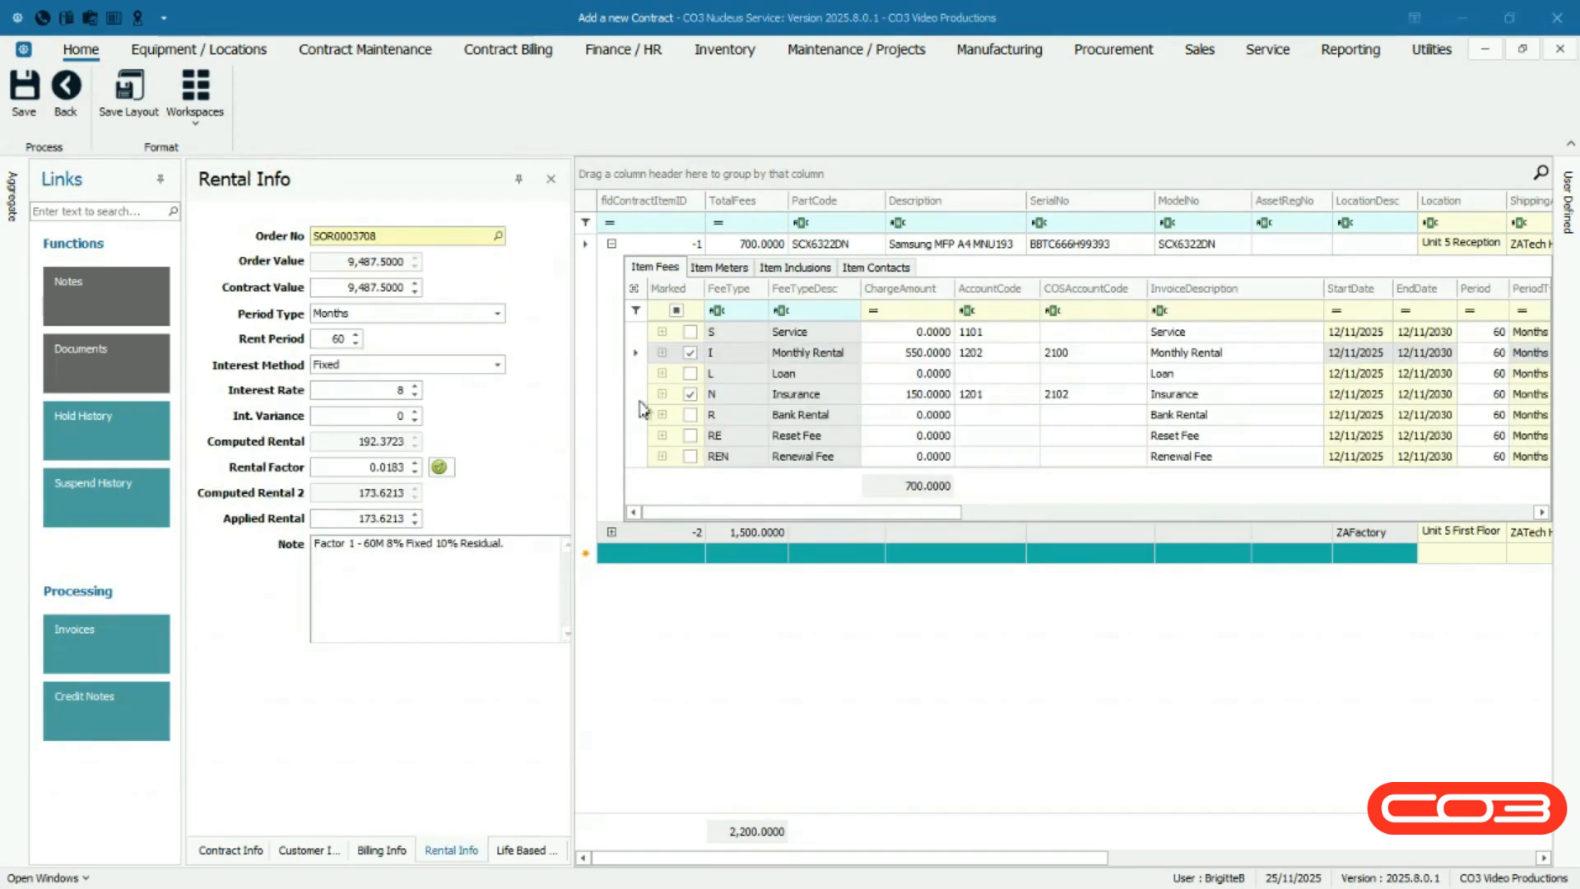
# Add the Administration (ADMN) craft inclusion to the Samsung machine item with a quantity of 60
pyautogui.click(640, 399)
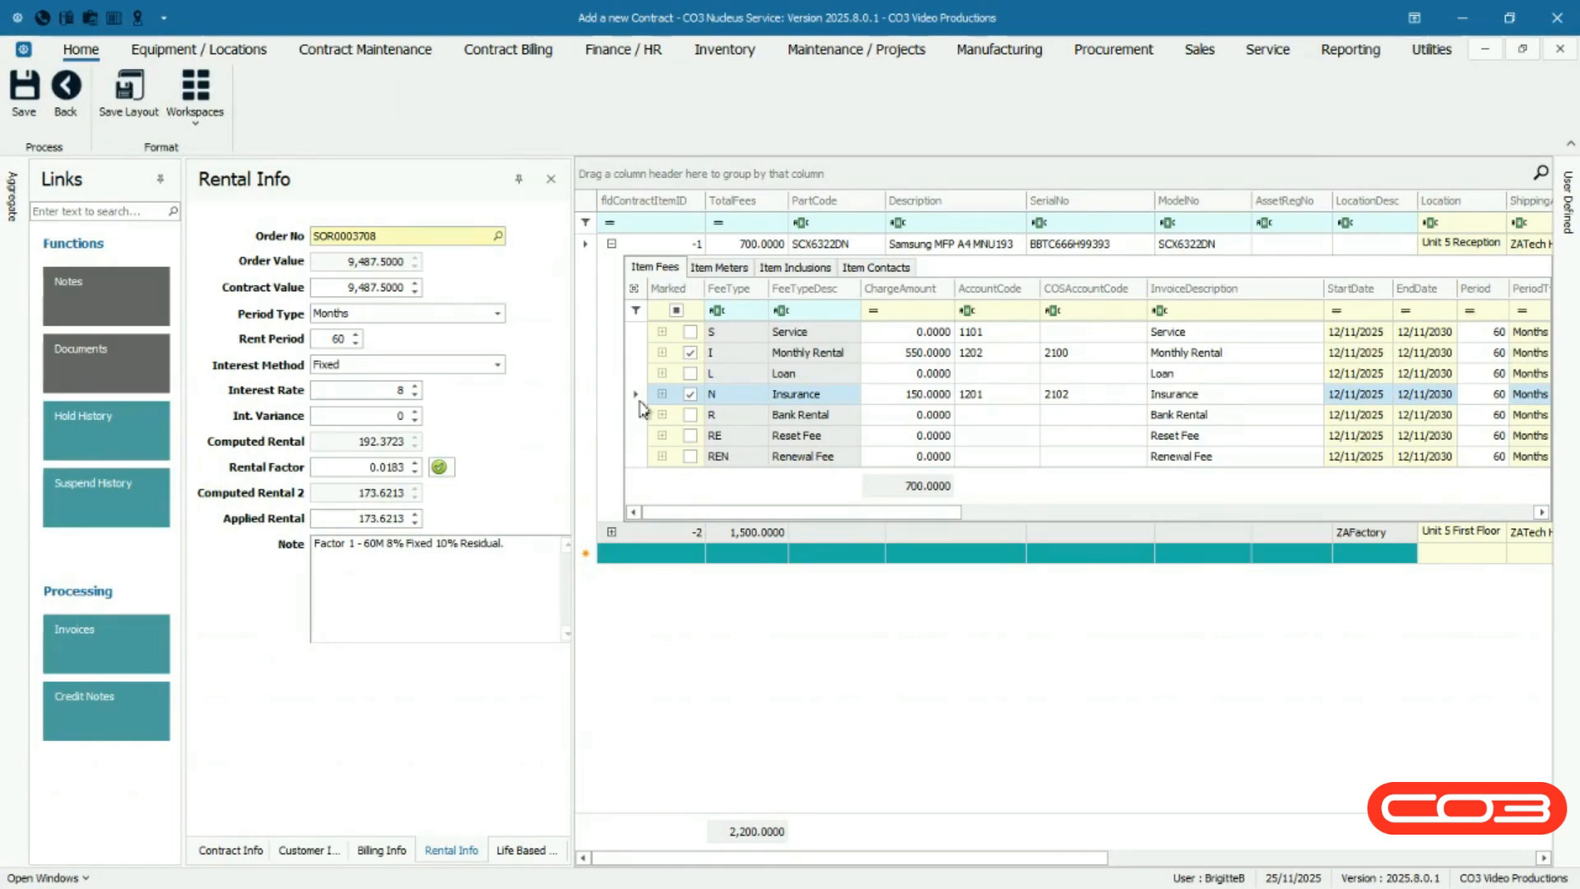
pyautogui.click(795, 268)
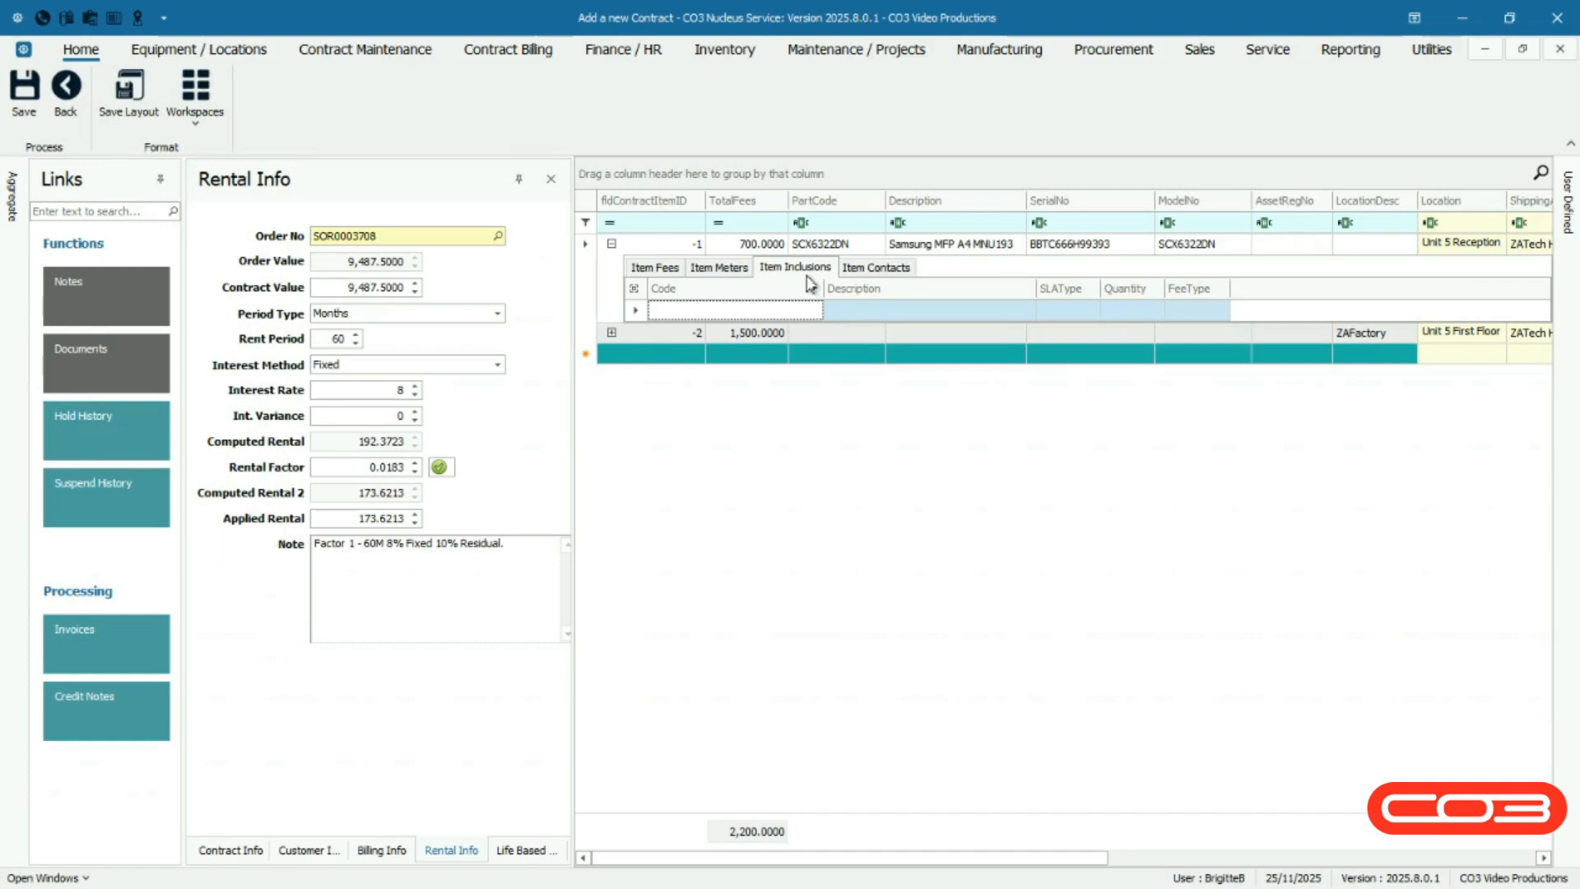
pyautogui.rightClick(680, 313)
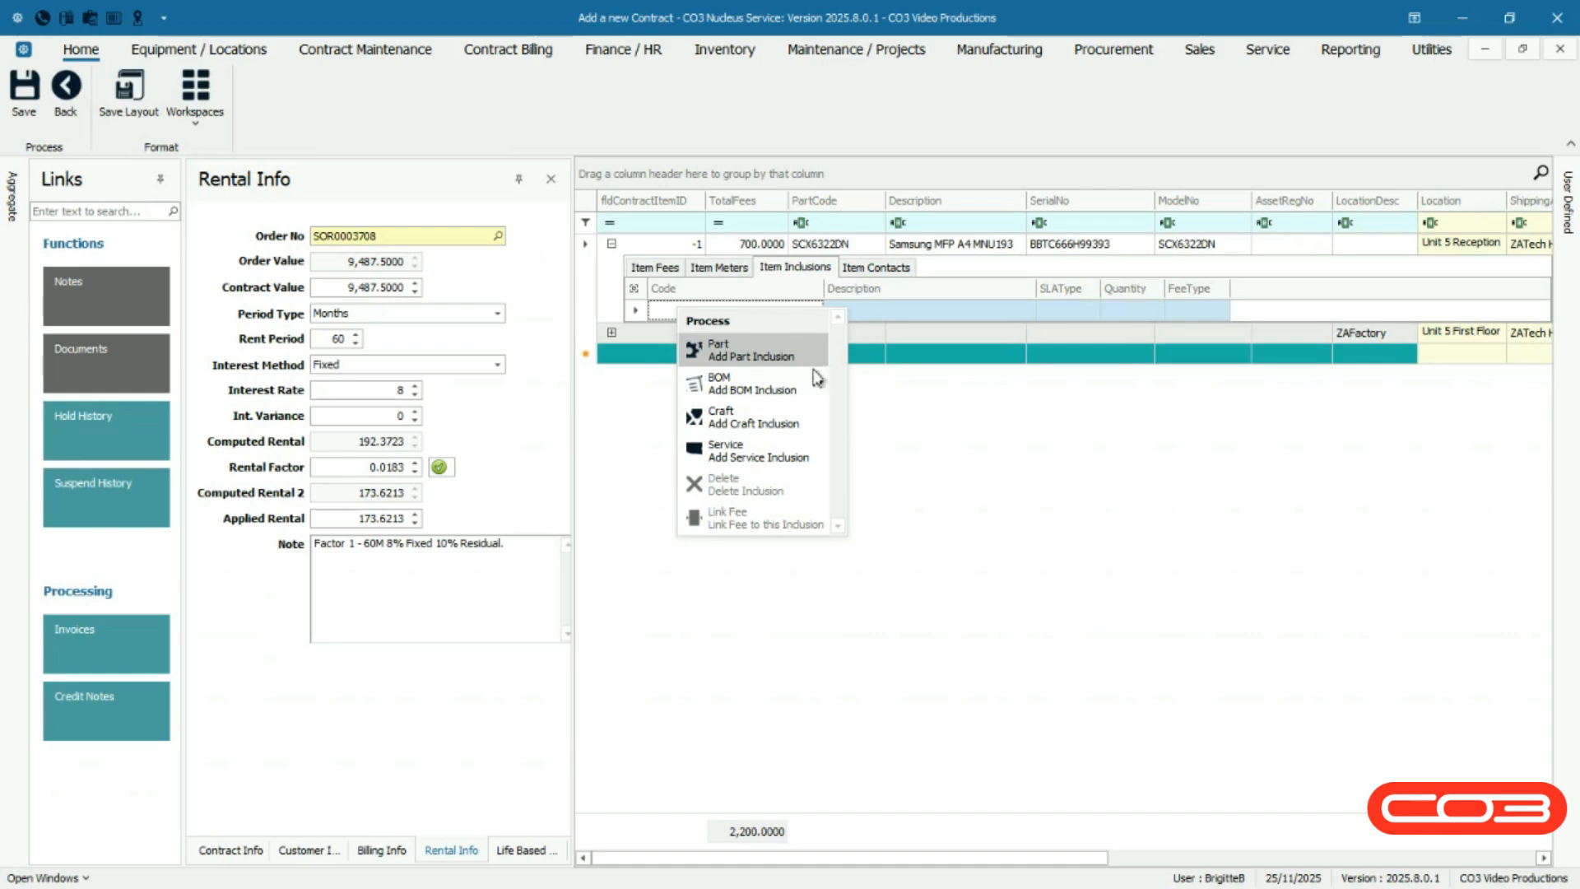
pyautogui.click(813, 426)
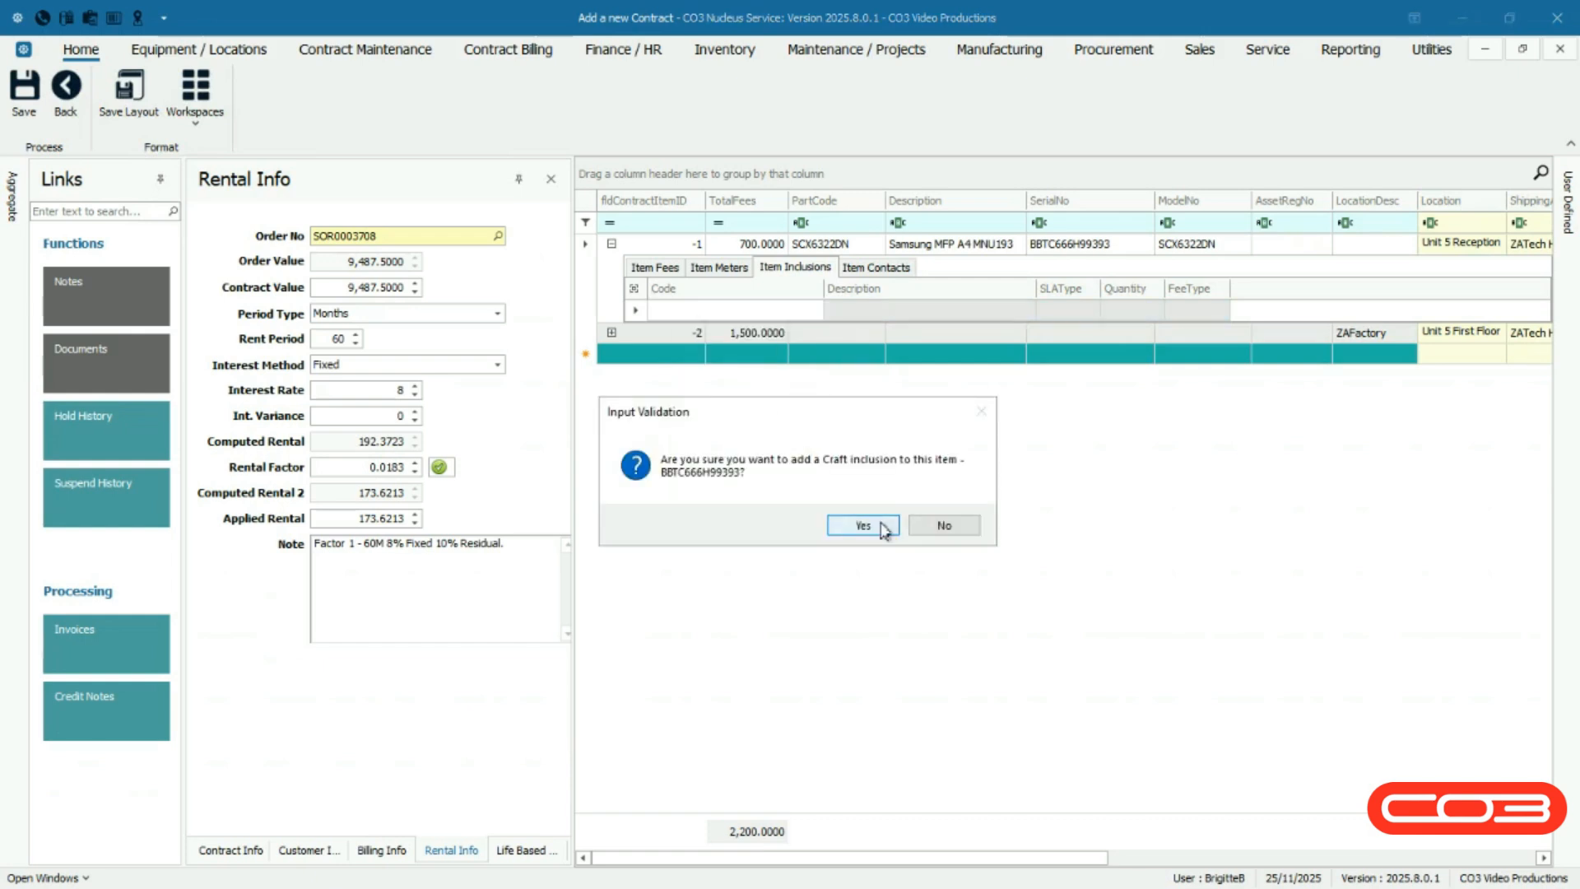
pyautogui.click(863, 525)
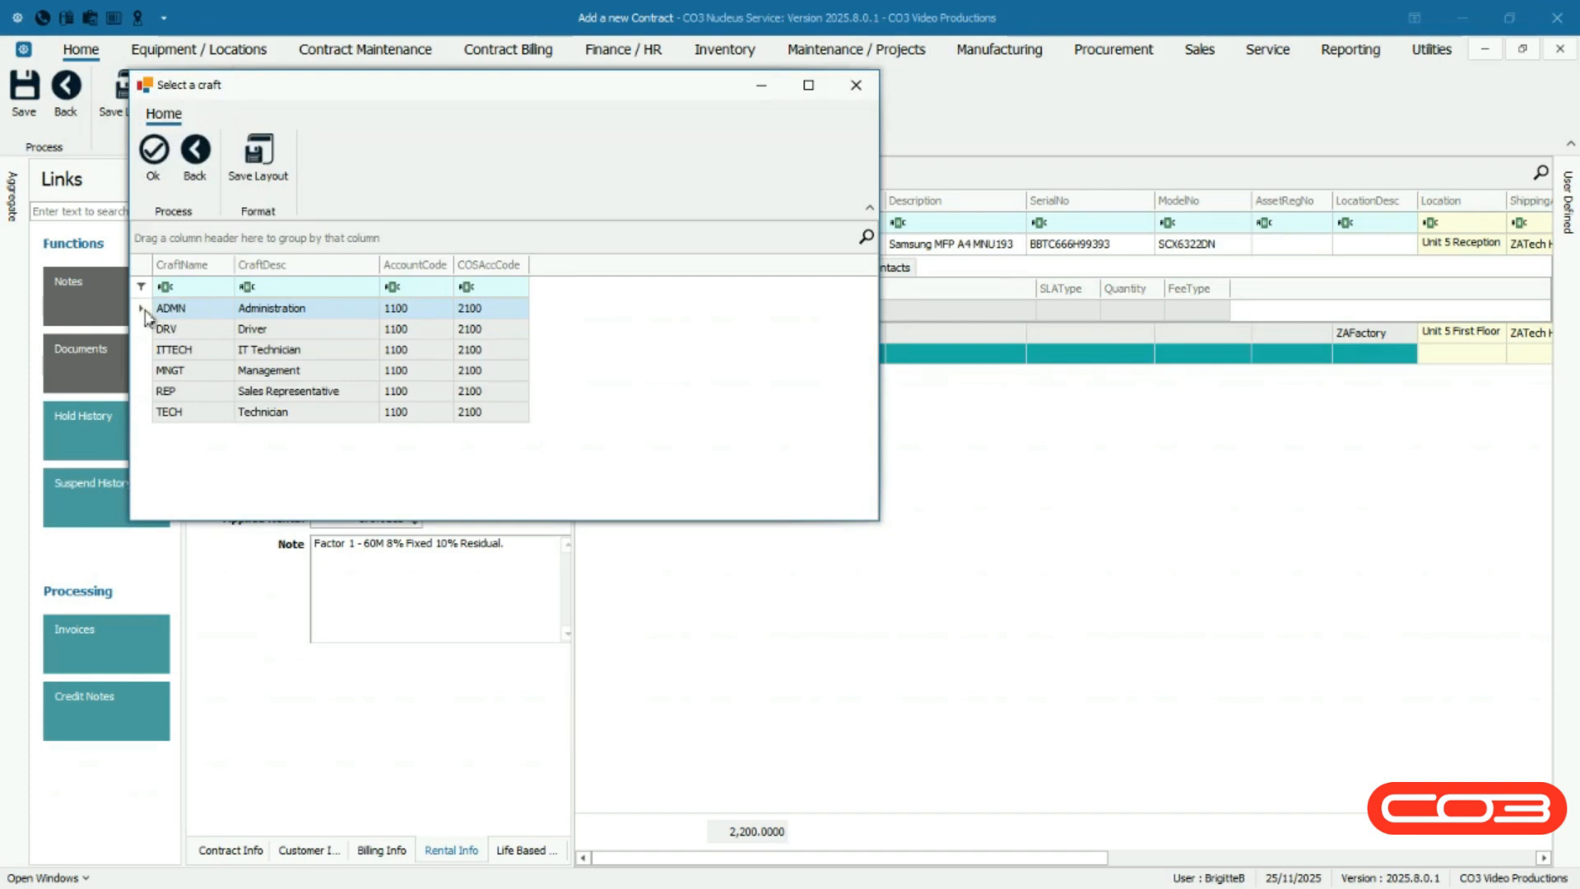
pyautogui.click(151, 188)
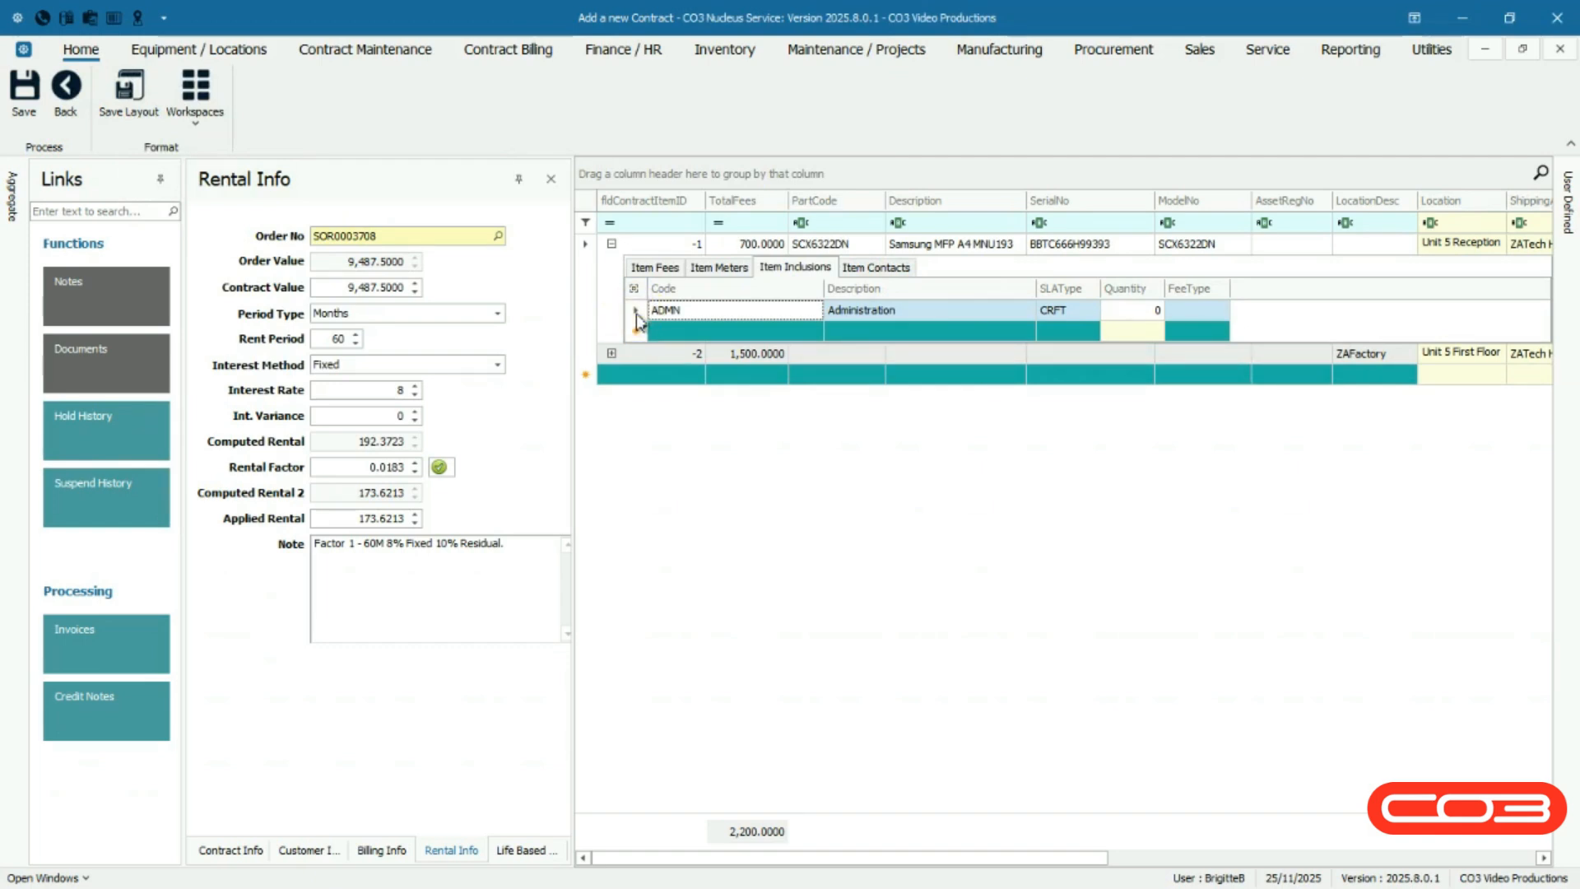
pyautogui.click(1144, 310)
pyautogui.click(1156, 307)
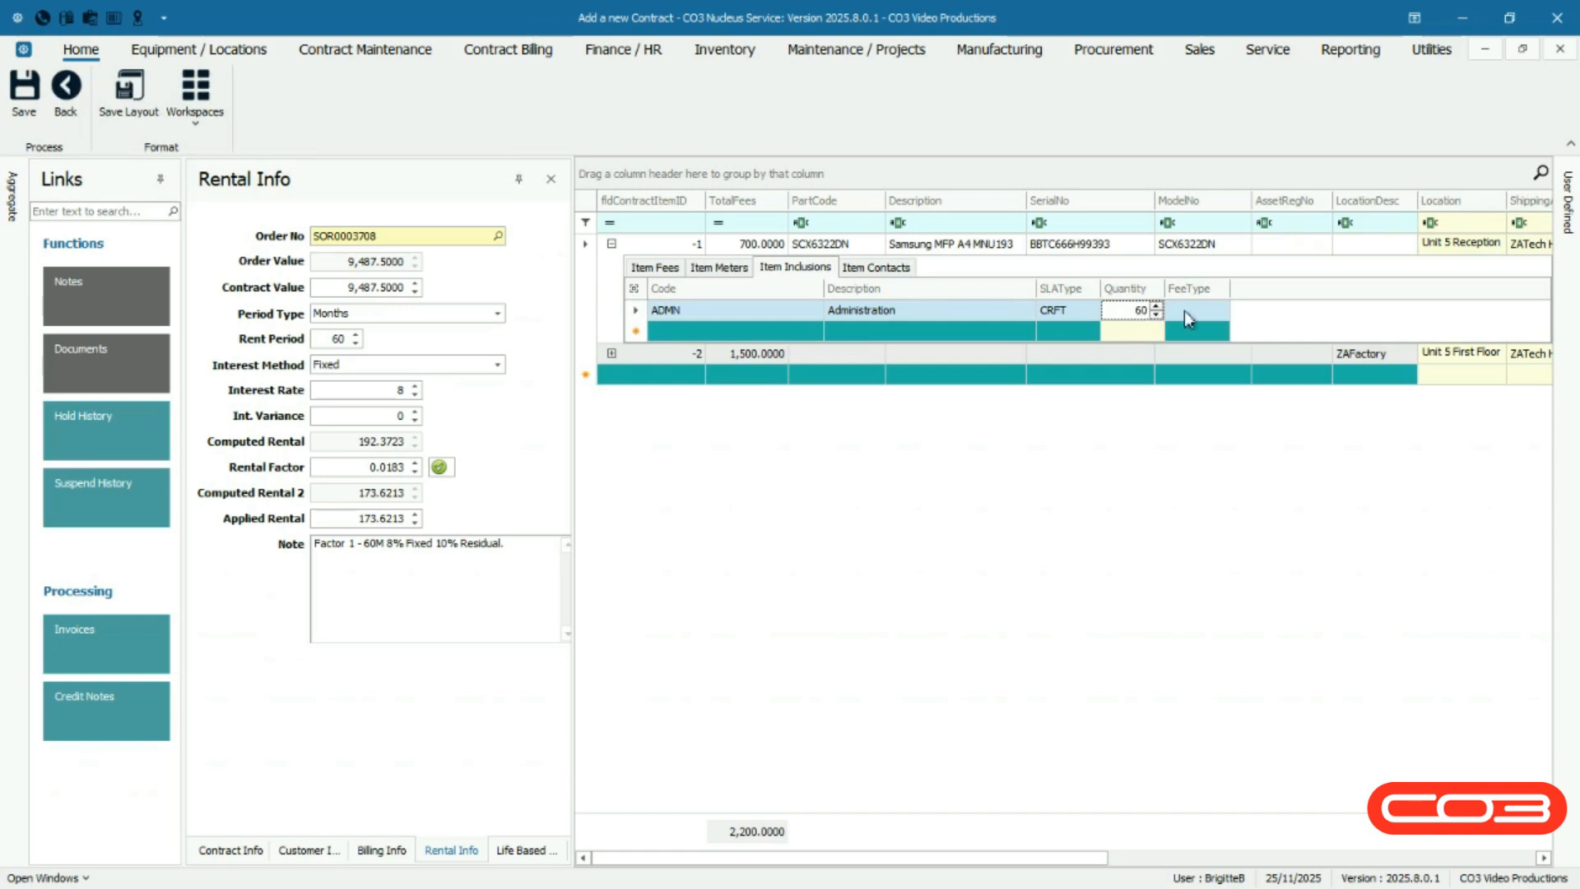
# Link the Monthly Rental fee to the Administration inclusion
pyautogui.click(1184, 309)
pyautogui.rightClick(1169, 313)
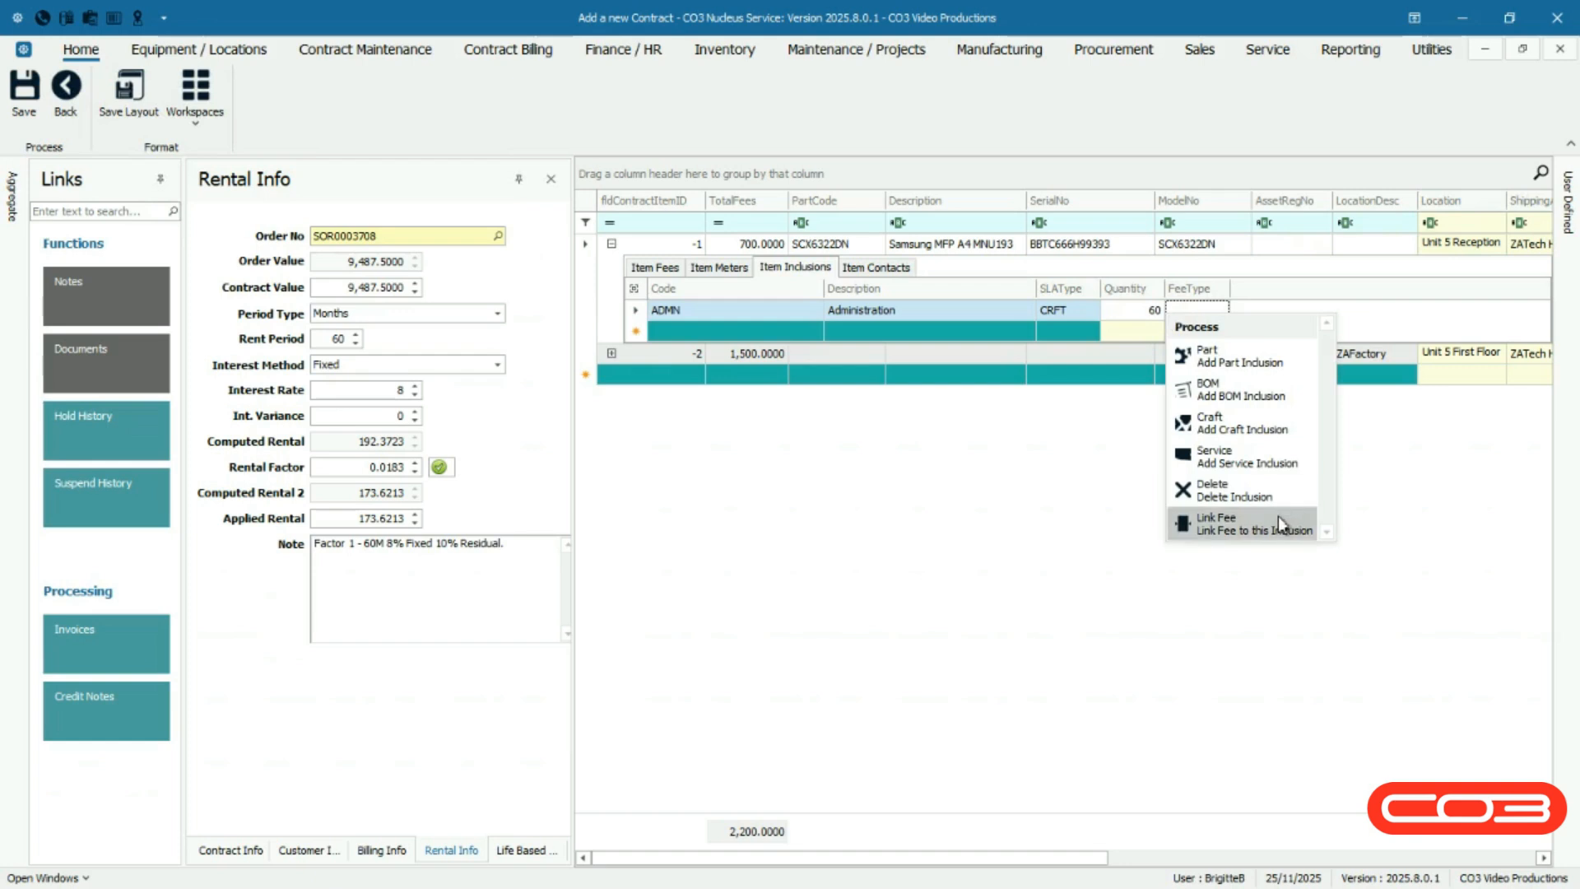
pyautogui.click(1279, 518)
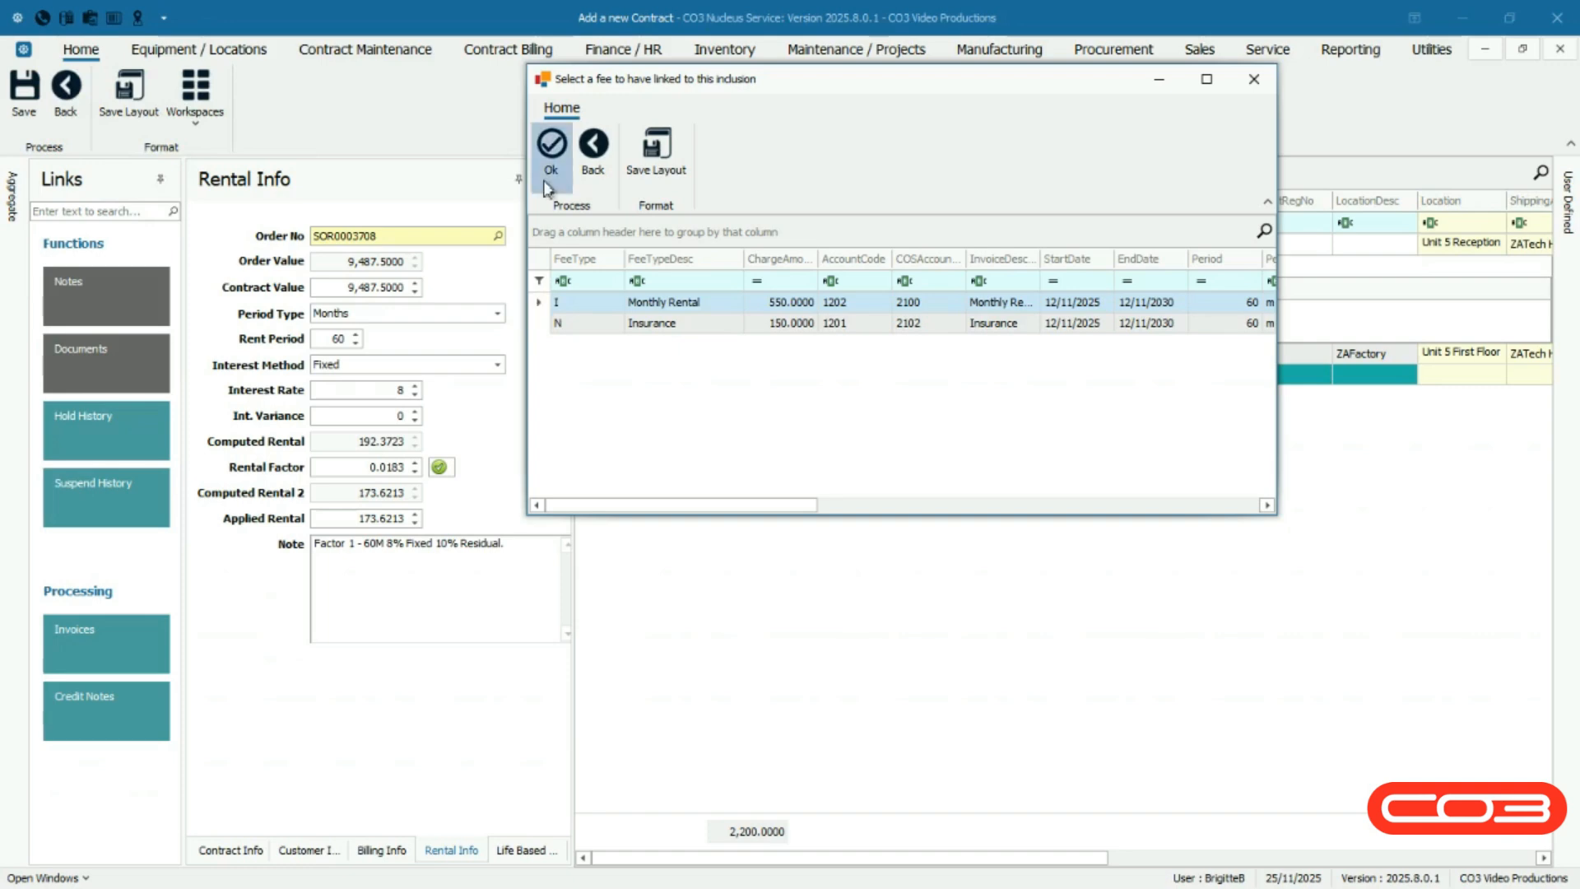
pyautogui.click(549, 183)
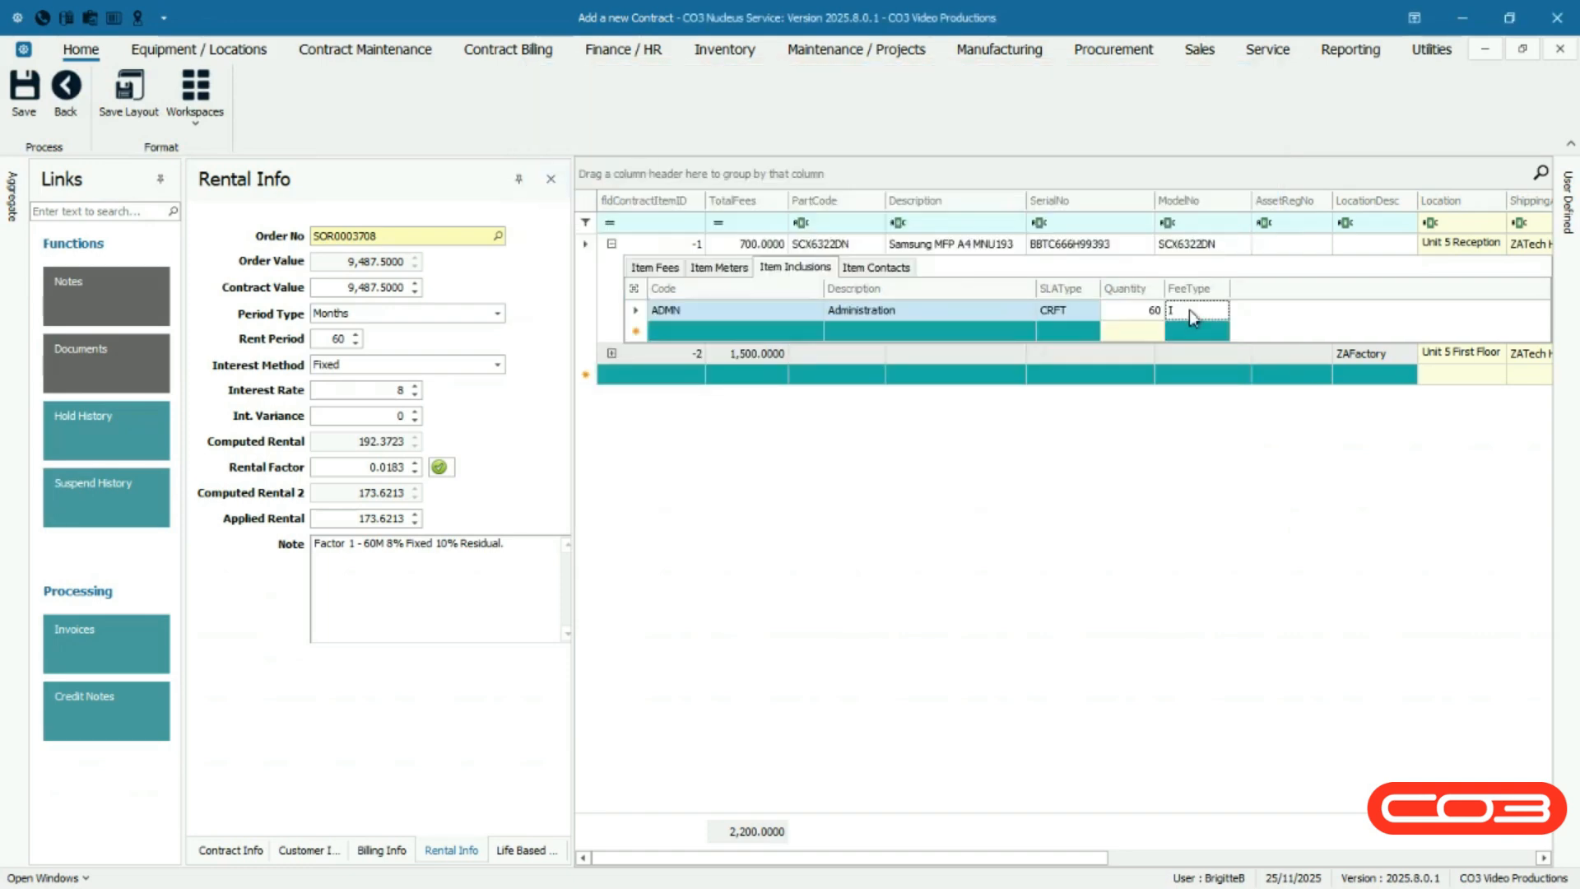
pyautogui.click(1192, 311)
# Examine the inclusions linked to the Monthly Rental fee in the item's fees
pyautogui.click(654, 267)
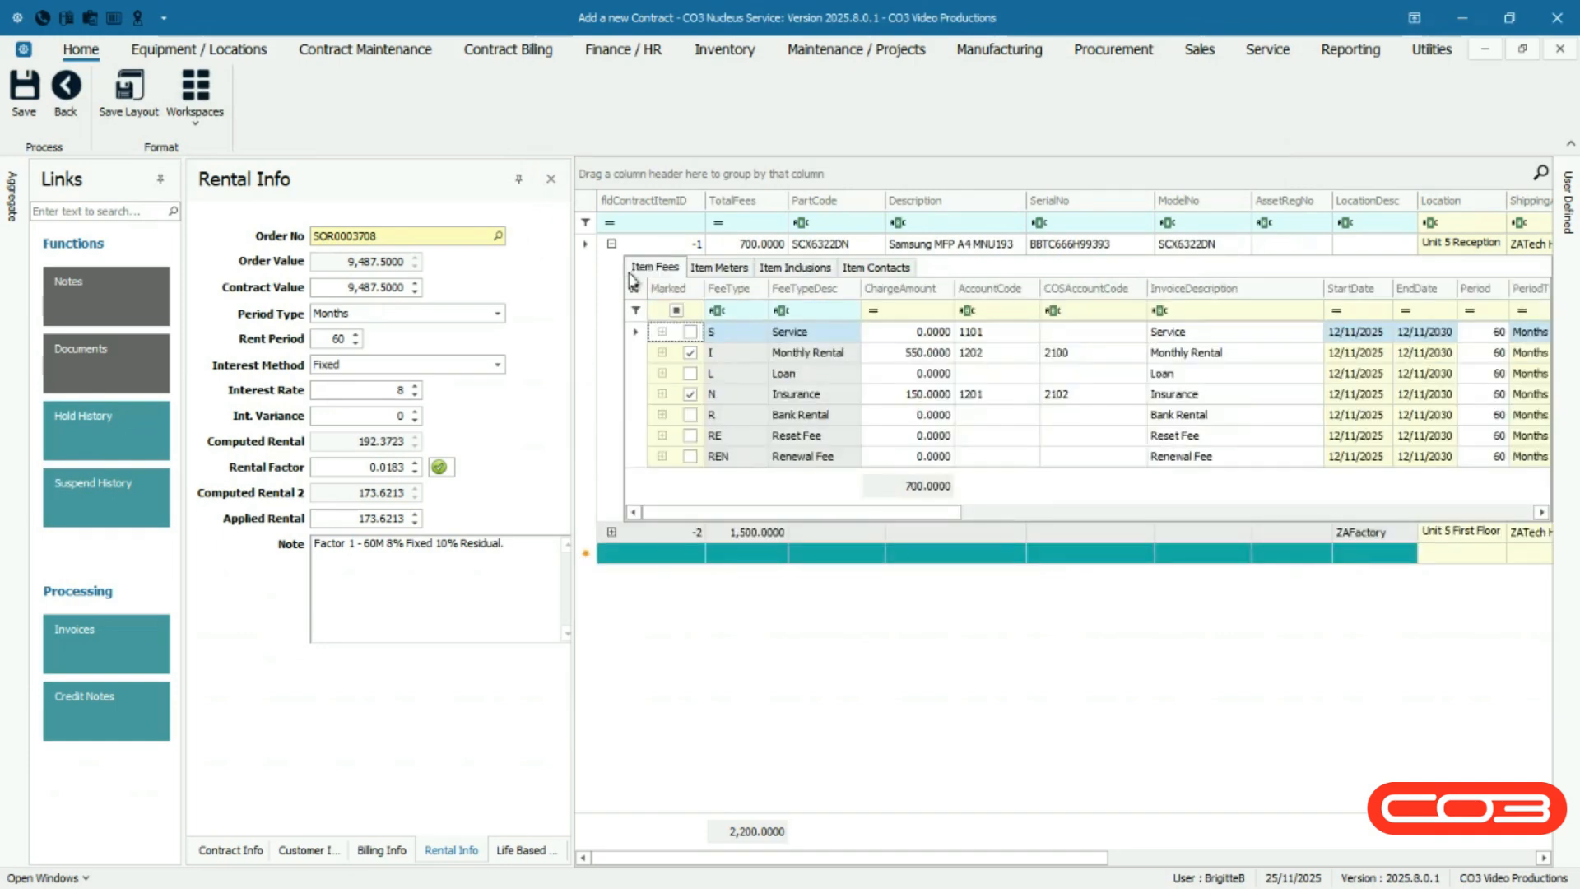
pyautogui.click(663, 355)
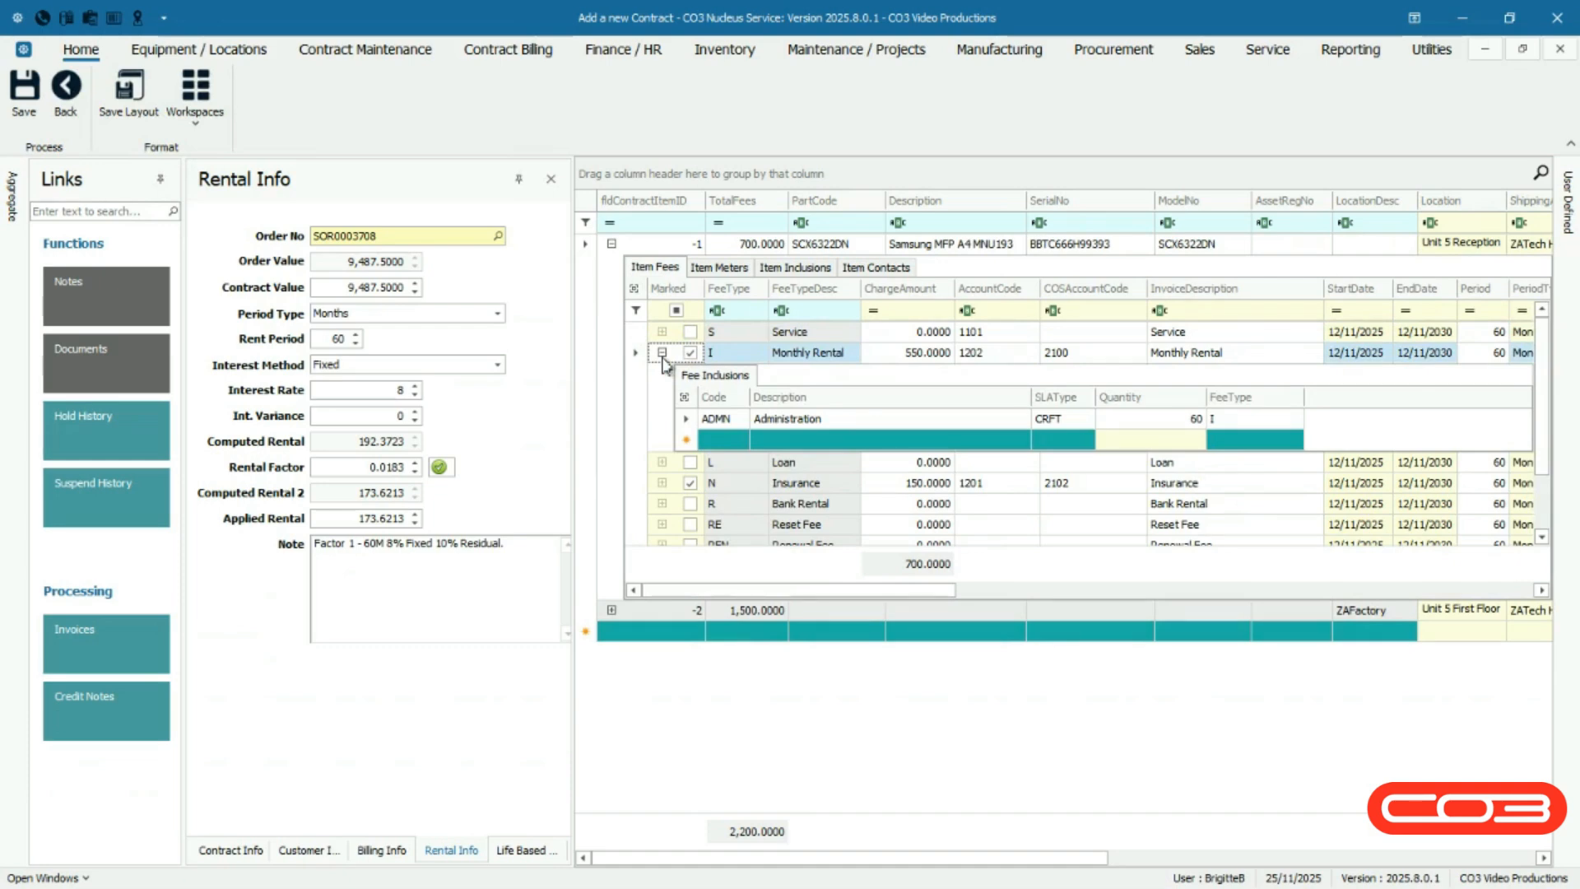
pyautogui.click(686, 421)
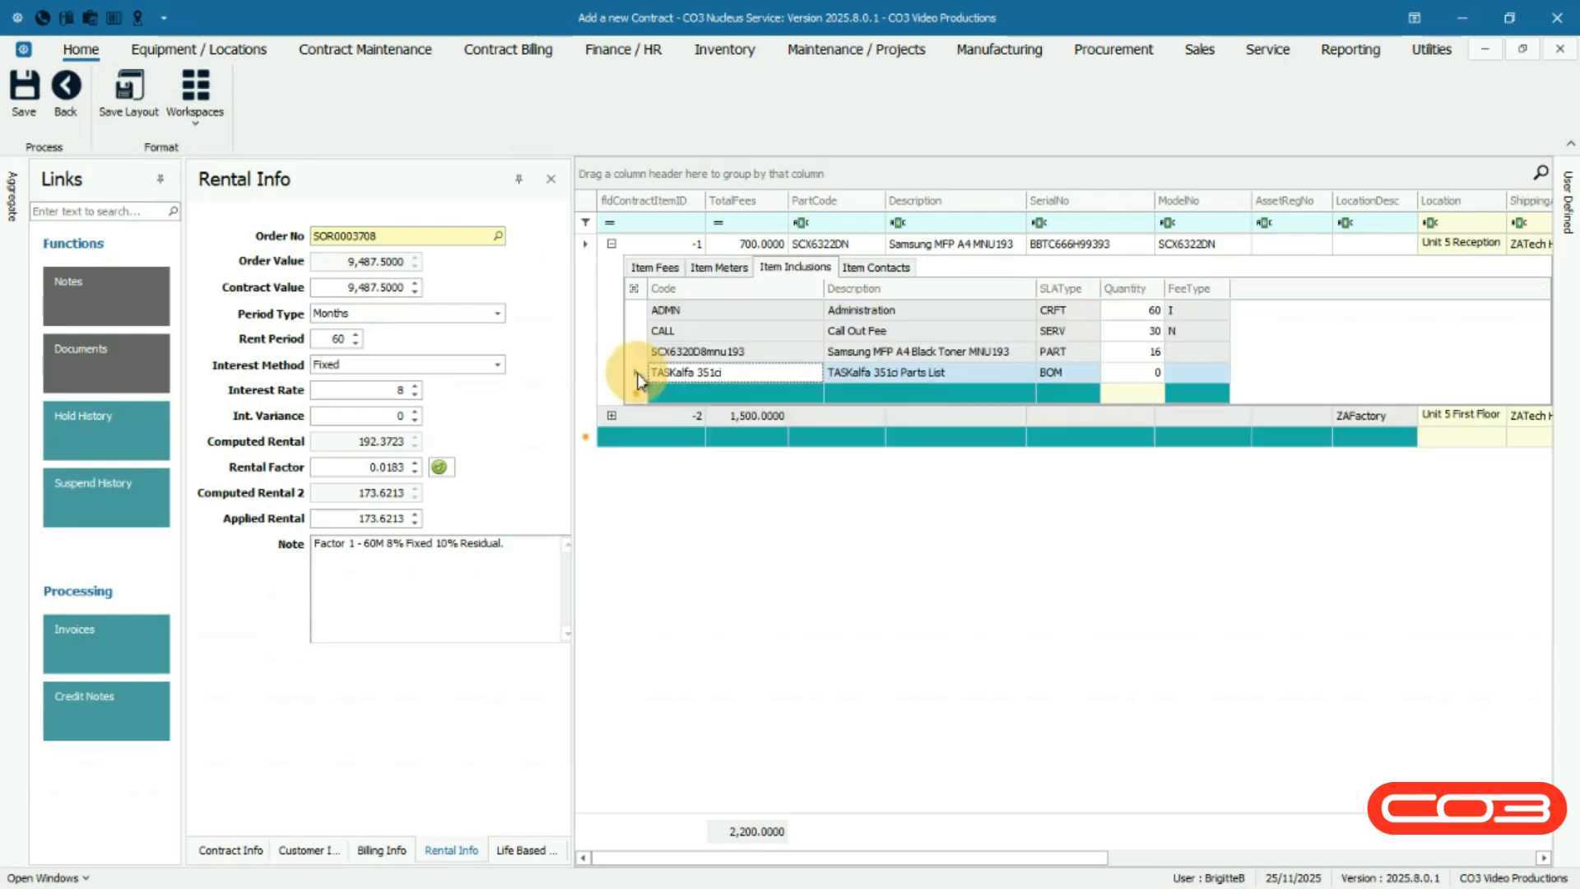
# Delete the TASKalfa 351ci parts list inclusion from the machine item
pyautogui.click(661, 377)
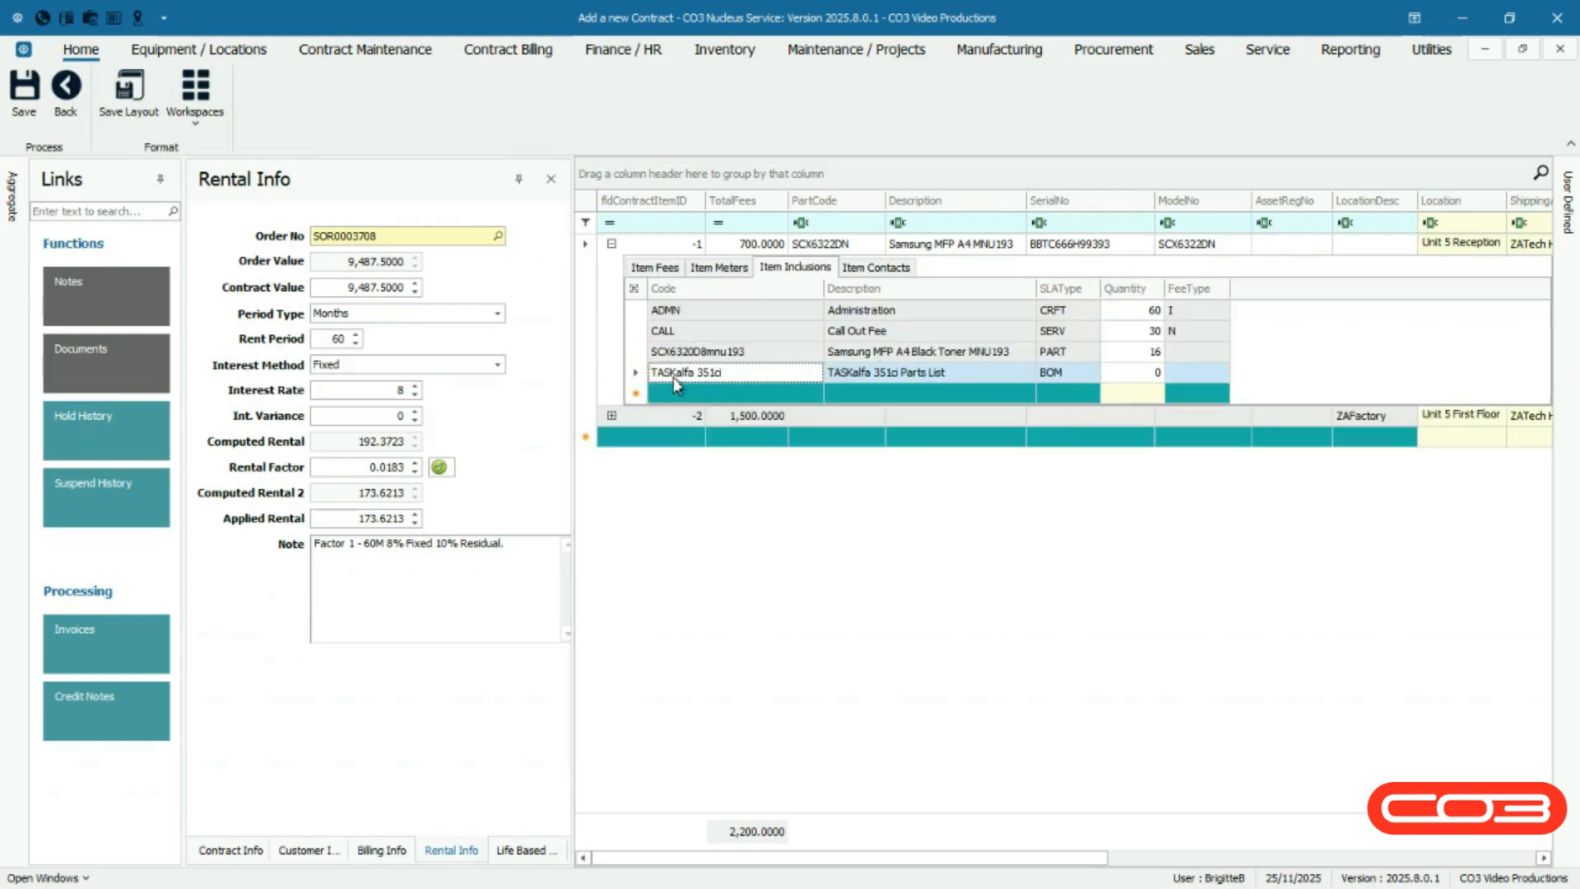
pyautogui.rightClick(674, 377)
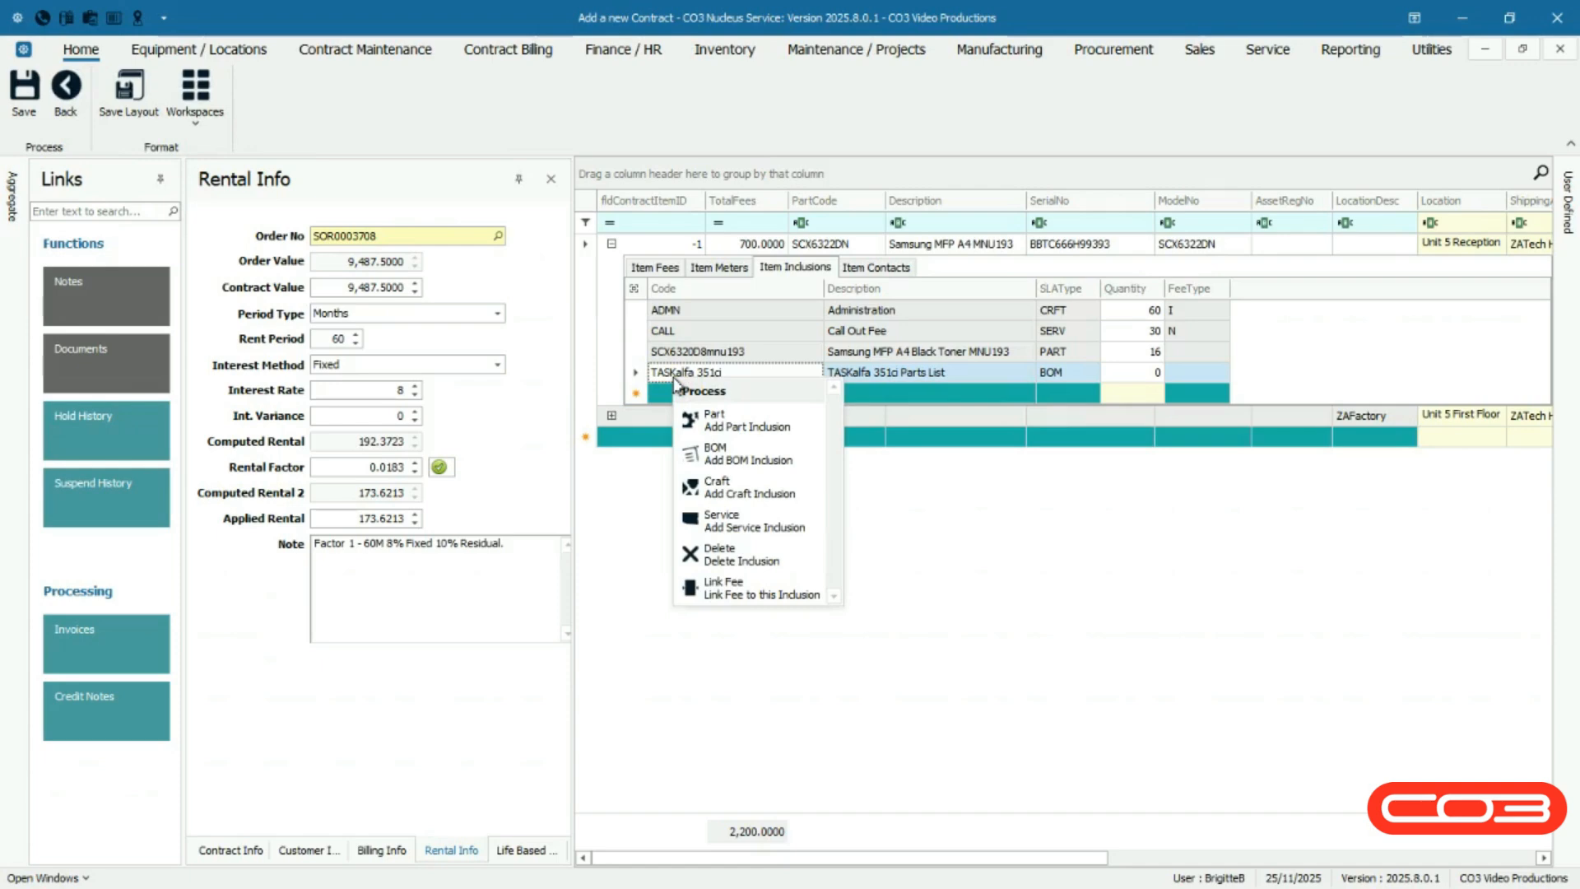
pyautogui.click(800, 556)
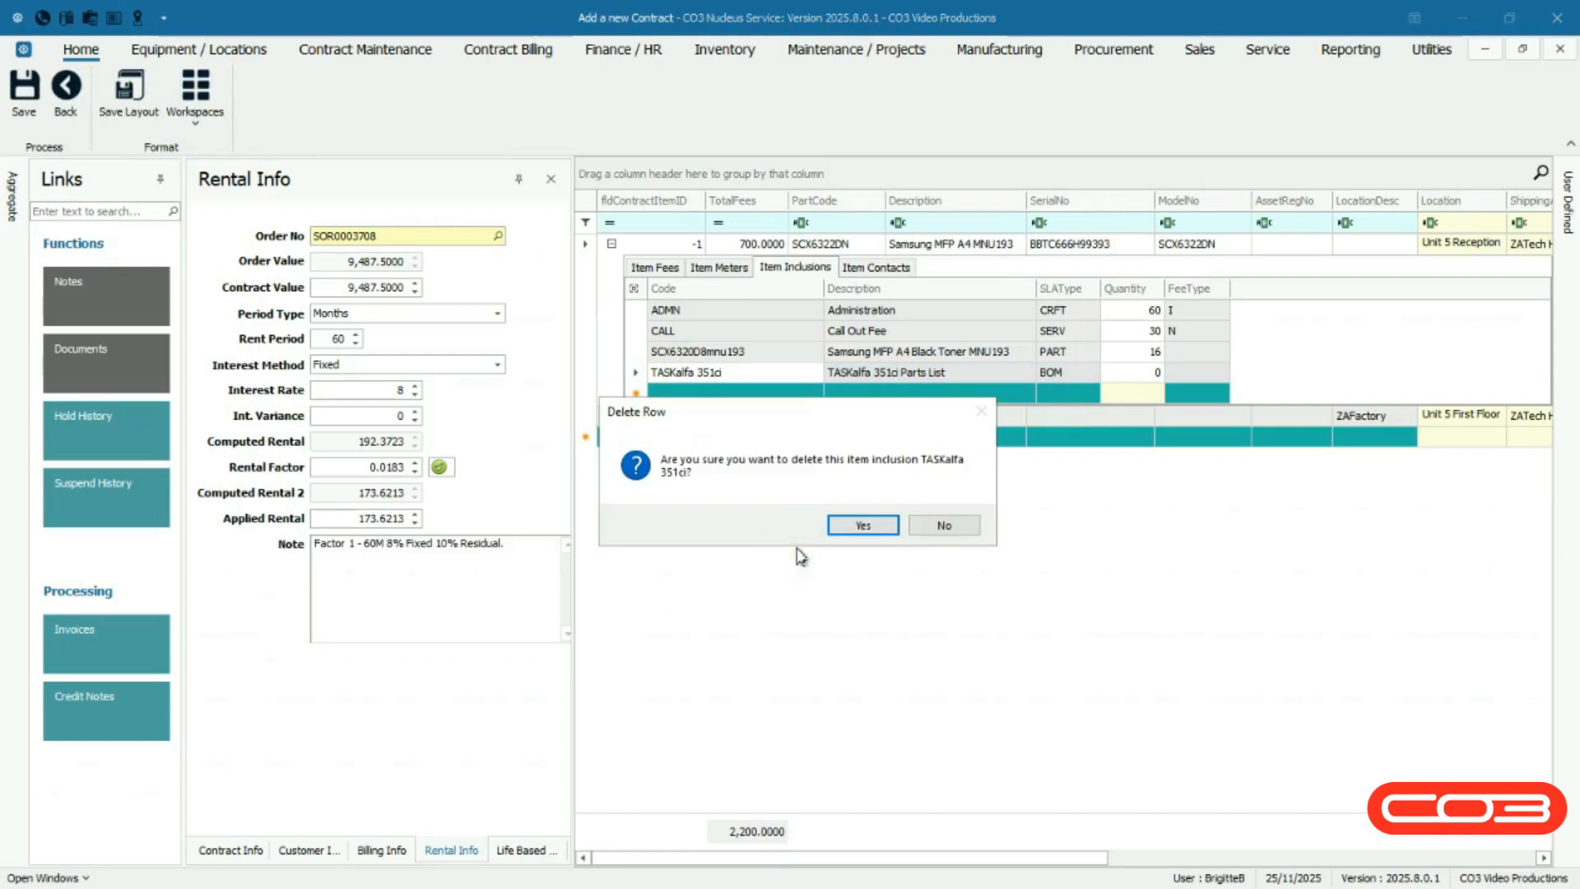
pyautogui.click(864, 526)
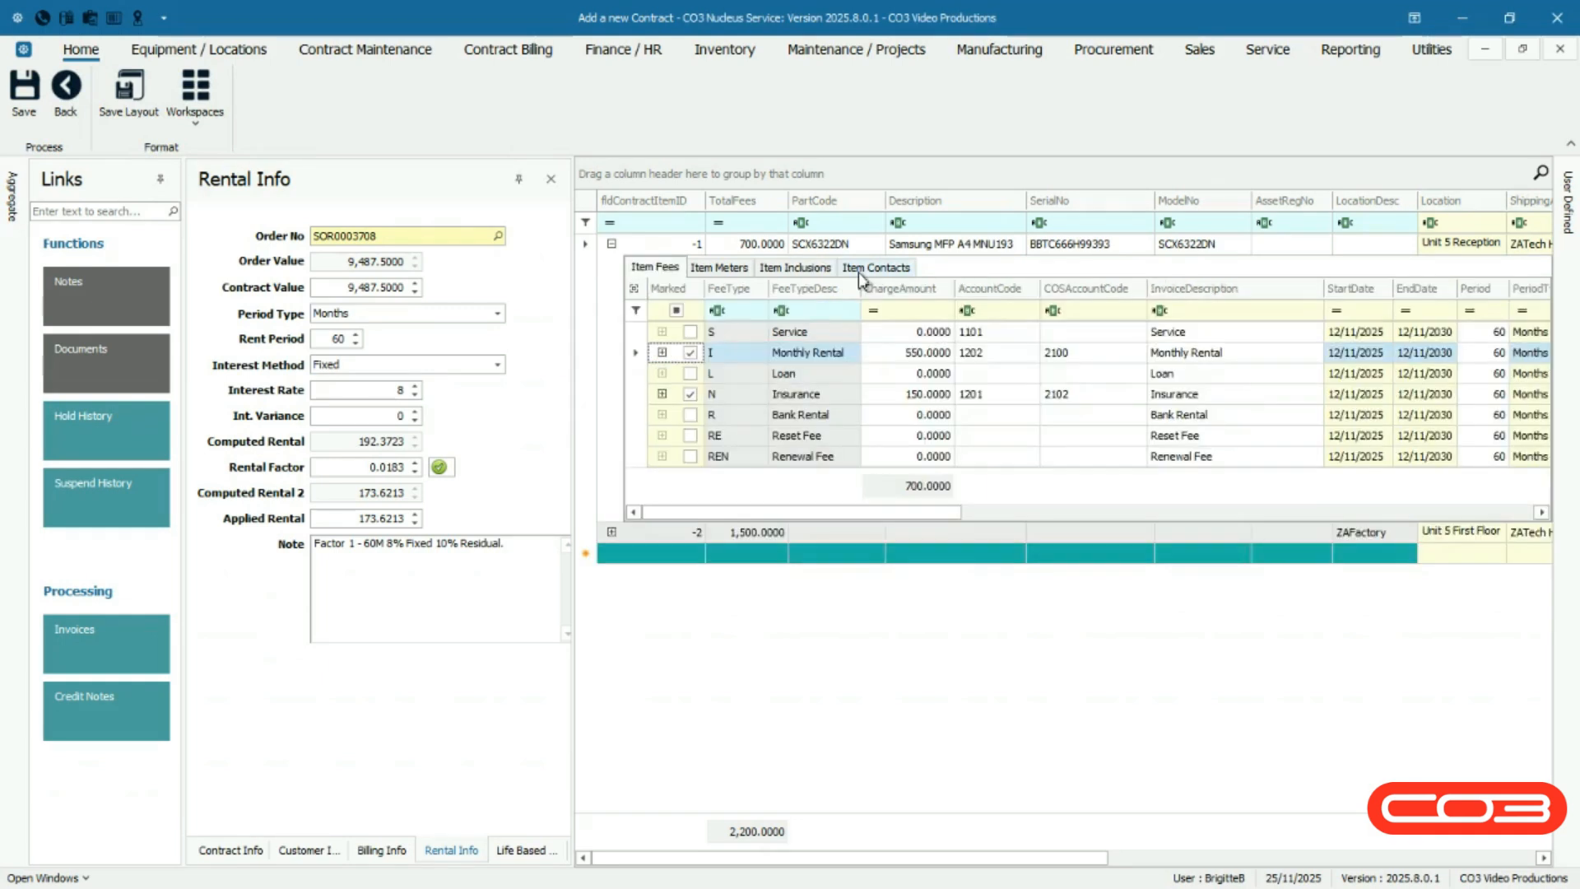
# Add the customer's accounts contact to the Samsung machine item's contacts
pyautogui.click(858, 272)
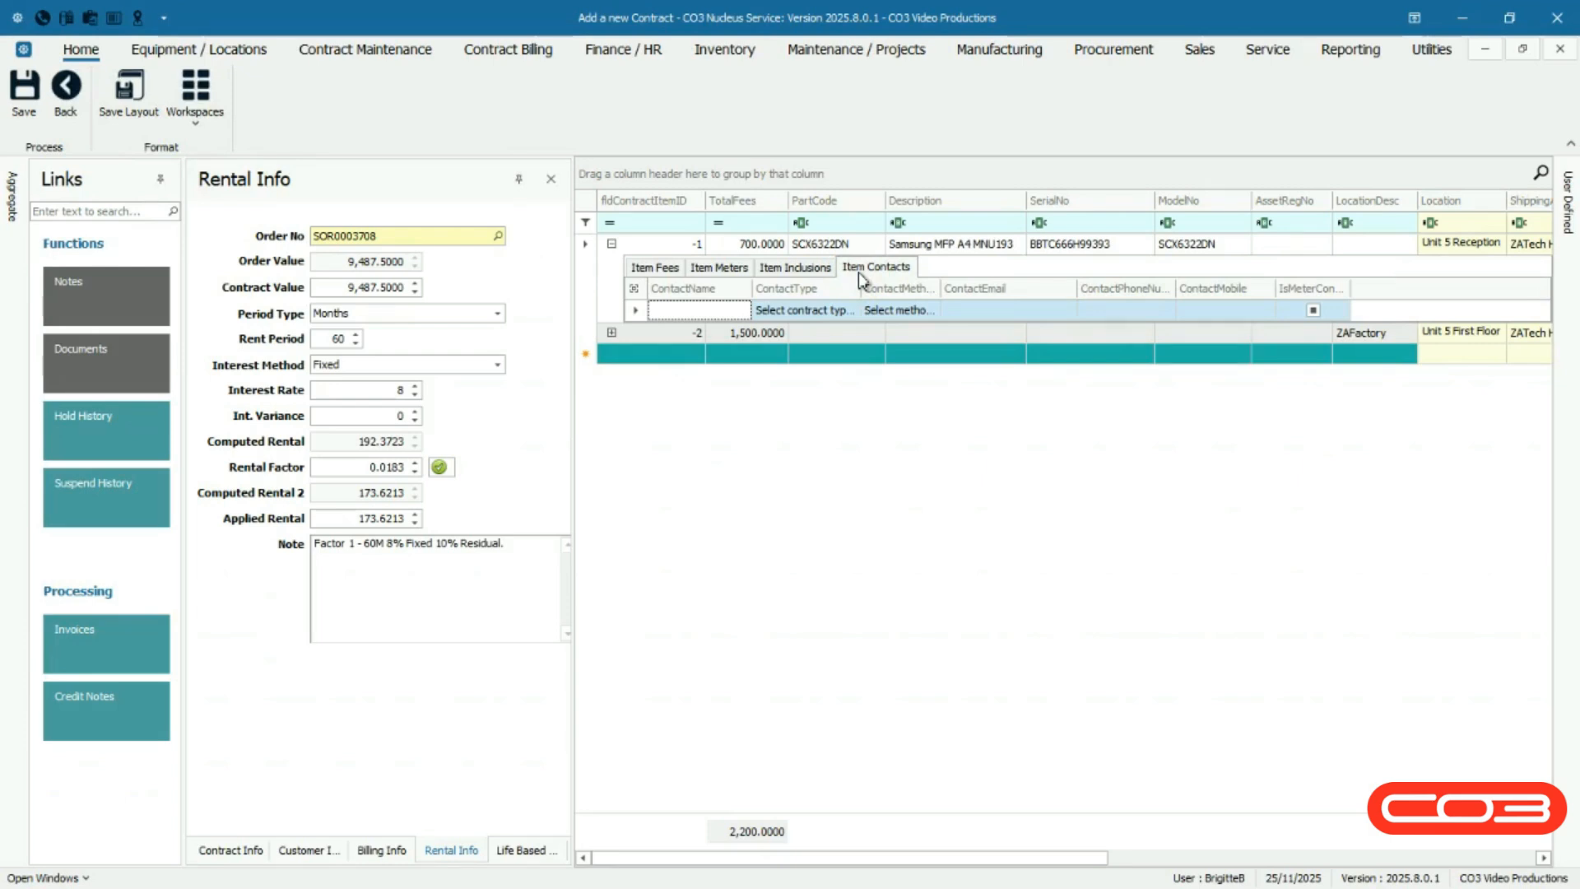
pyautogui.rightClick(665, 318)
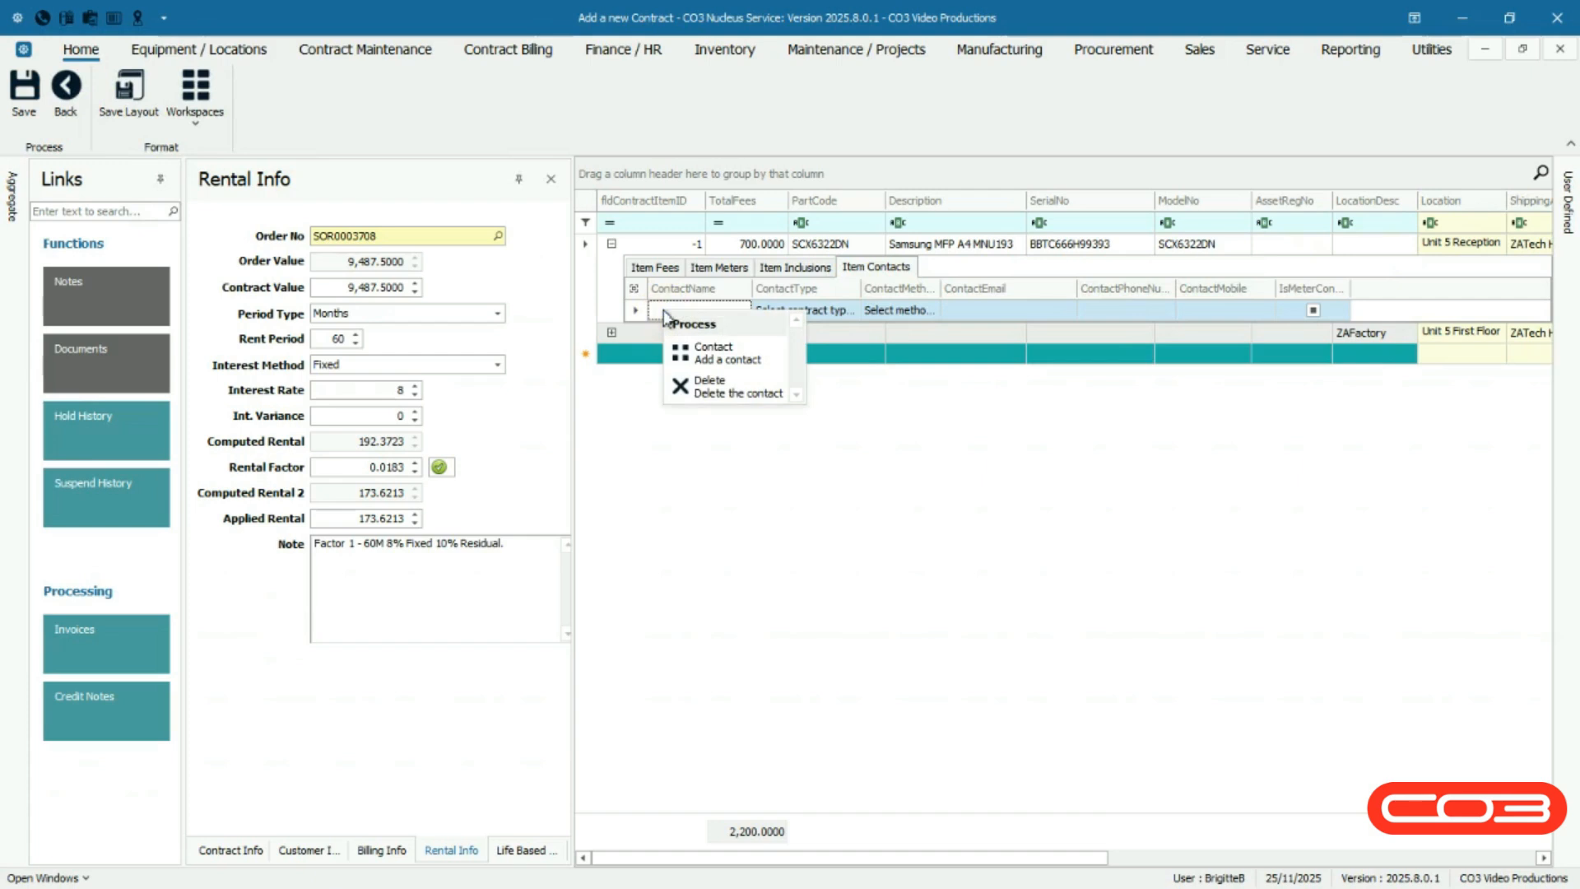
pyautogui.click(779, 360)
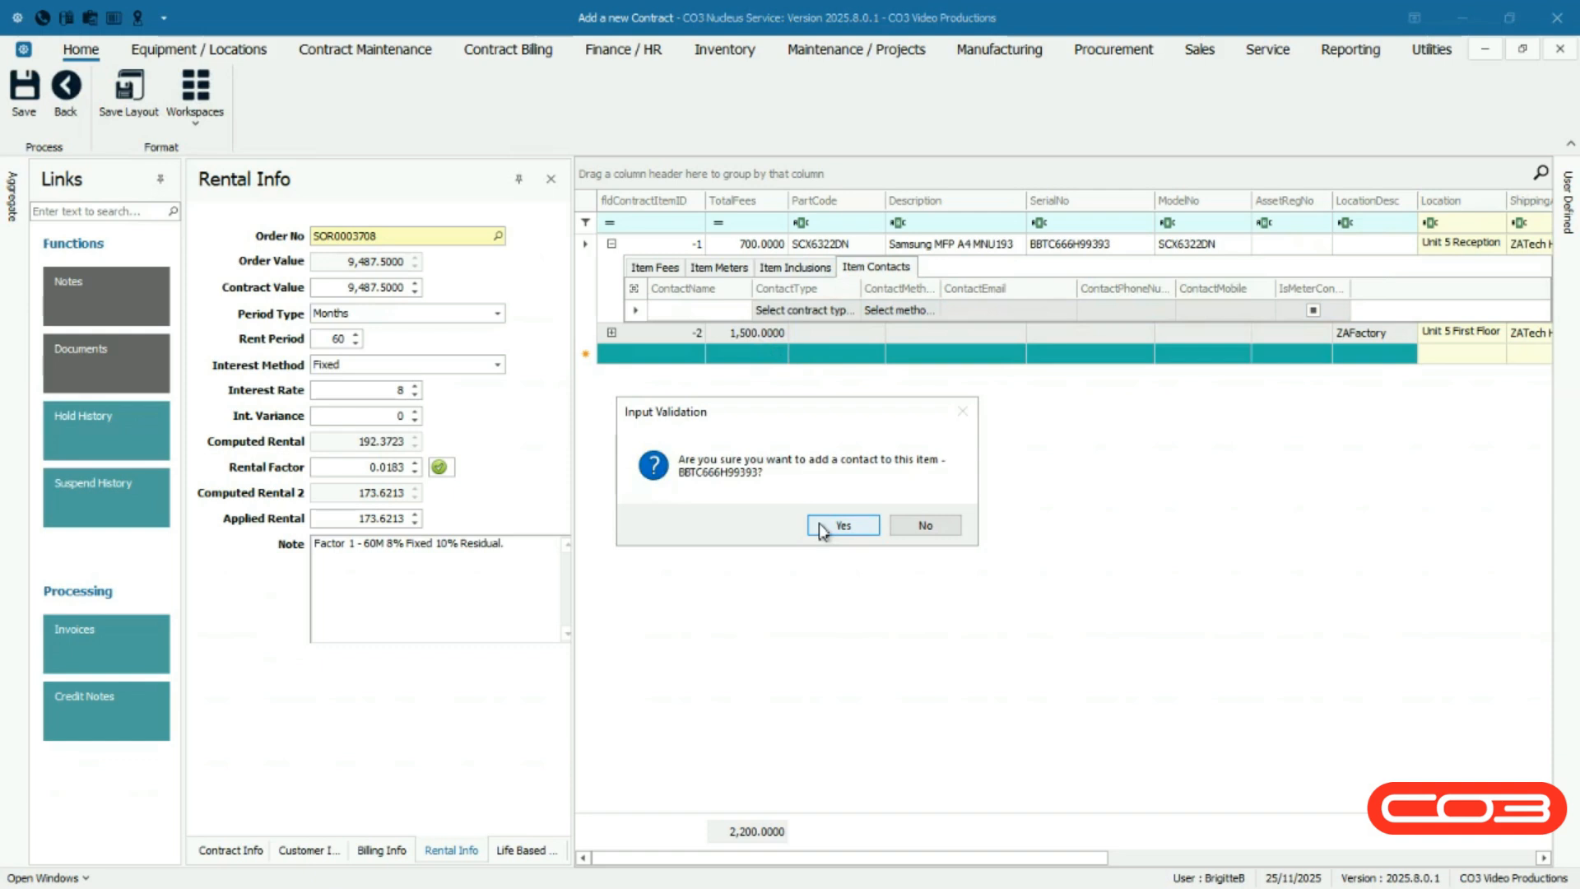
pyautogui.click(839, 526)
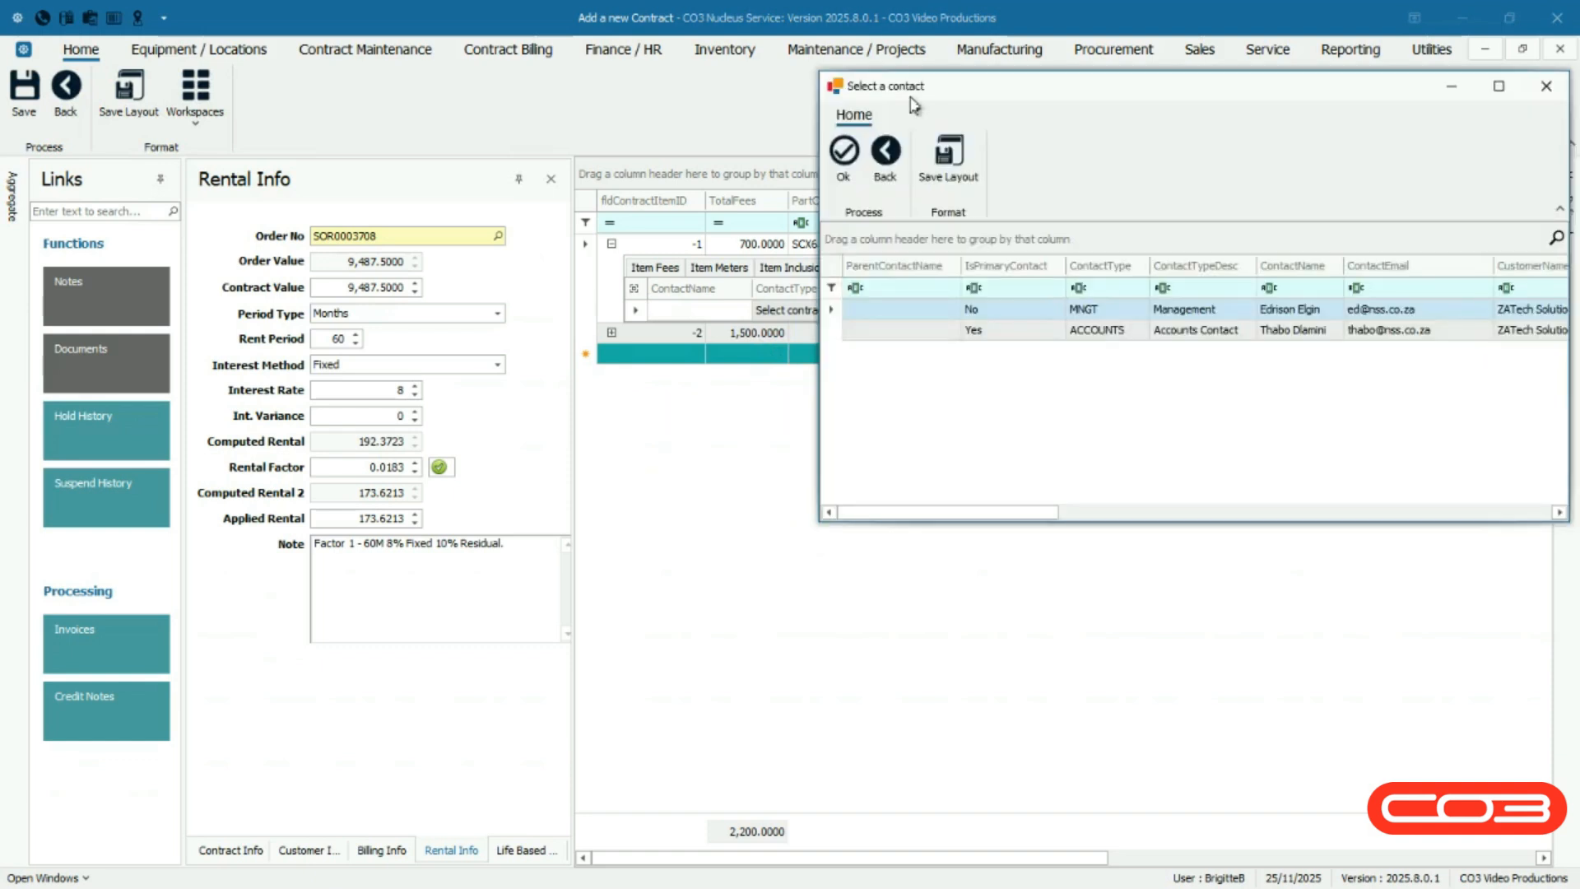
pyautogui.click(833, 330)
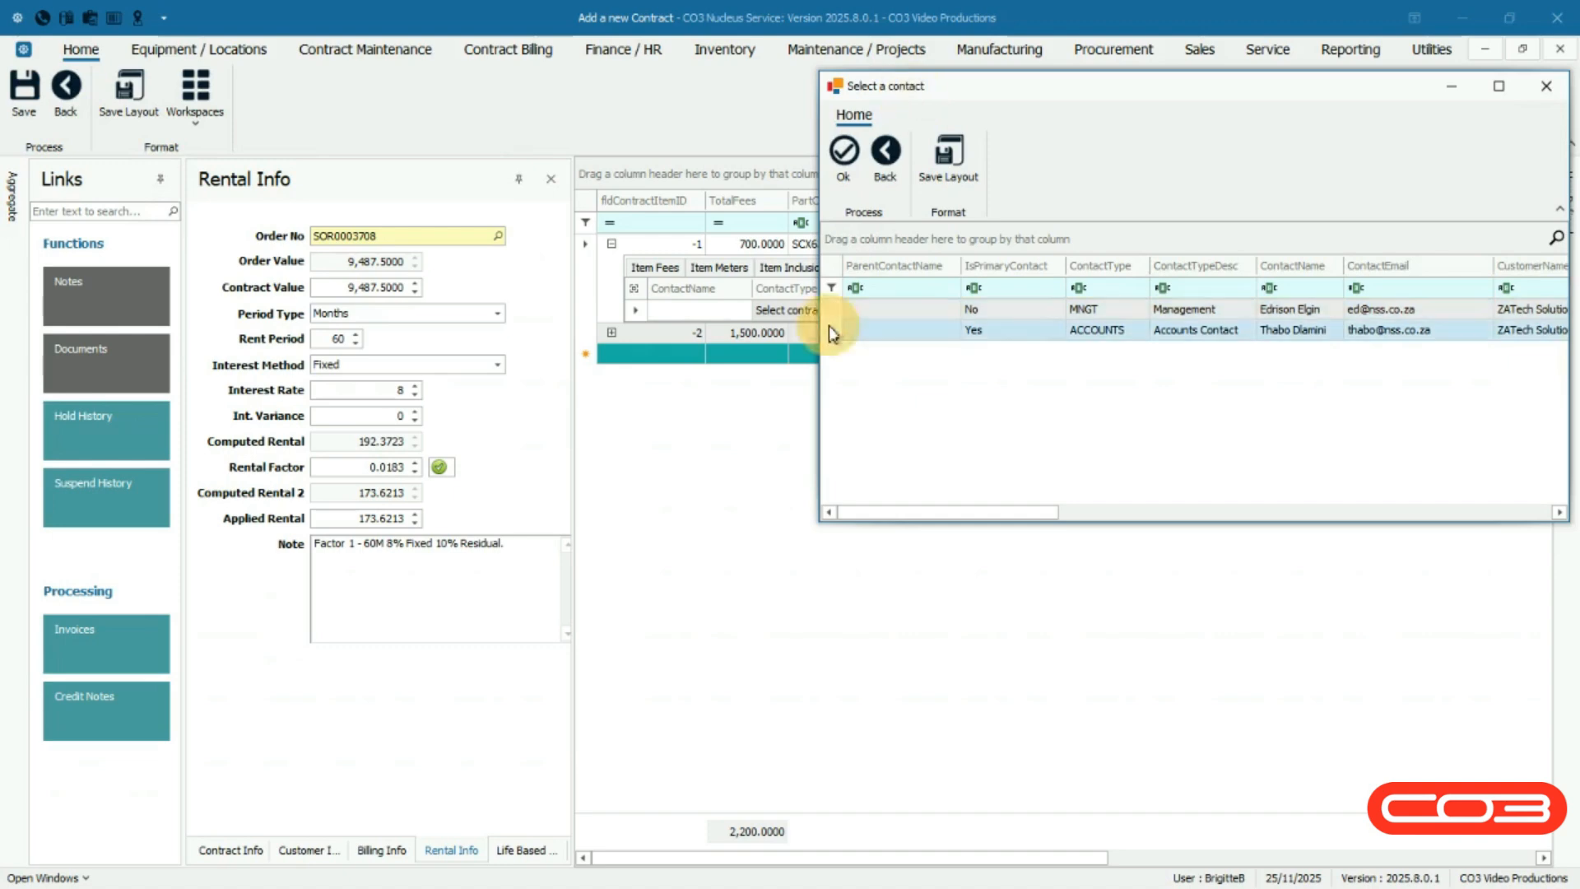
pyautogui.click(839, 173)
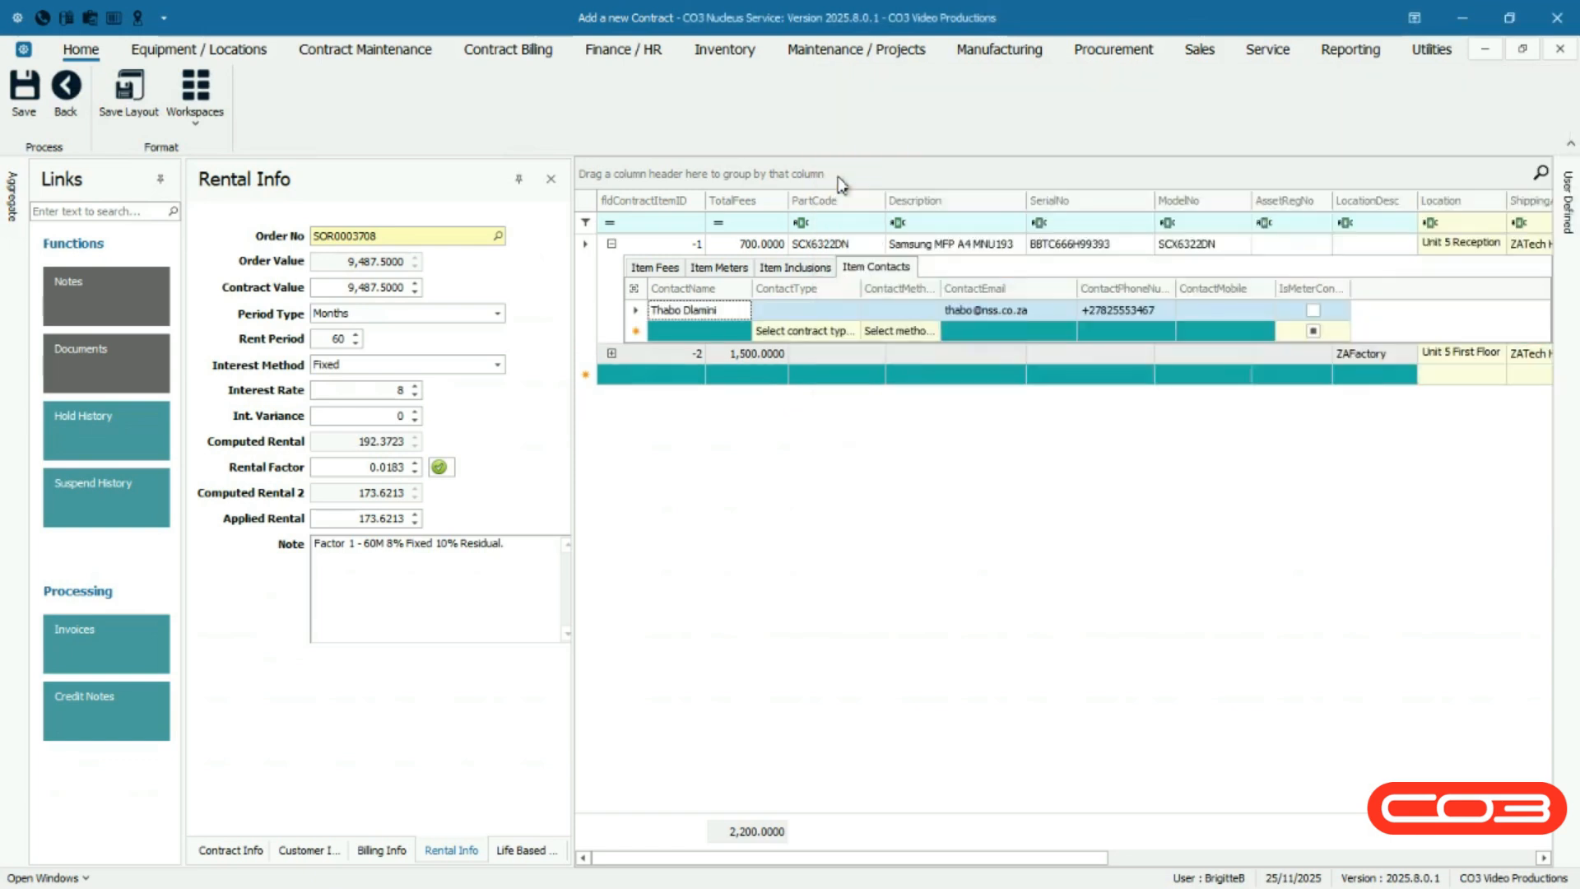
# Set the new item contact's type to Manager Contact and method to Telephone, and mark it as the meter contact
pyautogui.click(848, 309)
pyautogui.click(803, 334)
pyautogui.click(934, 312)
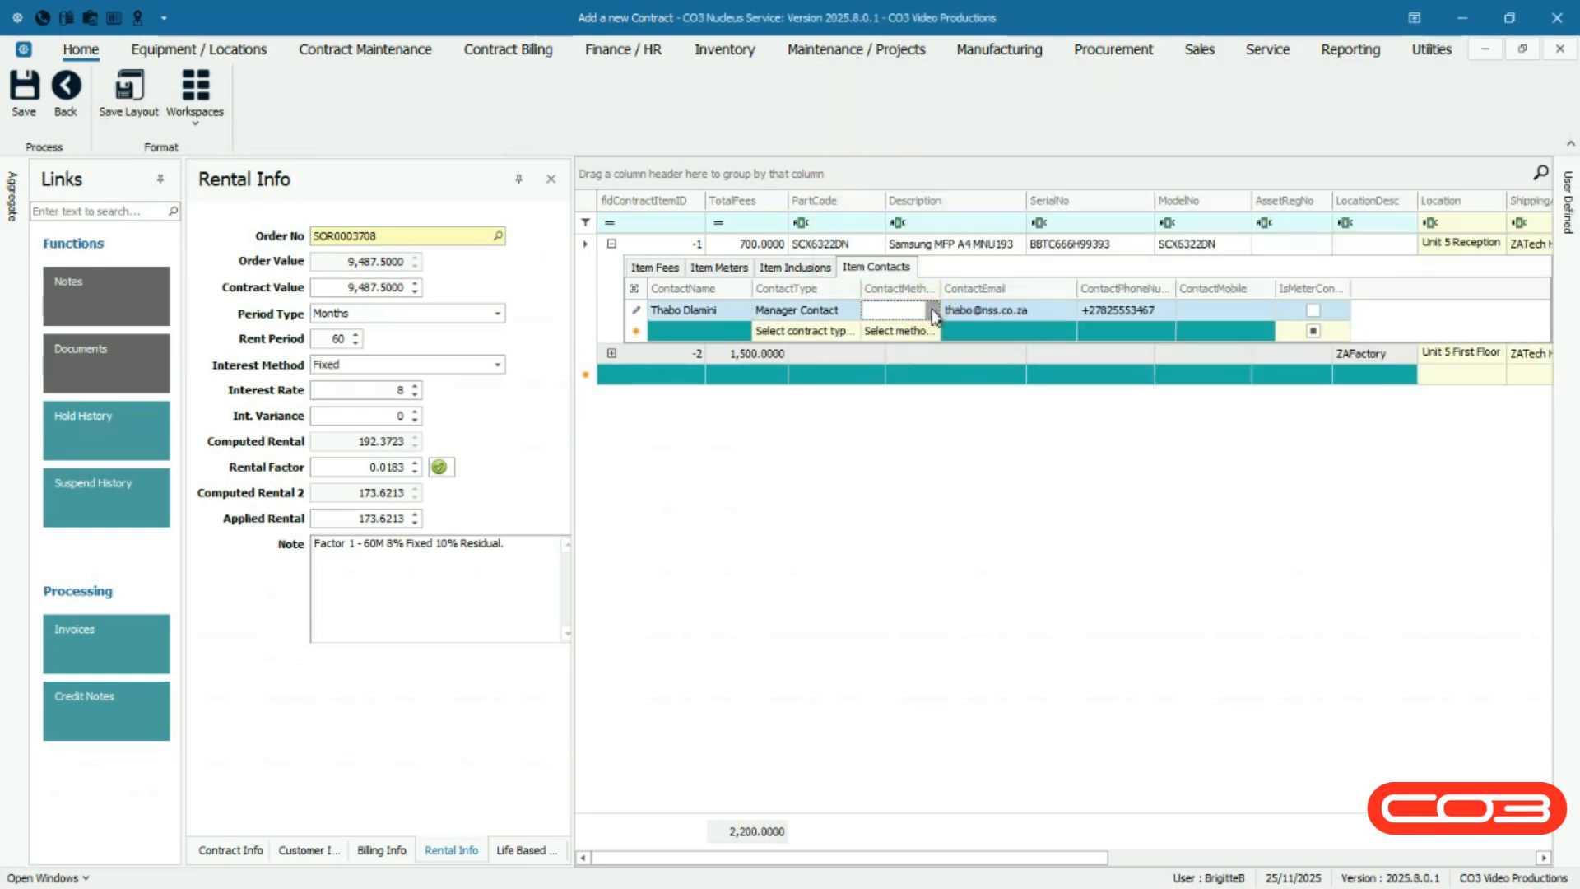
pyautogui.click(933, 312)
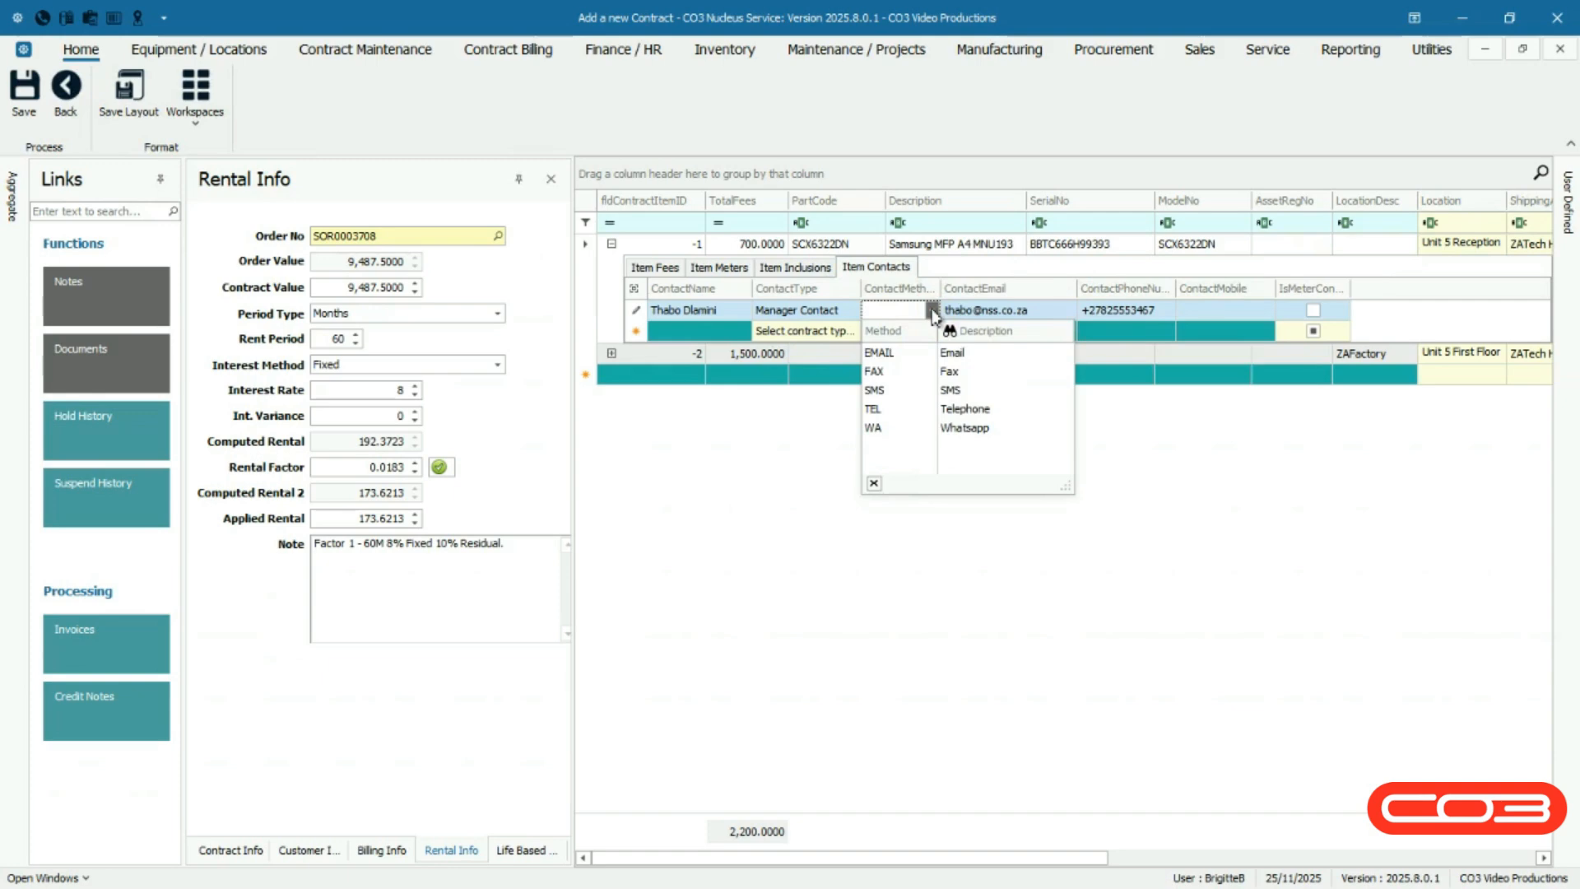
pyautogui.click(965, 409)
pyautogui.click(1370, 317)
pyautogui.click(1370, 317)
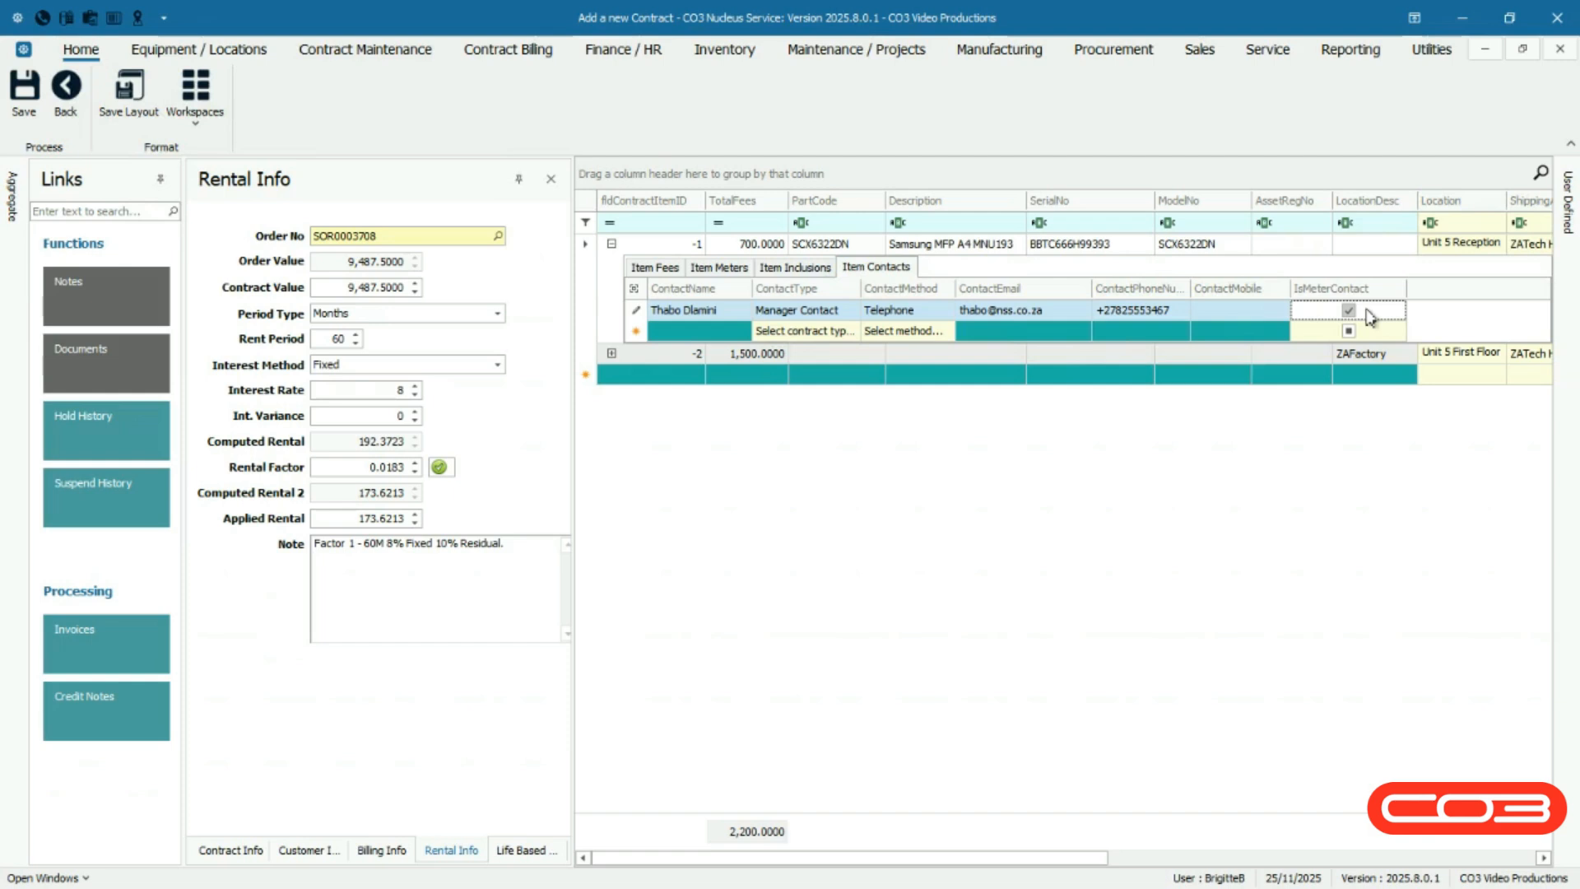
pyautogui.click(636, 331)
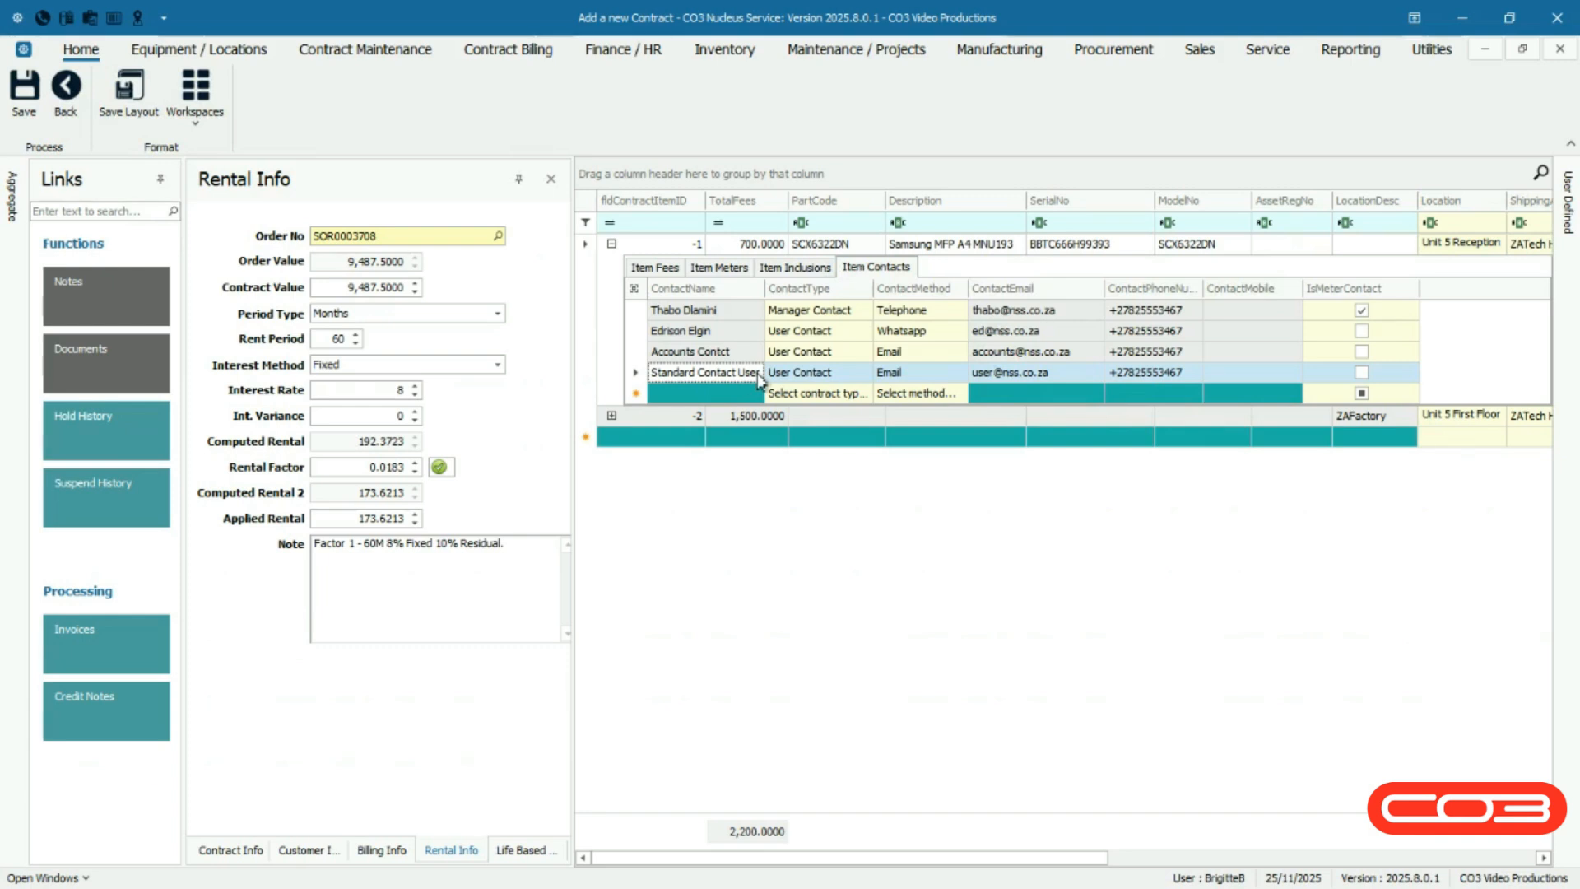
# Delete the Standard Contact User from the Samsung machine item's contacts
pyautogui.rightClick(760, 381)
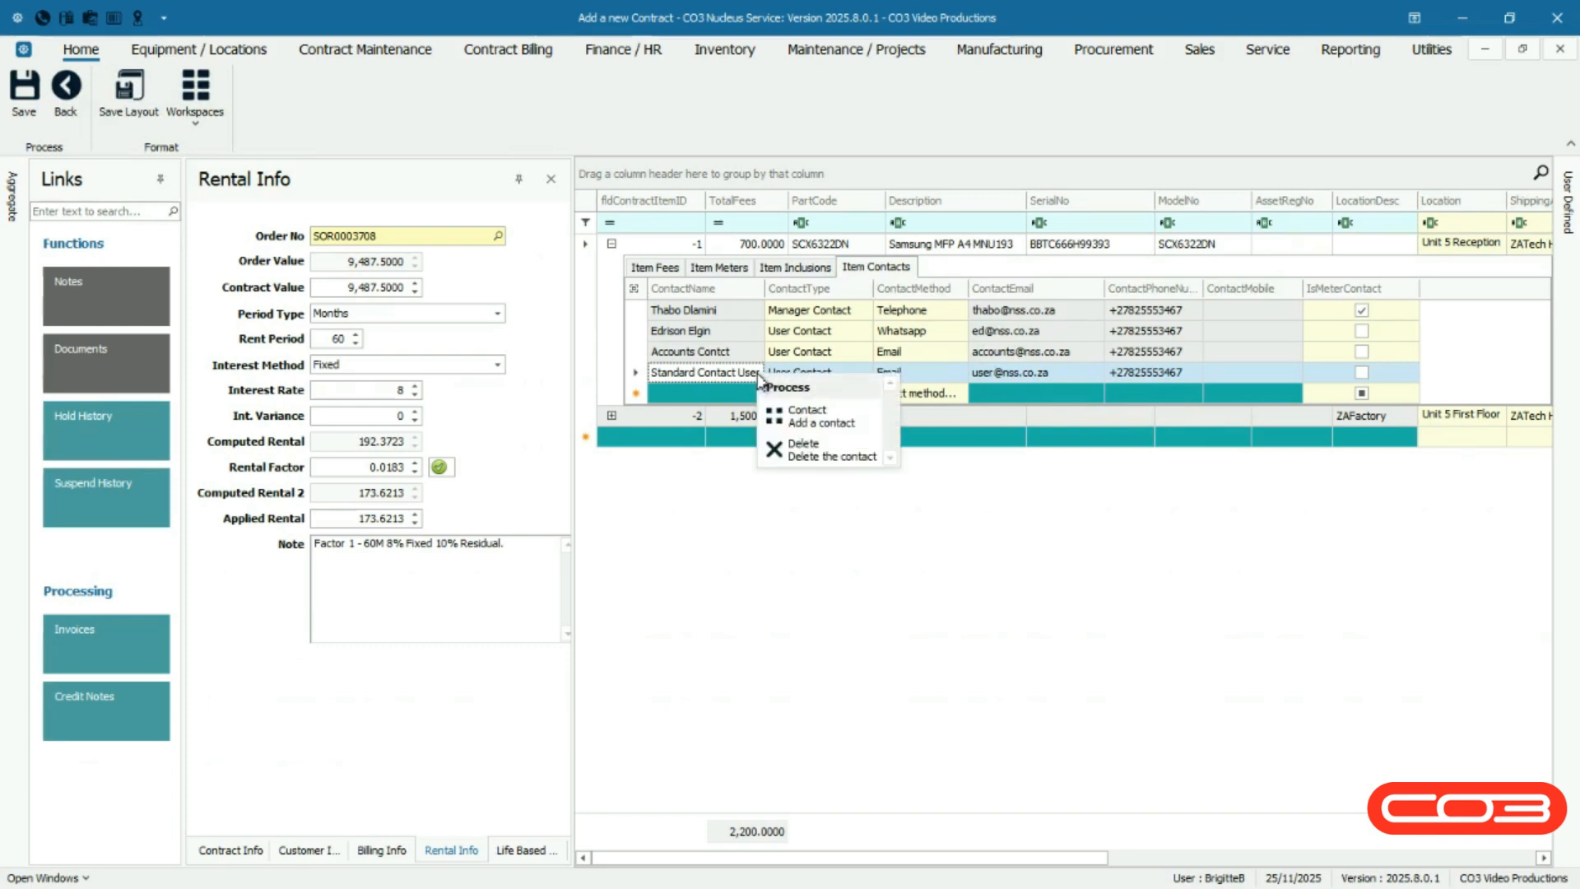
pyautogui.click(835, 445)
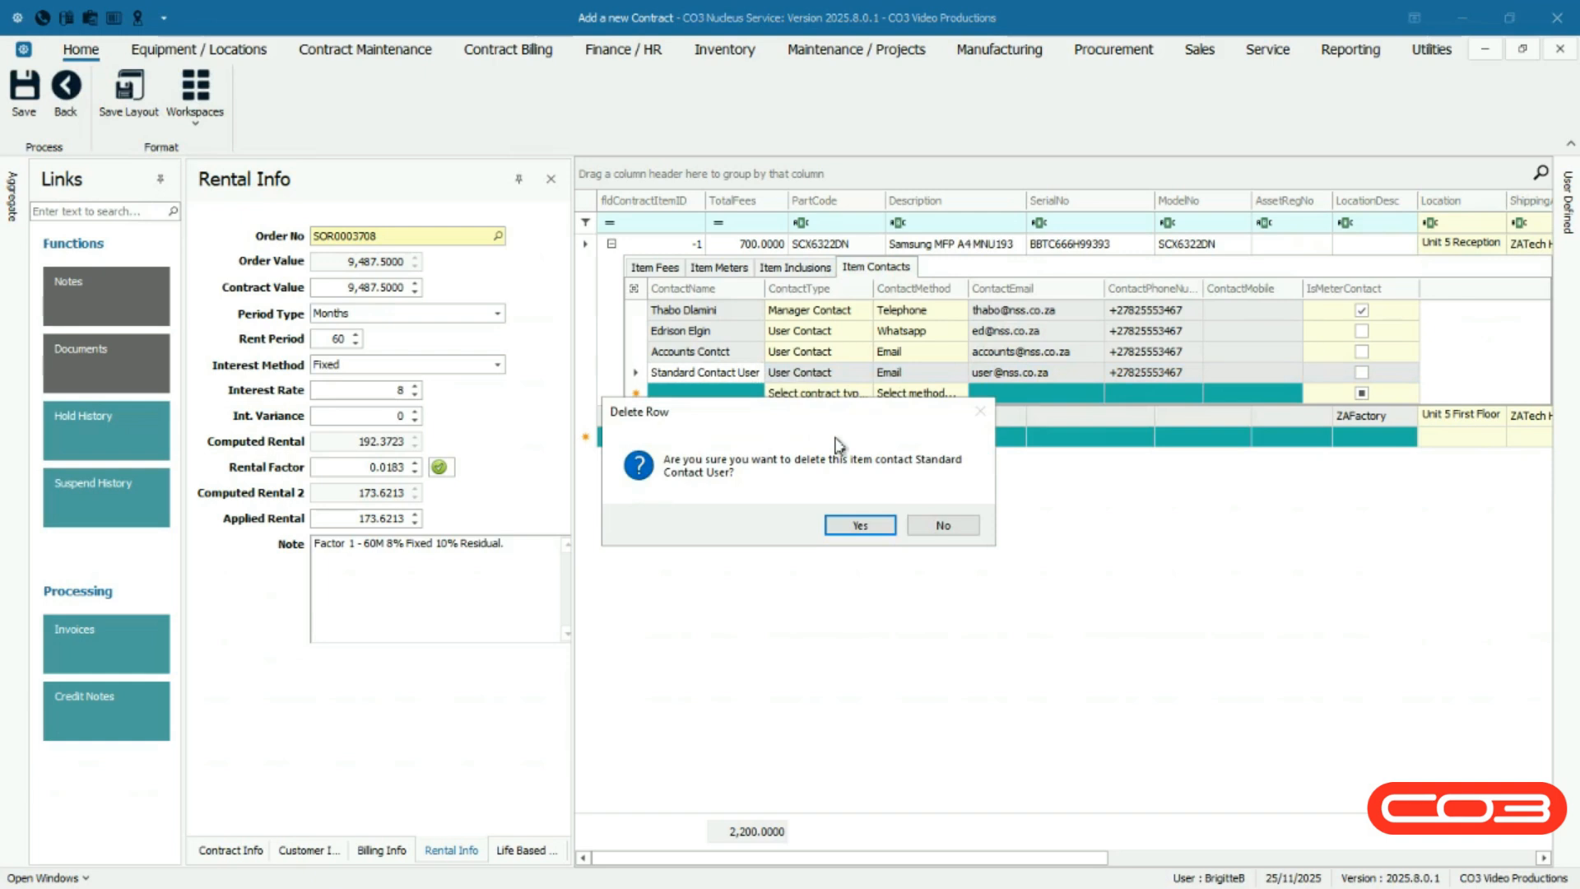
pyautogui.click(837, 528)
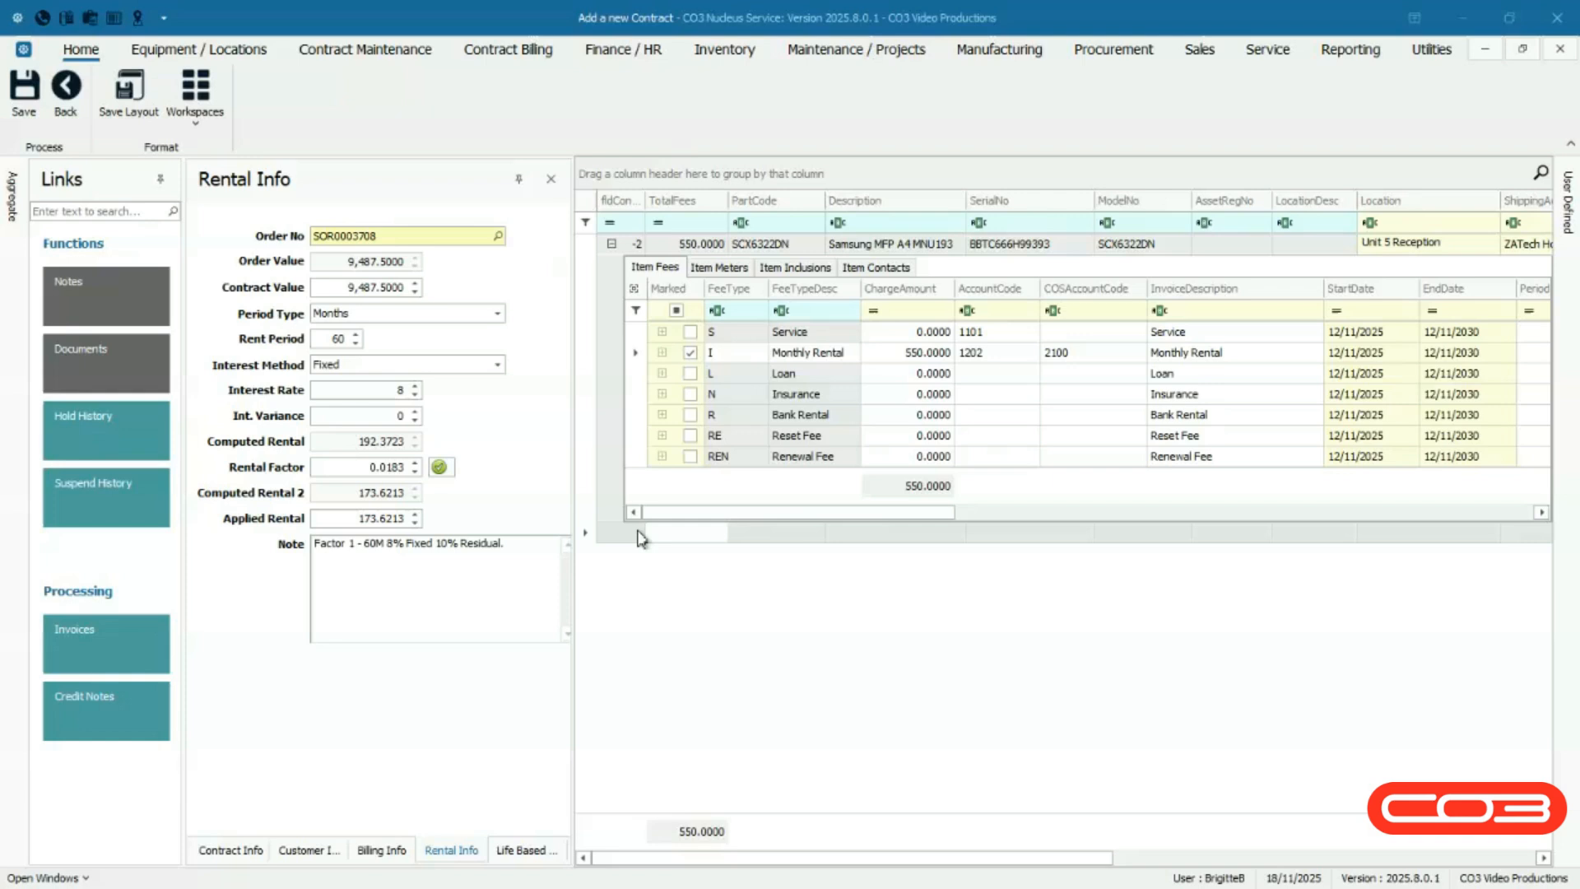
# Add a new location item to the contract using the ZAFactory functional location
pyautogui.rightClick(641, 538)
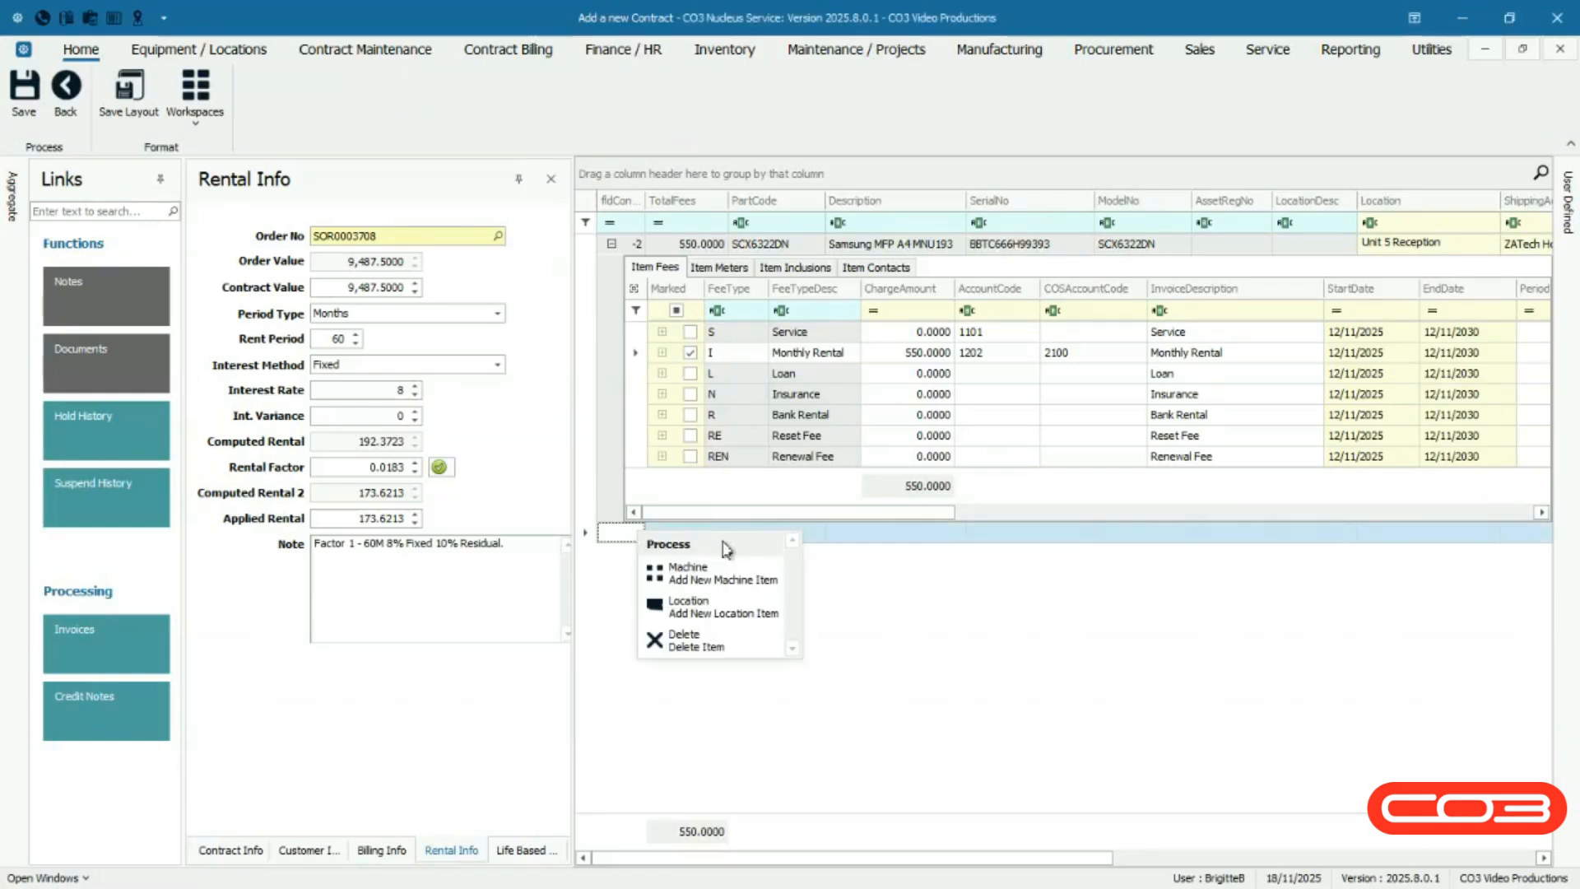
pyautogui.click(754, 601)
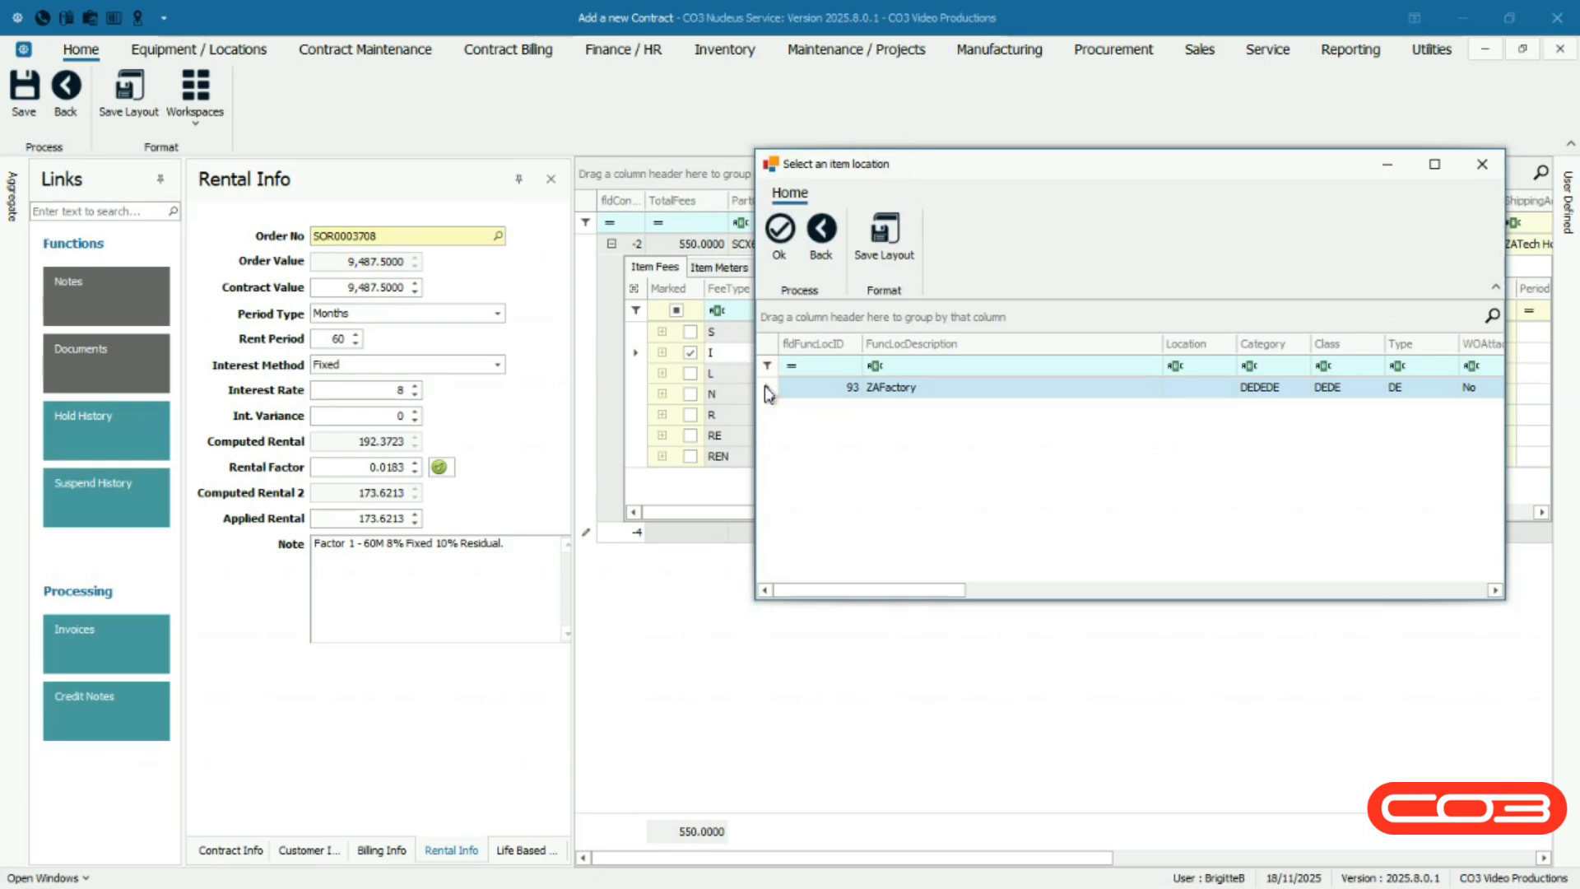
pyautogui.click(777, 265)
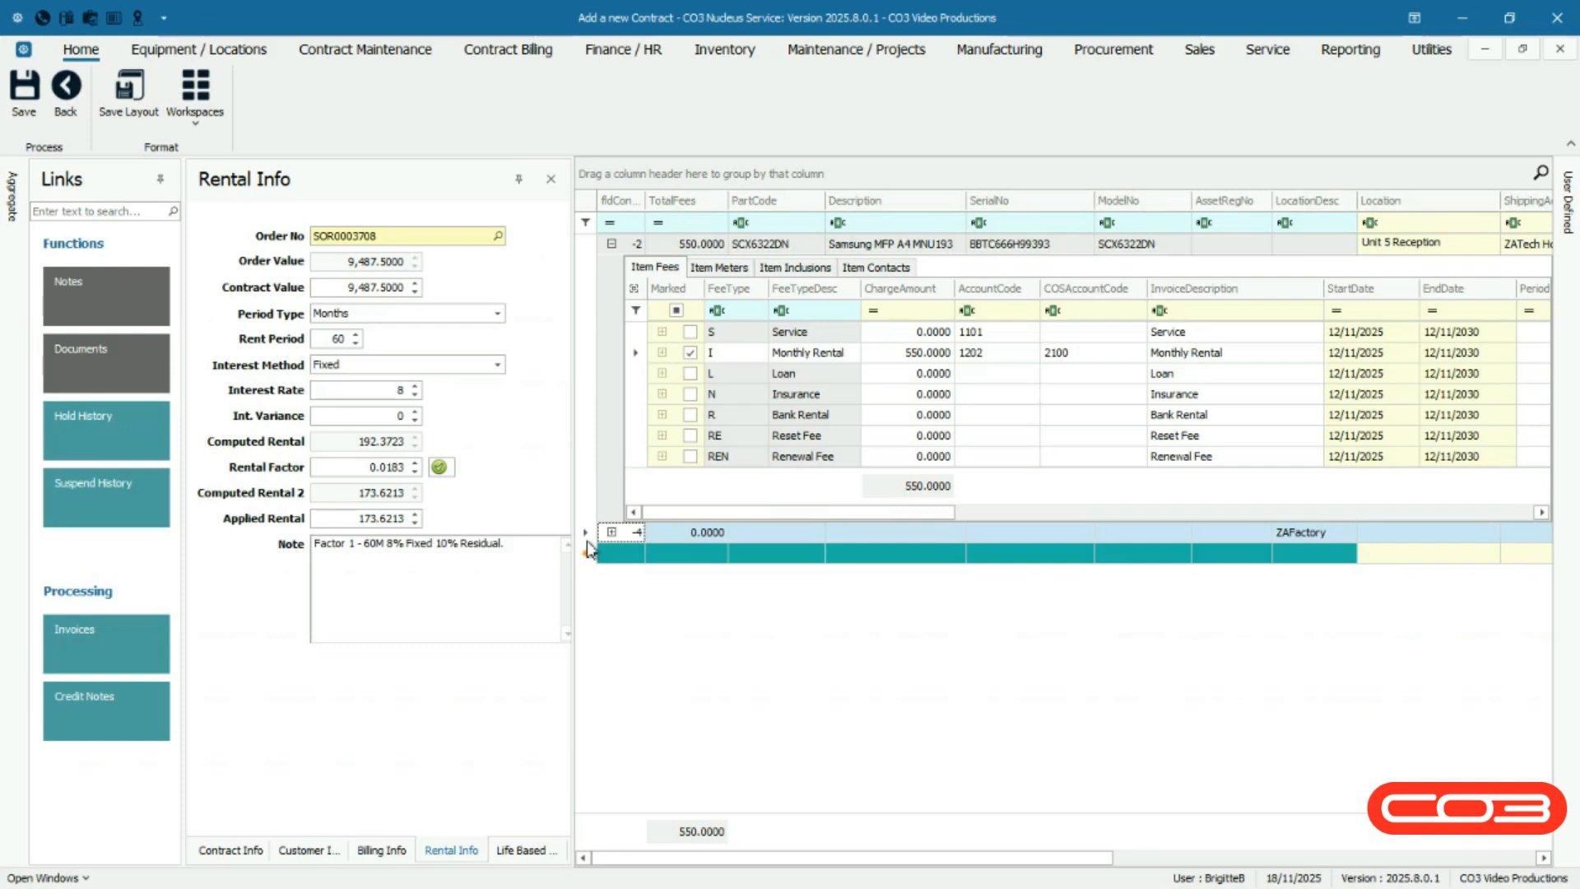
# Set the ZAFactory item's location to Unit 5 First Floor and enter its shipping address
pyautogui.hscroll(5, 915, 539)
pyautogui.click(912, 532)
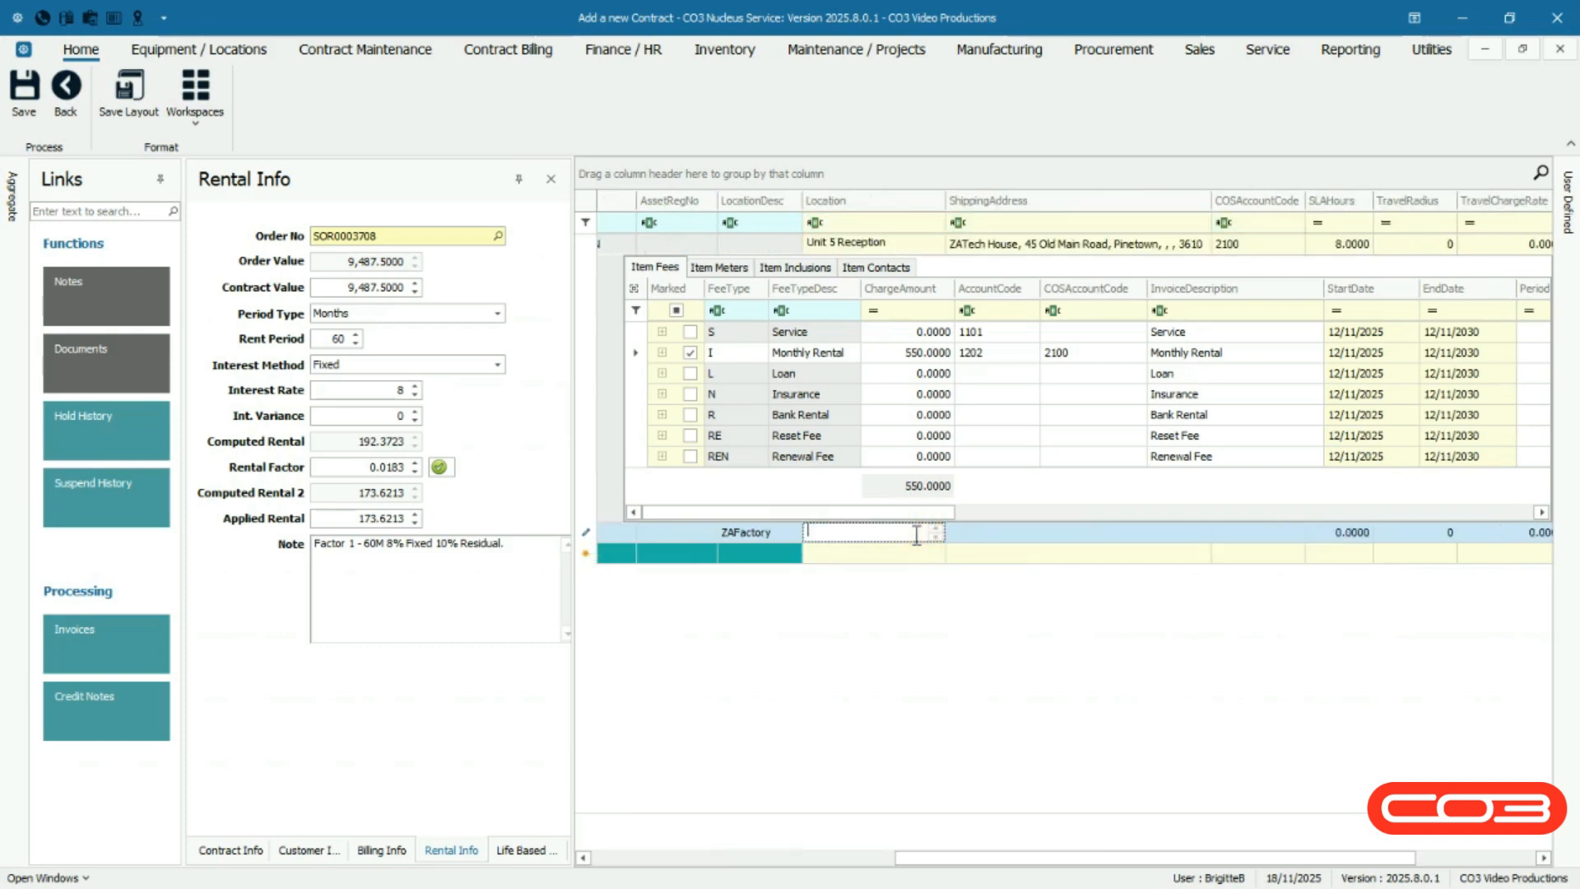
pyautogui.write('Unit 5 First Floor')
pyautogui.click(1144, 537)
pyautogui.write('ZATech House, 45 Old Main Road, Pinetown, , , 3610')
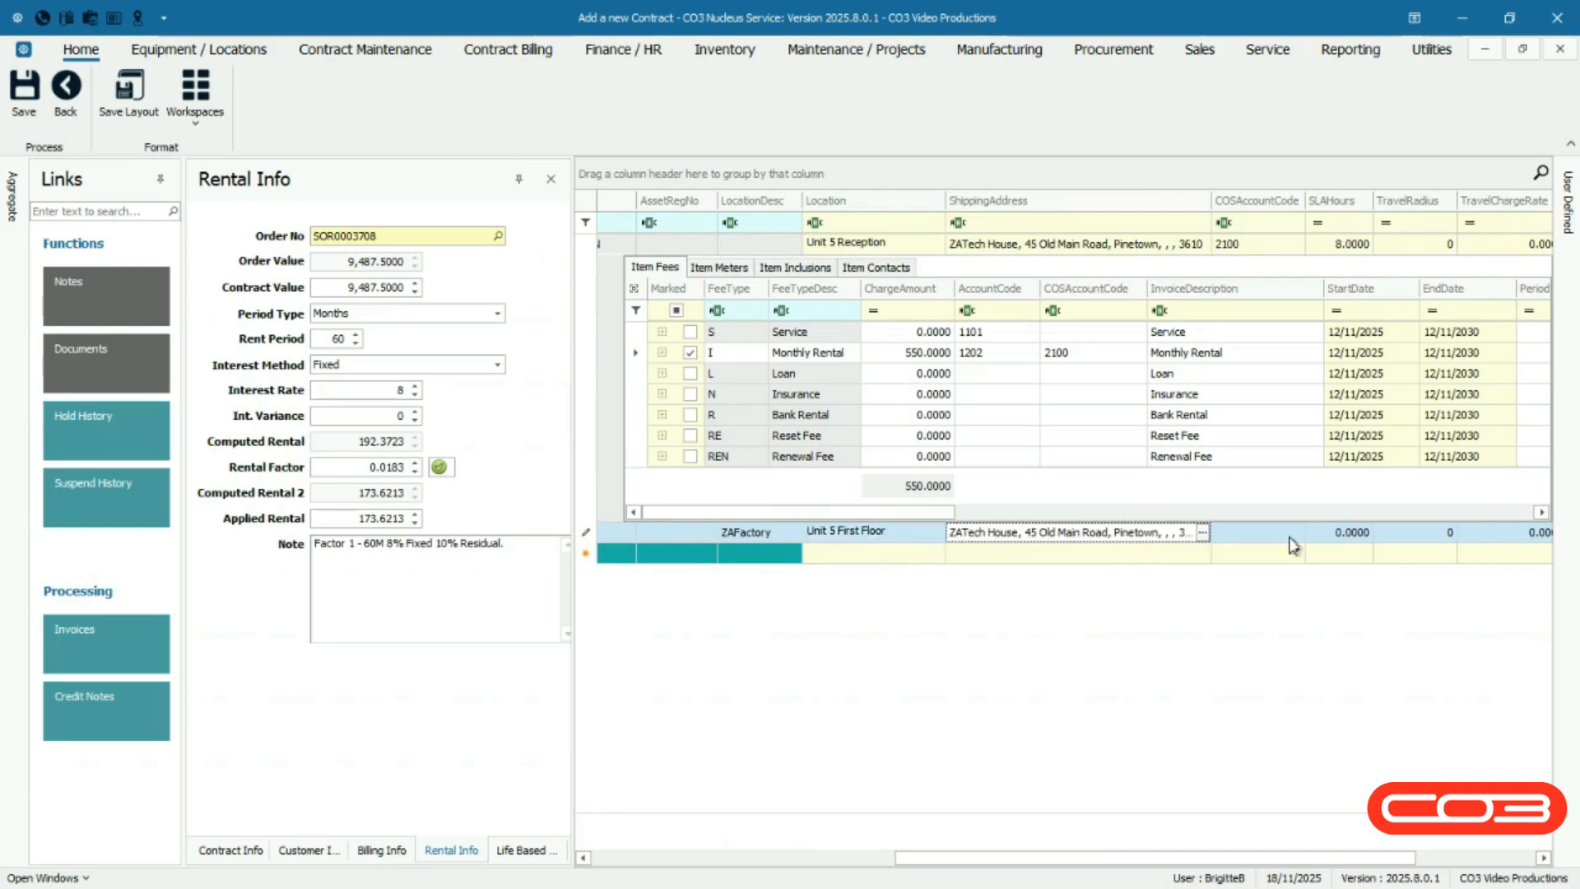
# Set the ZAFactory item's COS account code to 2100 and its SLA hours to 3
pyautogui.click(1291, 537)
pyautogui.write('2100')
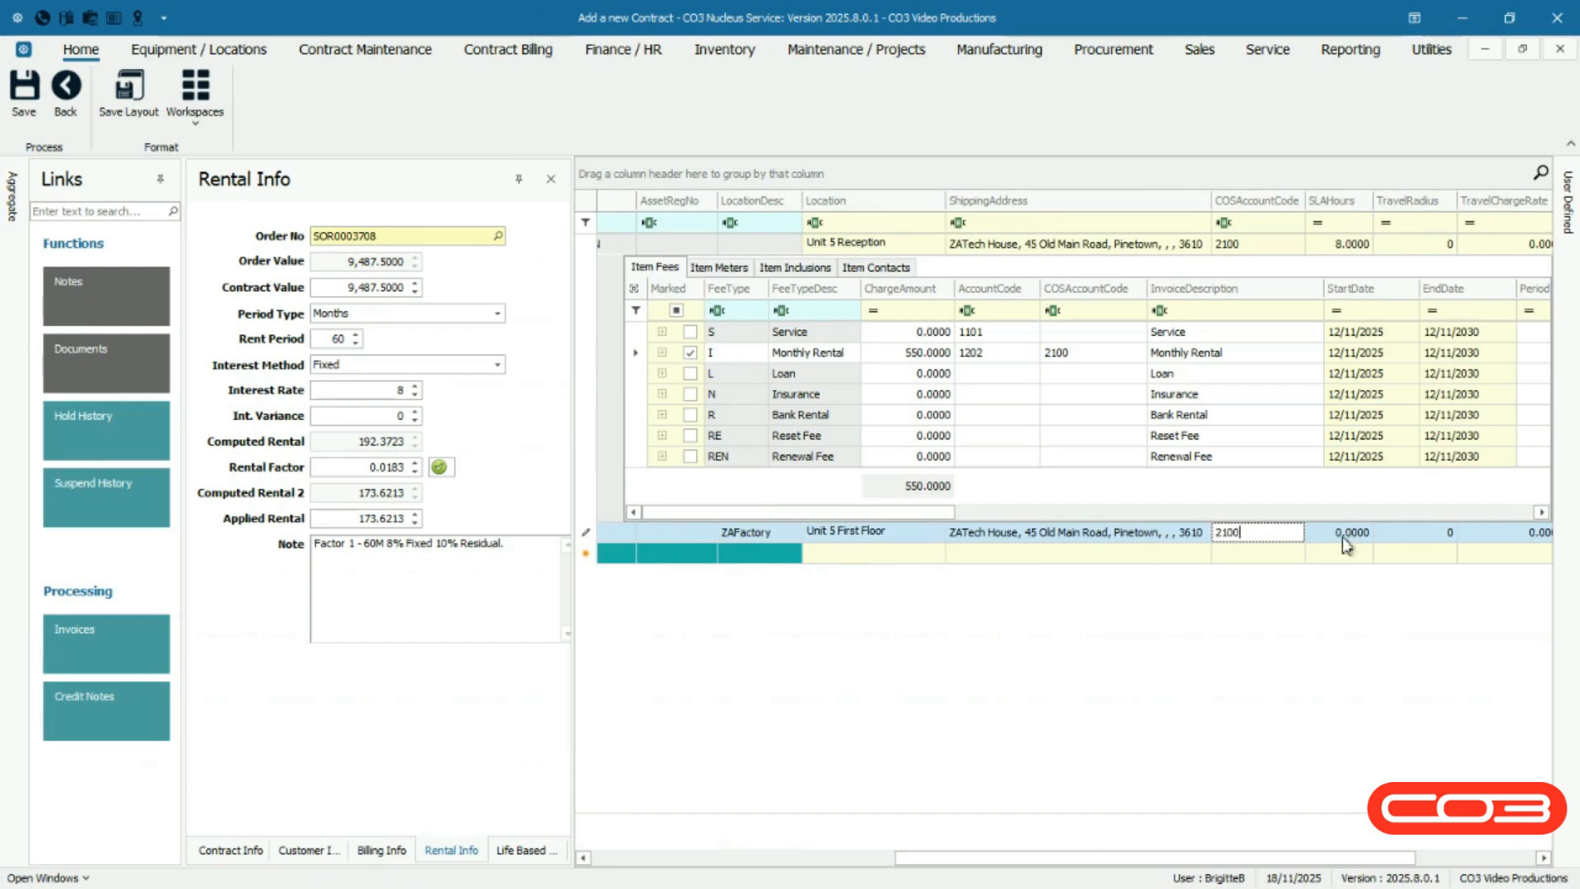
pyautogui.click(1341, 536)
pyautogui.write('3')
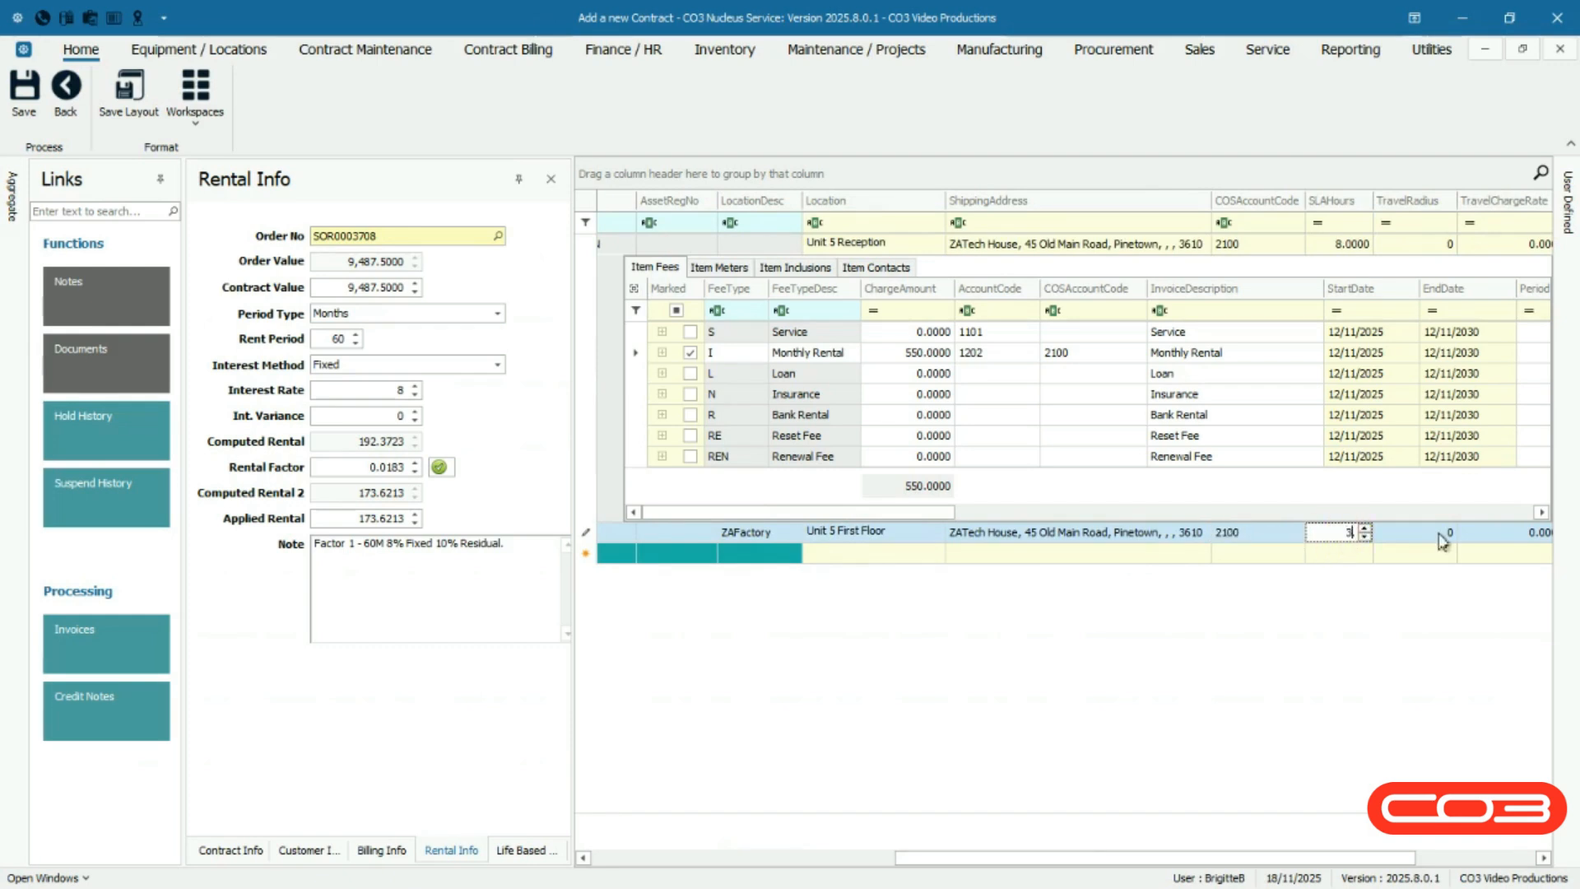
pyautogui.click(1442, 537)
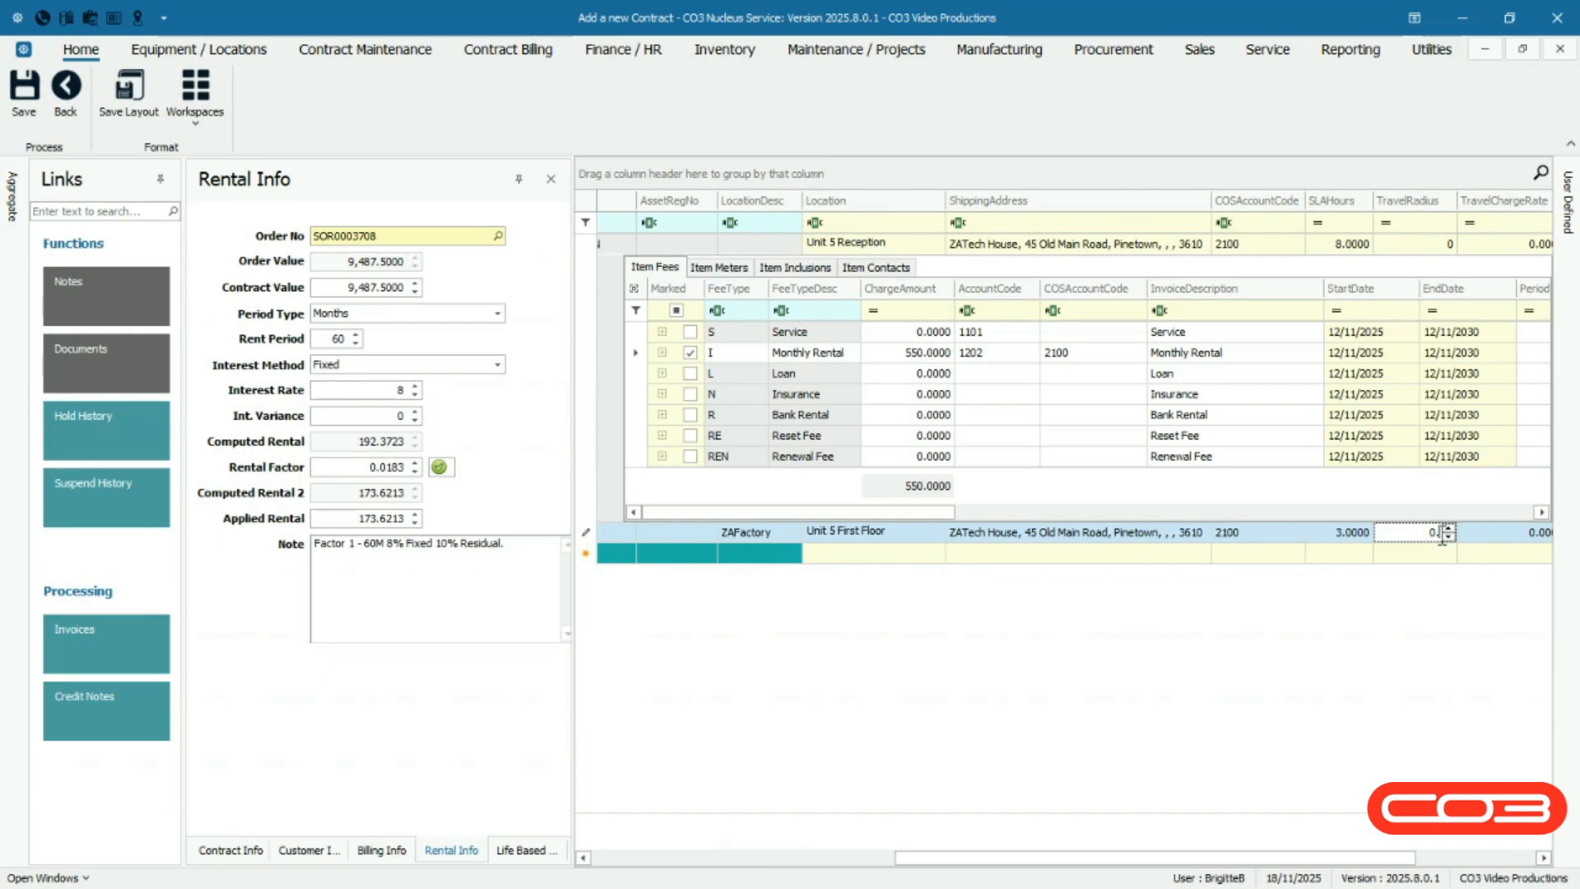
pyautogui.hscroll(3, 1317, 539)
pyautogui.click(1283, 534)
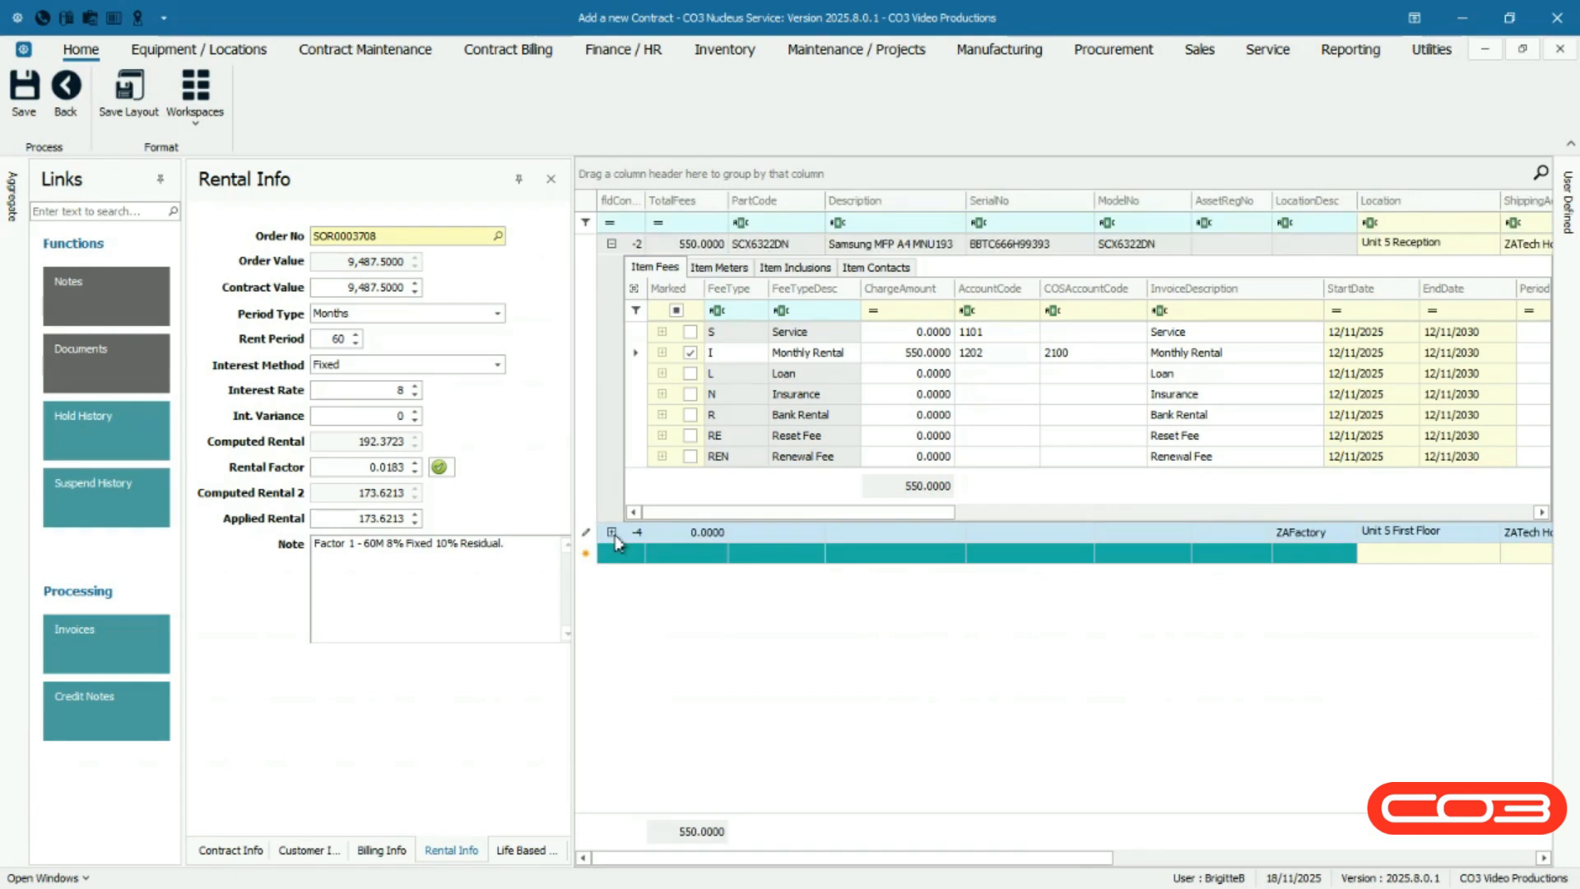
# Mark the Service fee in the ZAFactory item's fees and set its charge amount to 1500
pyautogui.click(612, 533)
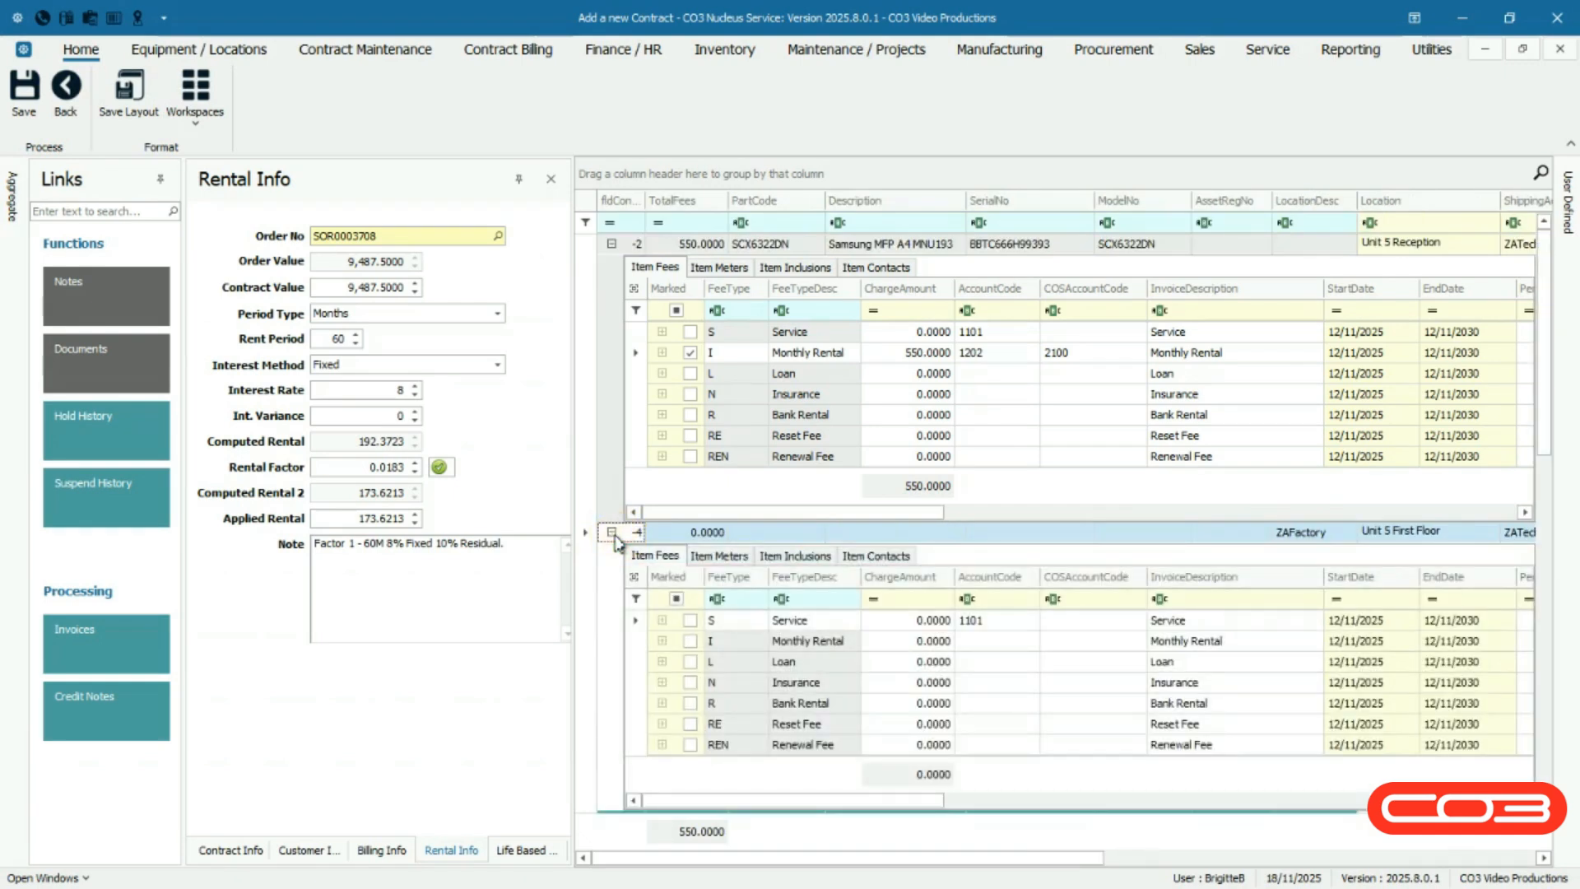
pyautogui.click(638, 626)
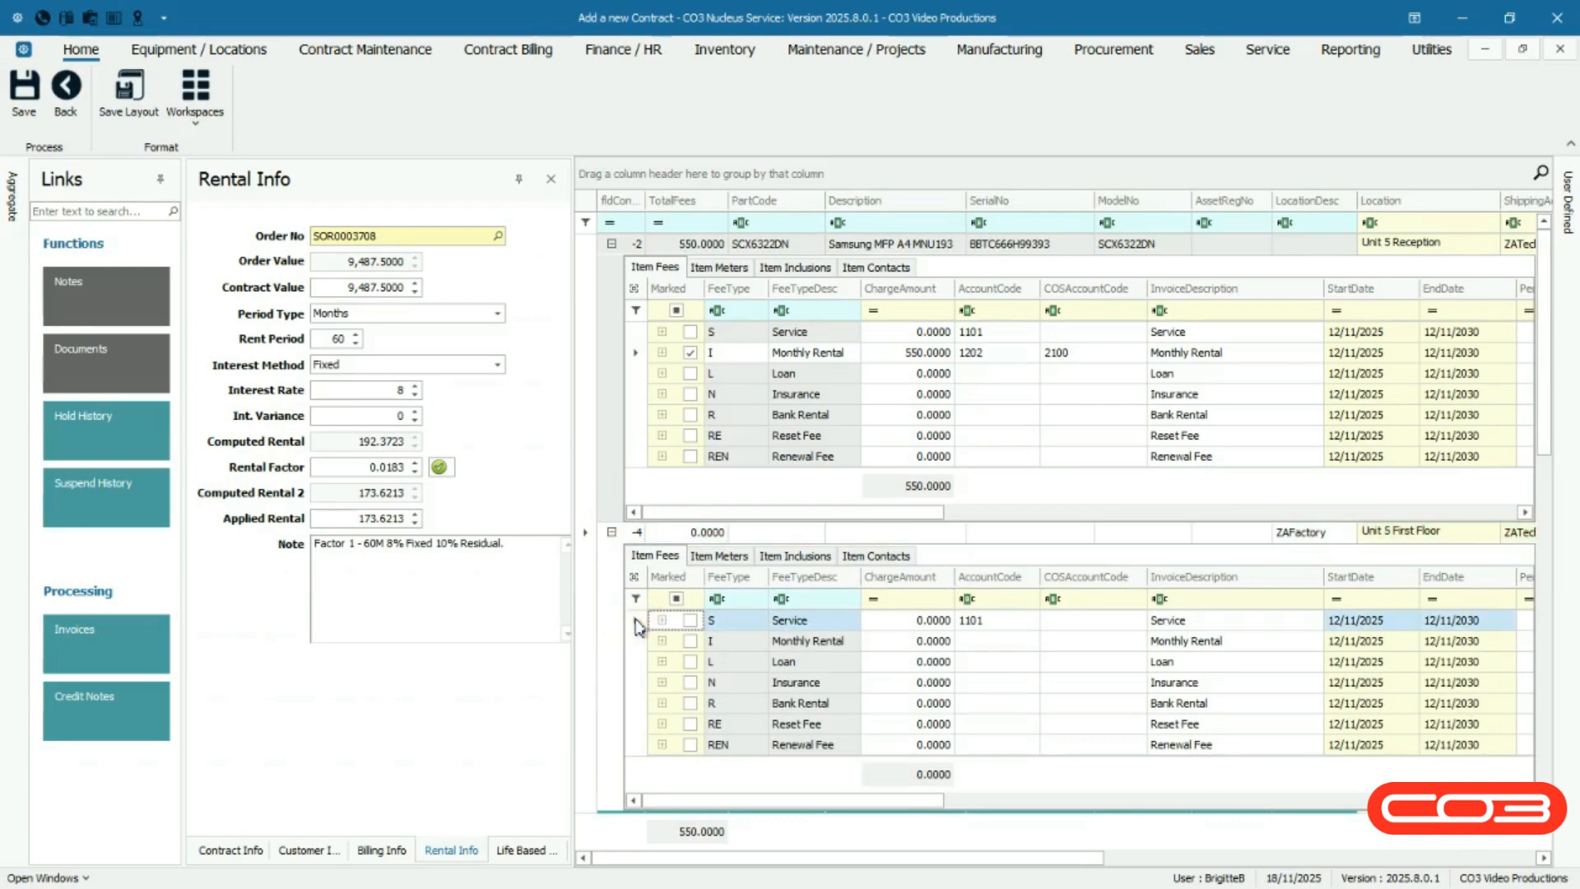
pyautogui.click(690, 622)
pyautogui.click(896, 626)
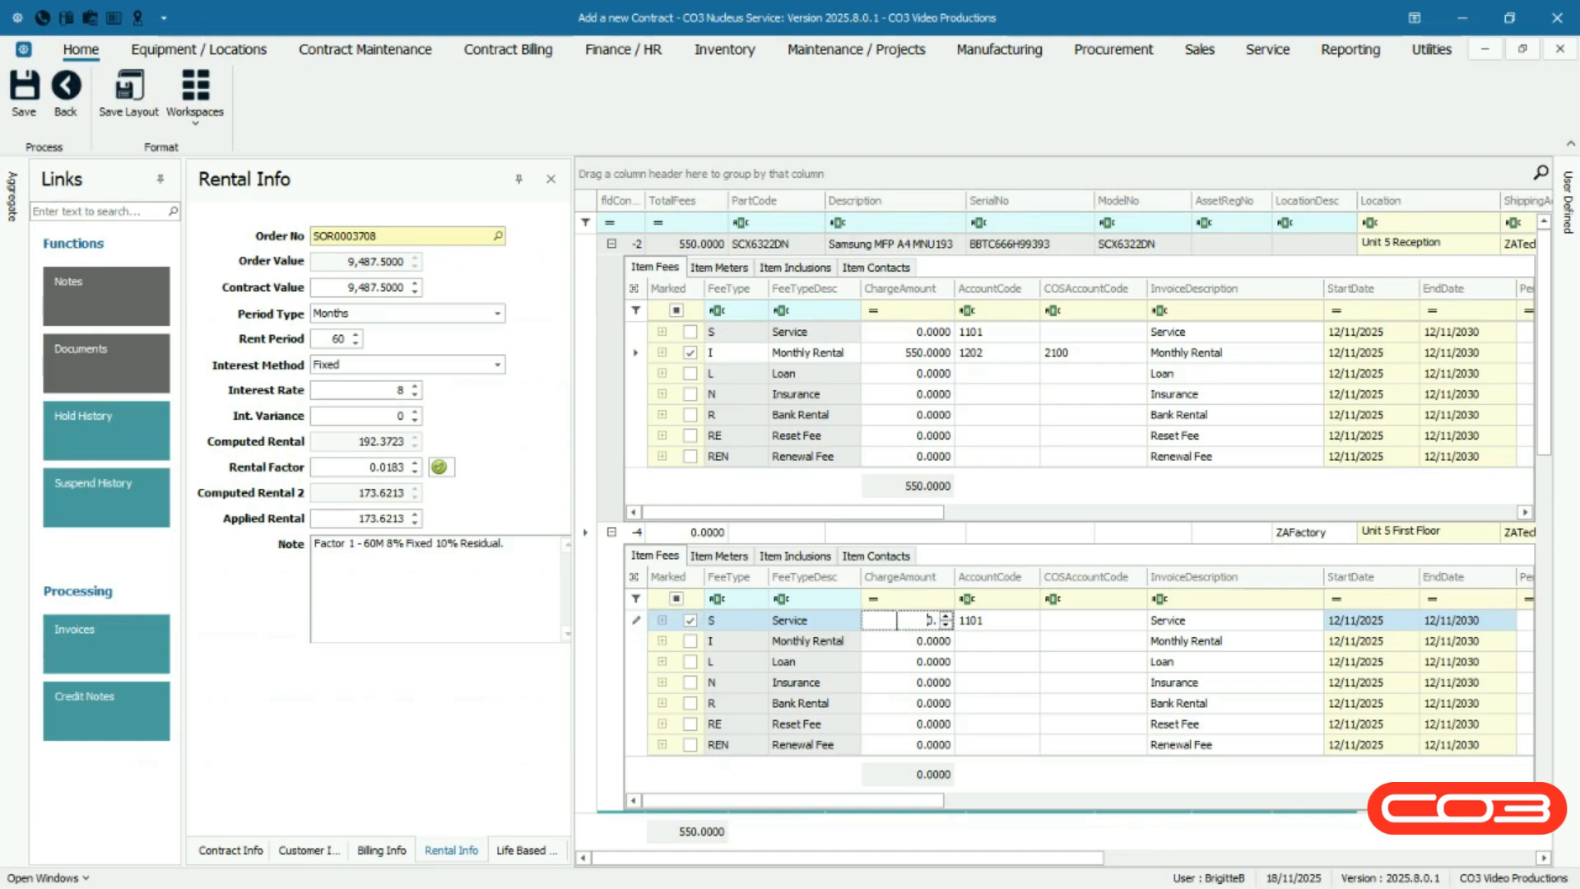
pyautogui.write('1500')
# Enter the comment Service Fees and the order number for the ZAFactory item's Service fee
pyautogui.press('Tab')
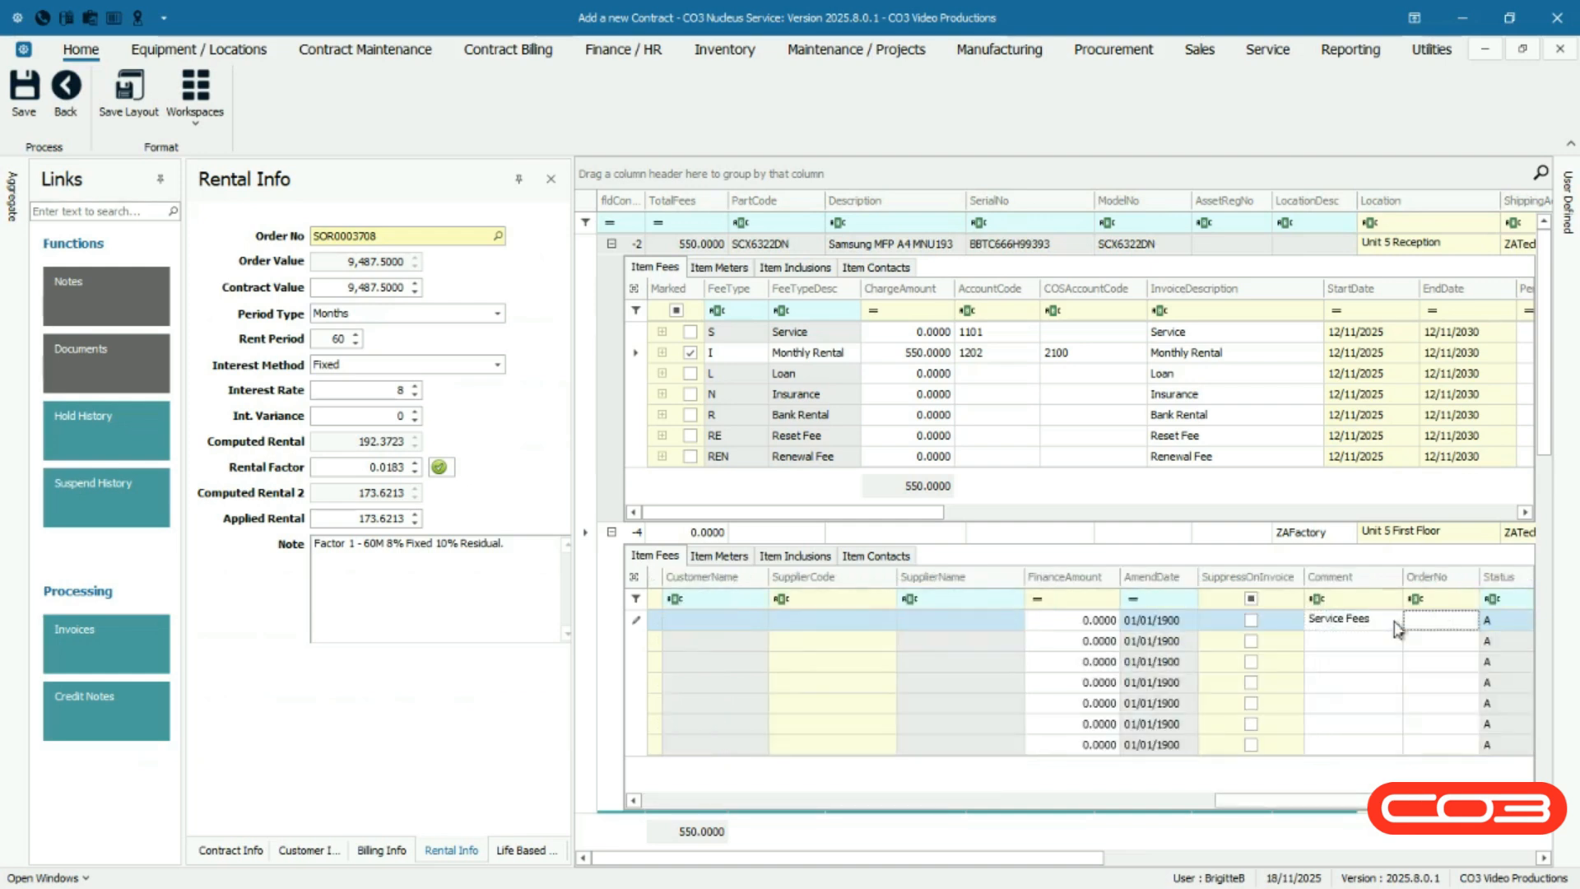
pyautogui.write('PO3708')
pyautogui.press('Tab')
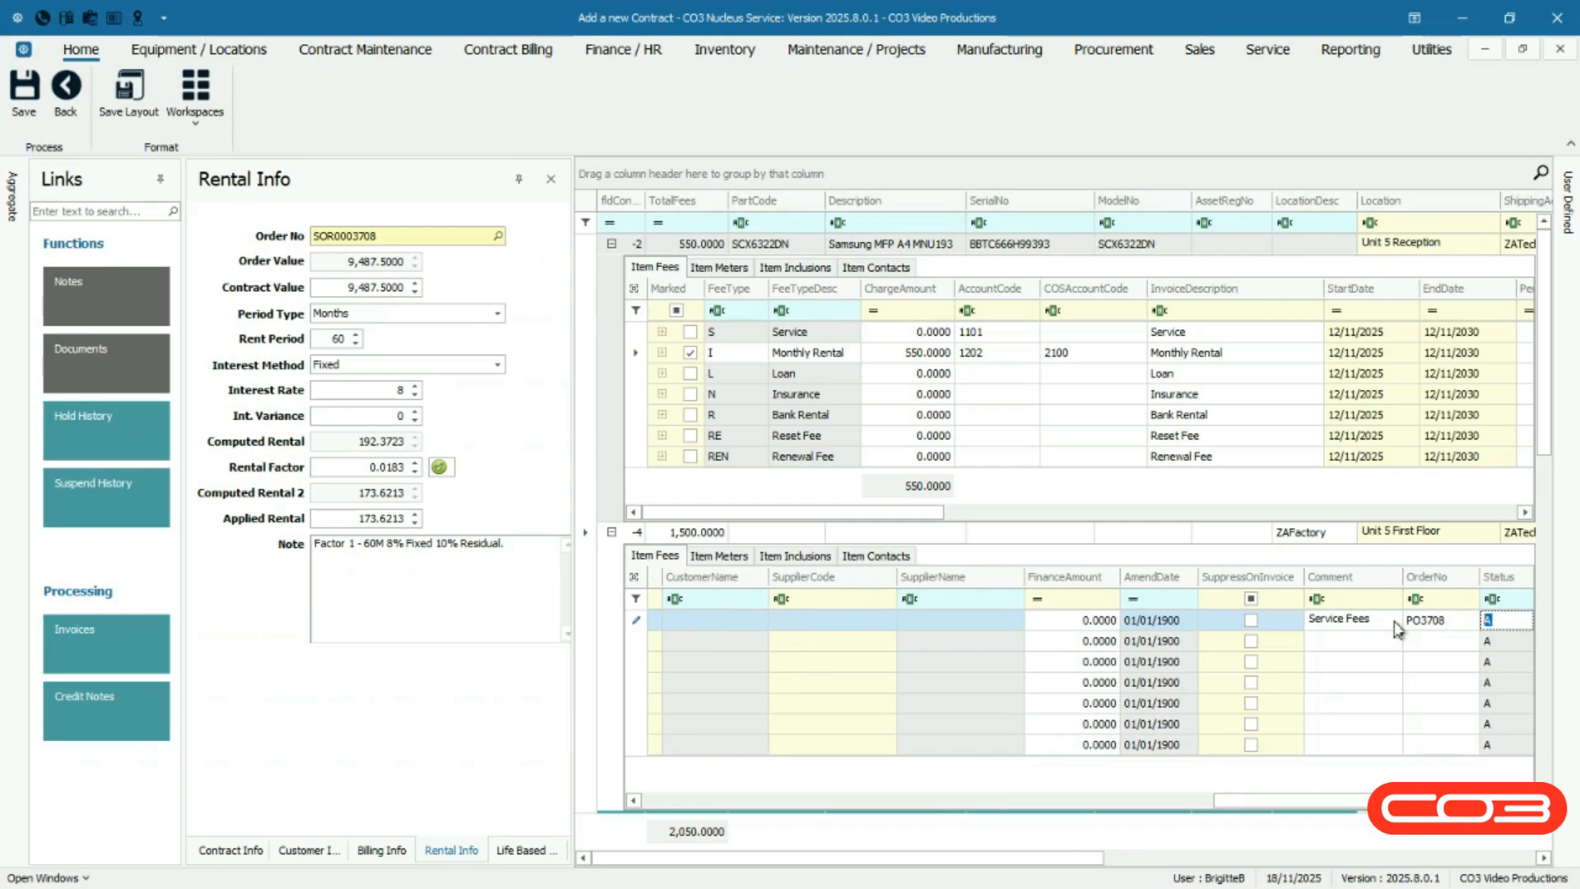
pyautogui.press('Tab')
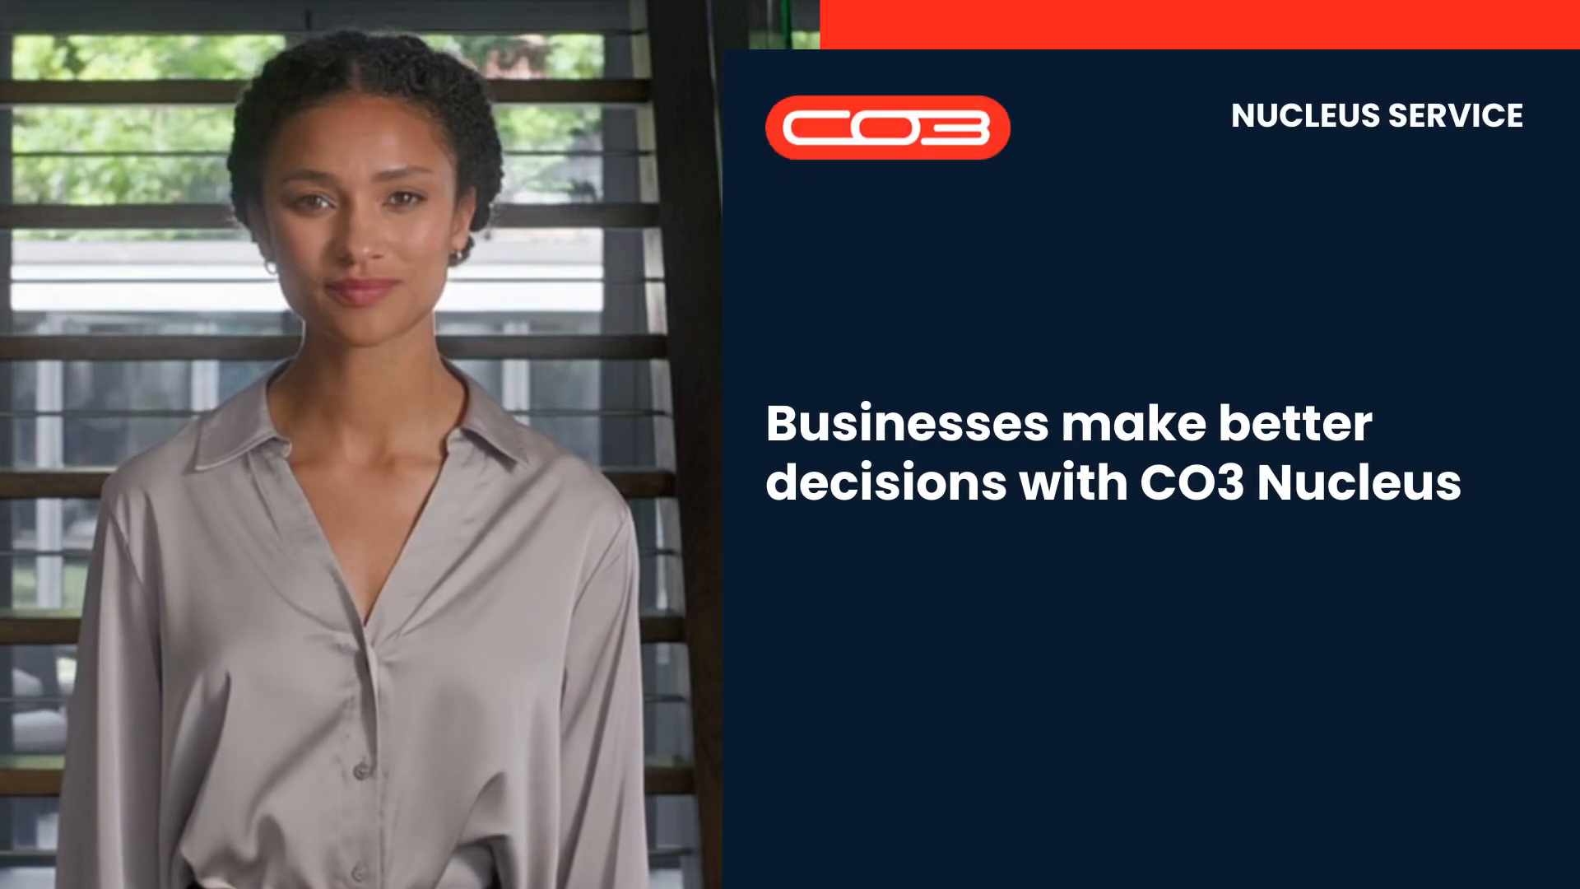